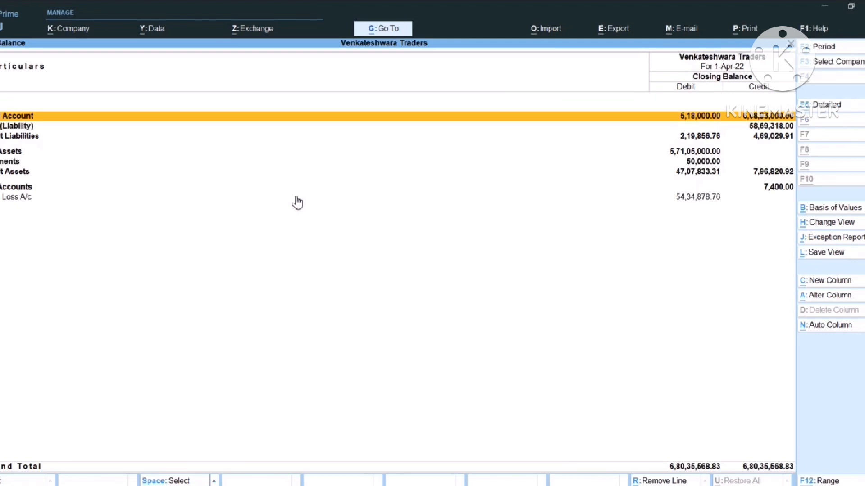
Toggle the Trial Balance detailed view on and off, dismiss the Range filter, and open Configuration
{"action": "key", "text": "alt+F5"}
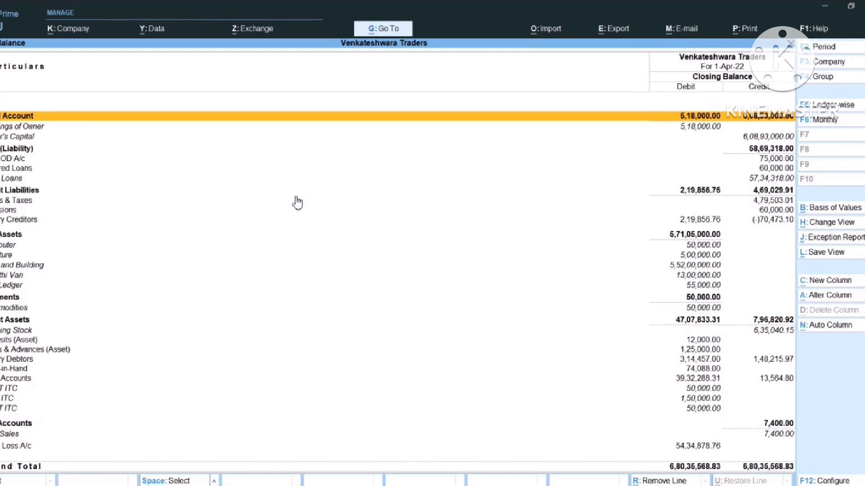
{"action": "key", "text": "alt+F5"}
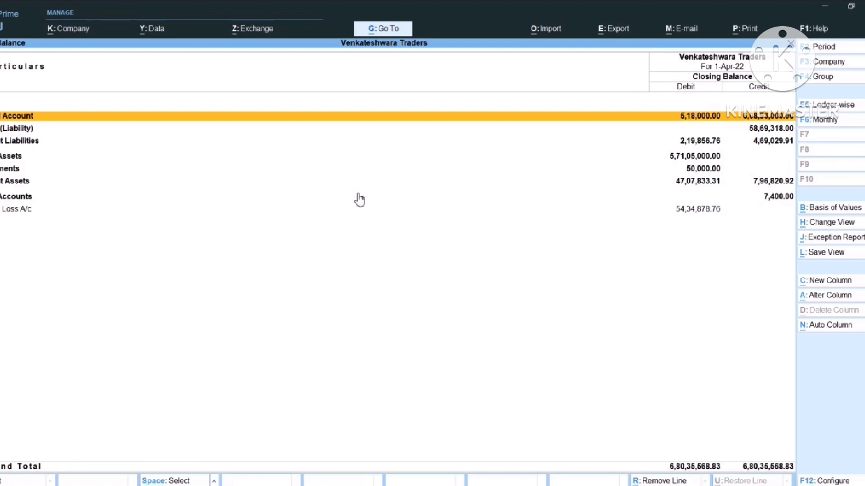
{"action": "key", "text": "alt"}
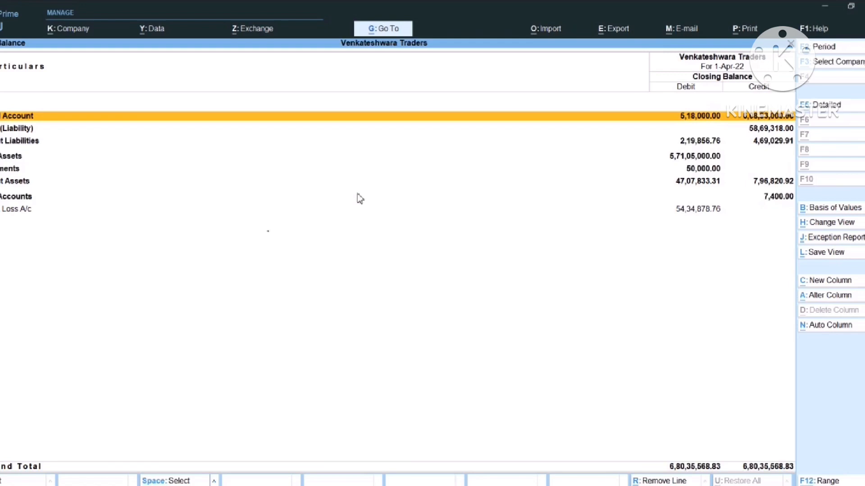
{"action": "key", "text": "alt+F12"}
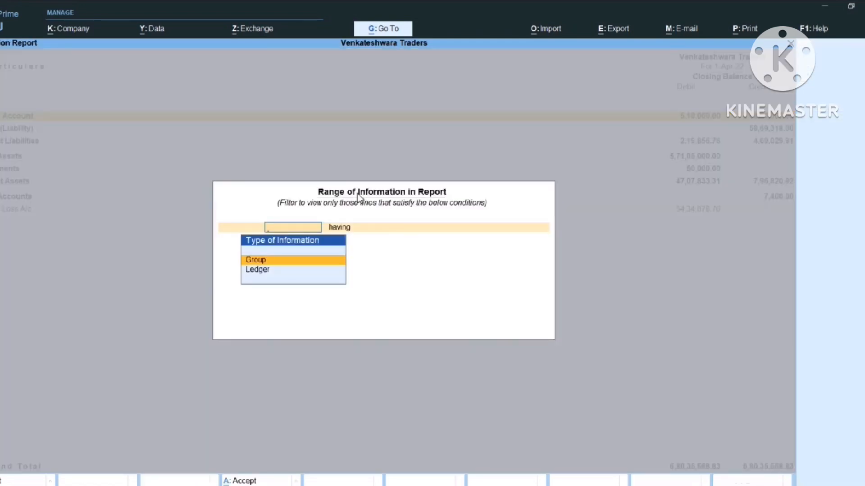
{"action": "key", "text": "Escape"}
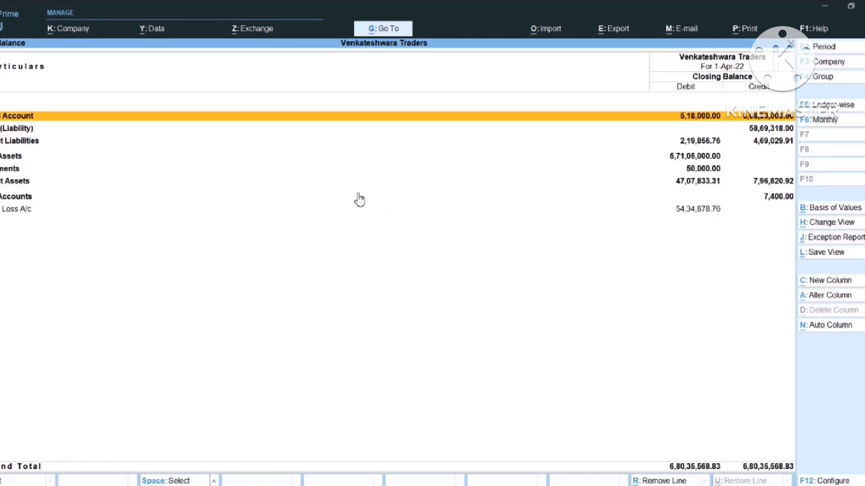
{"action": "key", "text": "F12"}
Set Show Opening Balance to Yes, keep Group-wise grouping, and choose the Detailed report format
{"action": "type", "text": "y"}
{"action": "key", "text": "Return"}
{"action": "key", "text": "Return"}
{"action": "key", "text": "Return"}
{"action": "key", "text": "Up"}
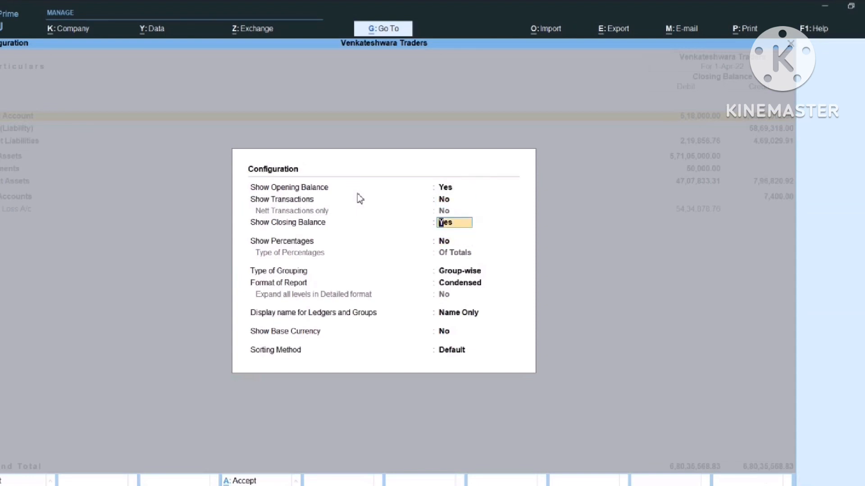
{"action": "key", "text": "Return"}
{"action": "key", "text": "Return"}
{"action": "key", "text": "Down"}
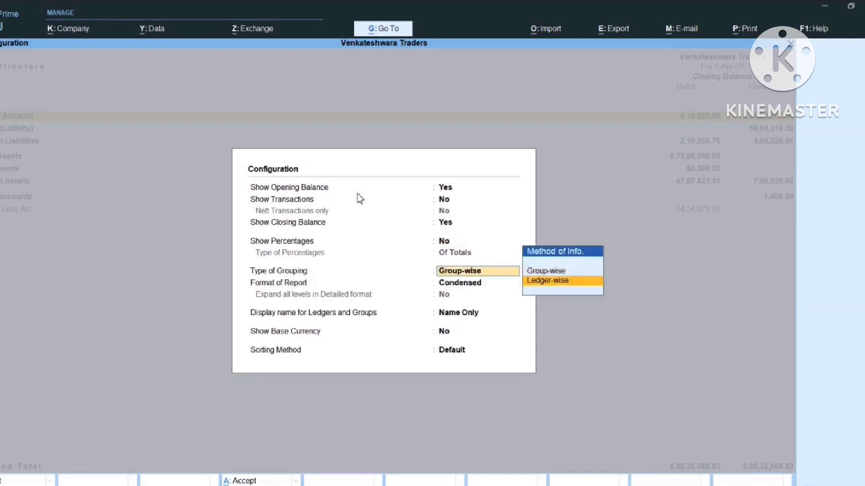
{"action": "key", "text": "Up"}
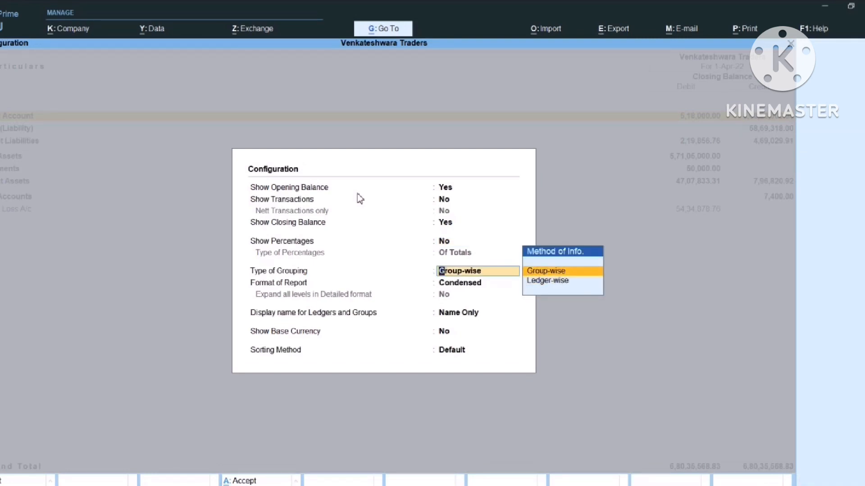
{"action": "left_click", "coordinate": [456, 288]}
{"action": "key", "text": "Down"}
{"action": "key", "text": "Return"}
{"action": "key", "text": "Return"}
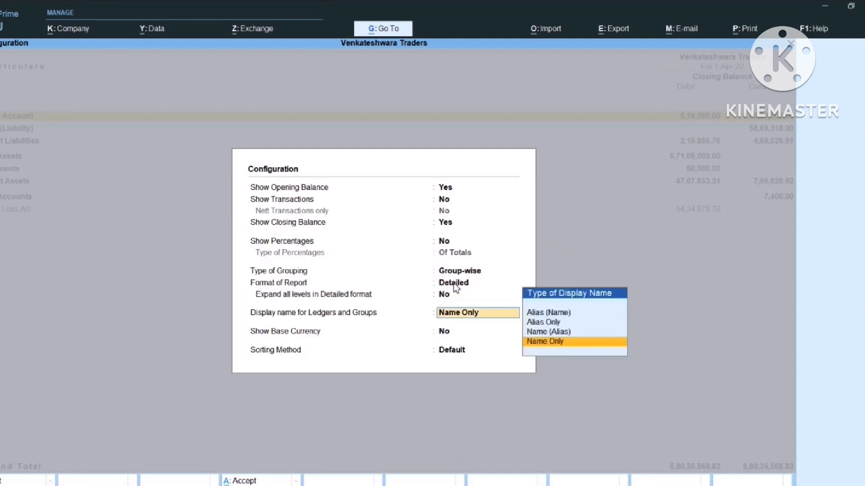
{"action": "key", "text": "Return"}
{"action": "key", "text": "Return"}
{"action": "key", "text": "Return"}
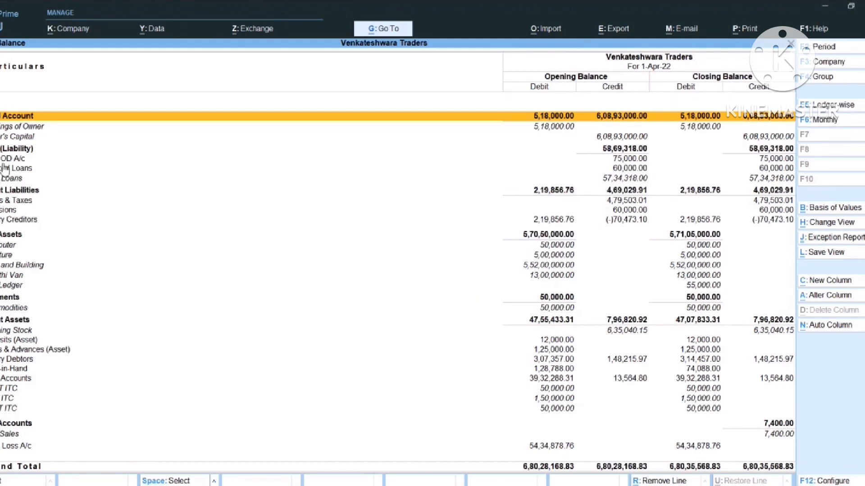
Collapse and re-expand Current Liabilities, then expand Sundry Creditors into its creditor ledgers
{"action": "key", "text": "Down"}
{"action": "key", "text": "Up"}
{"action": "key", "text": "Down"}
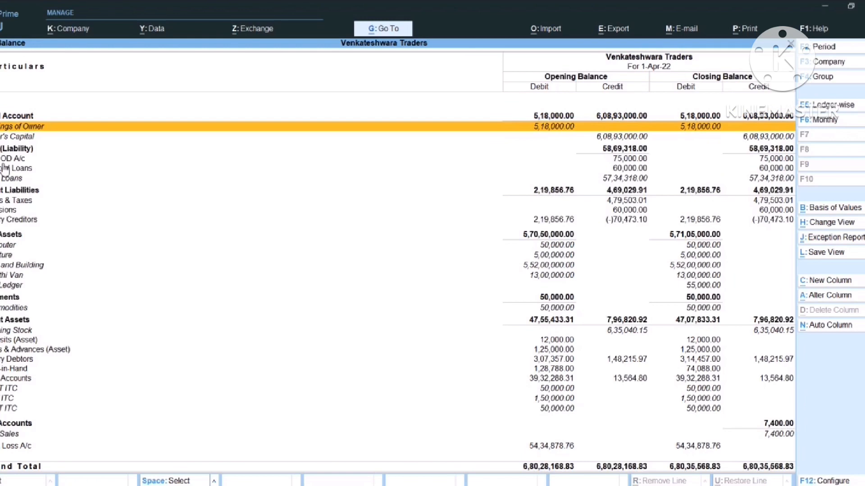
{"action": "key", "text": "Down"}
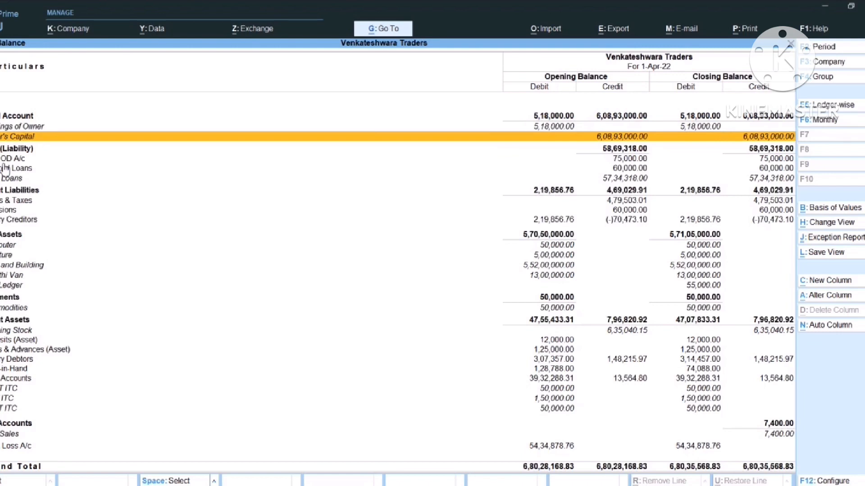
{"action": "key", "text": "Down"}
{"action": "key", "text": "Down"}
{"action": "key", "text": "Down"}
{"action": "key", "text": "Down"}
{"action": "key", "text": "Down"}
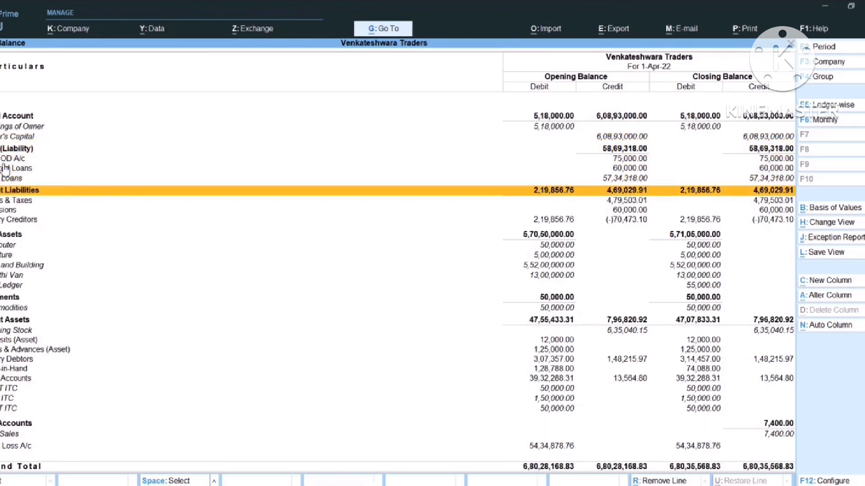
{"action": "key", "text": "shift+Return"}
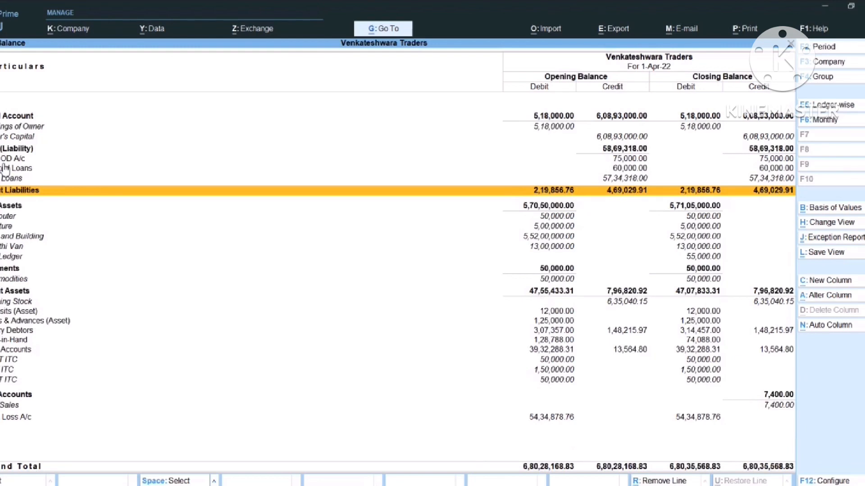
{"action": "key", "text": "shift+Return"}
{"action": "key", "text": "Down"}
{"action": "key", "text": "Down"}
{"action": "key", "text": "Down"}
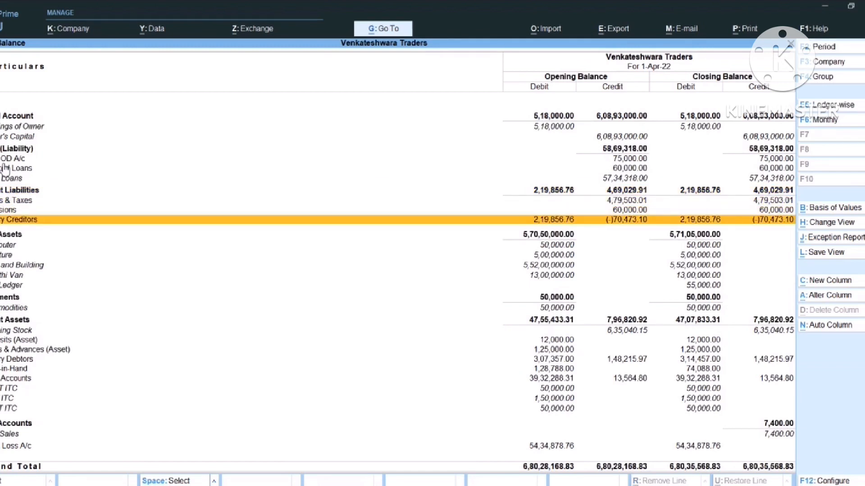
{"action": "key", "text": "shift+Return"}
Step past the creditors and Fixed Assets, expanding Deposits, Loans & Advances and Sundry Debtors
{"action": "key", "text": "Down"}
{"action": "key", "text": "Up"}
{"action": "key", "text": "Up"}
{"action": "key", "text": "Up"}
{"action": "key", "text": "Down"}
{"action": "key", "text": "Down"}
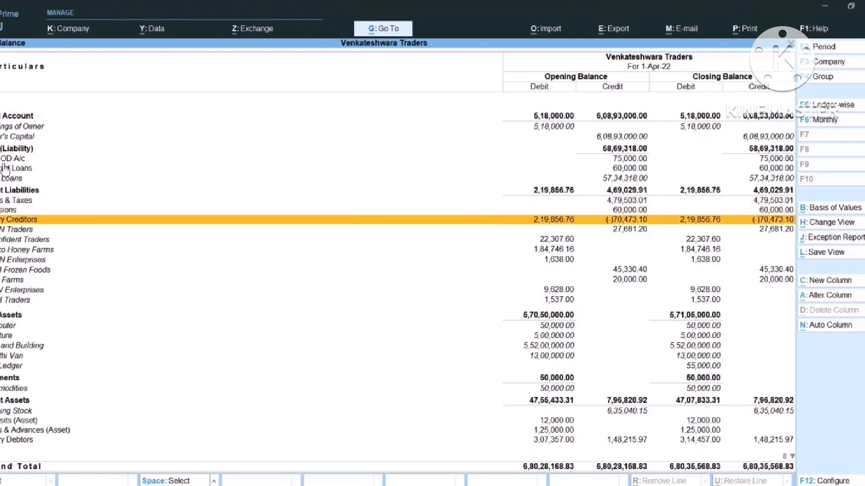
{"action": "key", "text": "Down"}
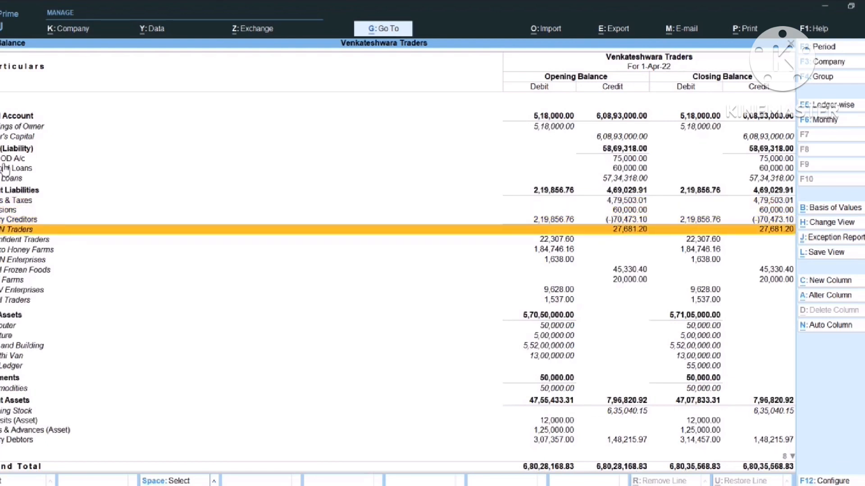
{"action": "key", "text": "Down"}
{"action": "key", "text": "Down"}
{"action": "key", "text": "Down"}
{"action": "key", "text": "Down"}
{"action": "key", "text": "Down"}
{"action": "key", "text": "Down"}
{"action": "key", "text": "Down"}
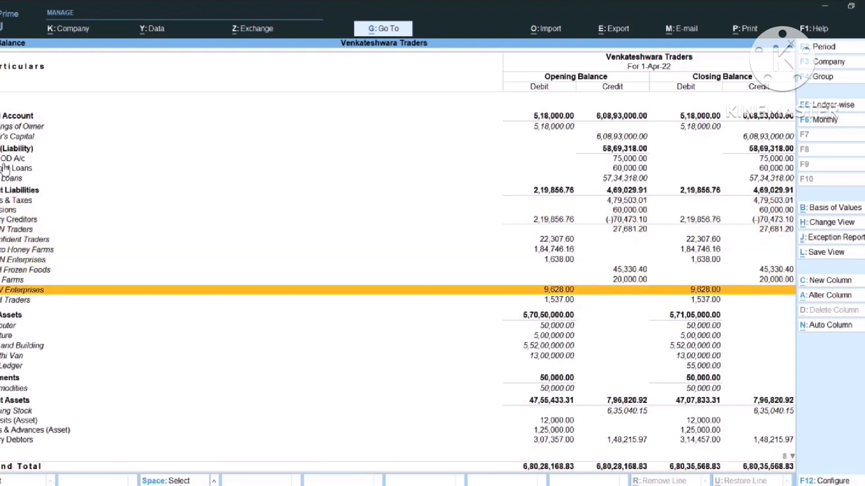
{"action": "key", "text": "Down"}
{"action": "key", "text": "Down"}
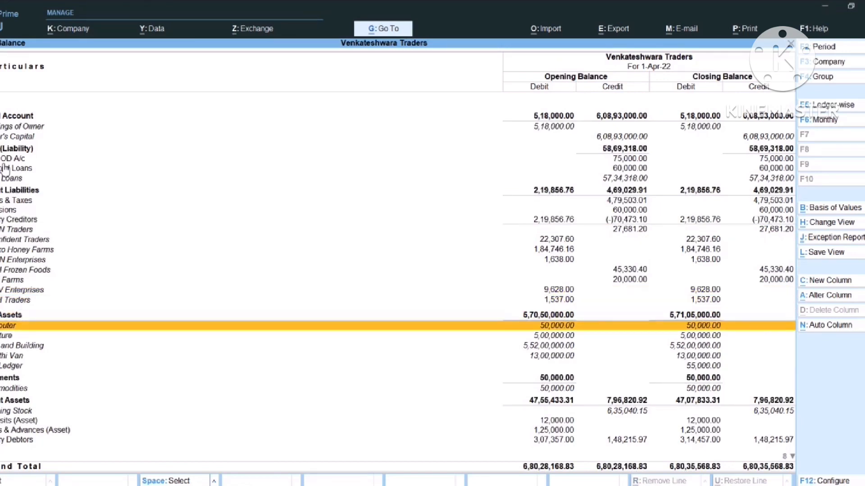
{"action": "key", "text": "Down"}
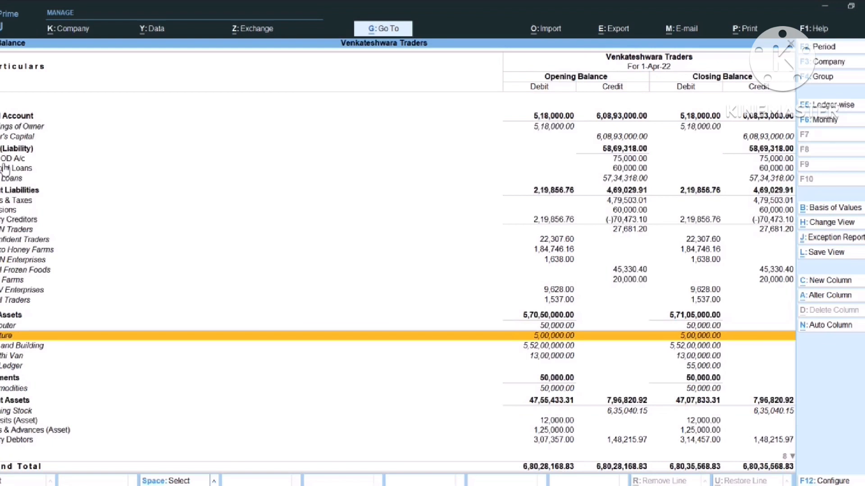
{"action": "key", "text": "Down"}
{"action": "key", "text": "Down"}
{"action": "key", "text": "Down"}
{"action": "key", "text": "Down"}
{"action": "key", "text": "Down"}
{"action": "key", "text": "Down"}
{"action": "key", "text": "Down"}
{"action": "key", "text": "Down"}
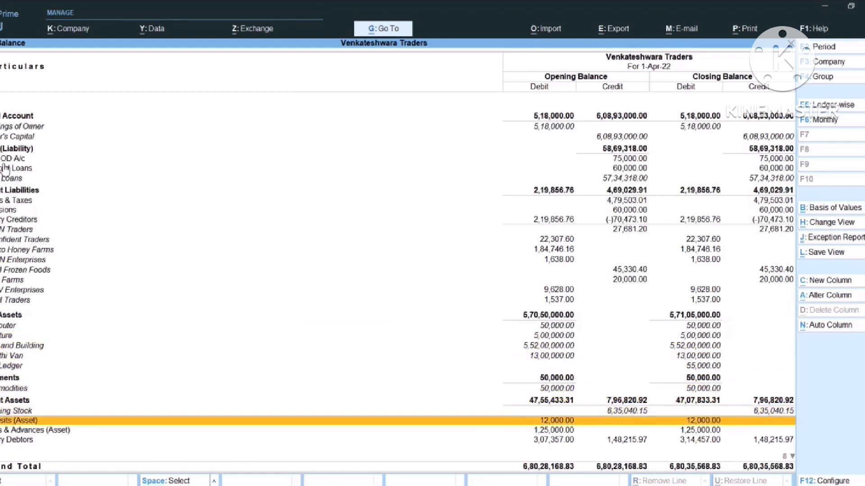
{"action": "key", "text": "shift+Return"}
{"action": "key", "text": "Down"}
{"action": "key", "text": "Down"}
{"action": "key", "text": "Down"}
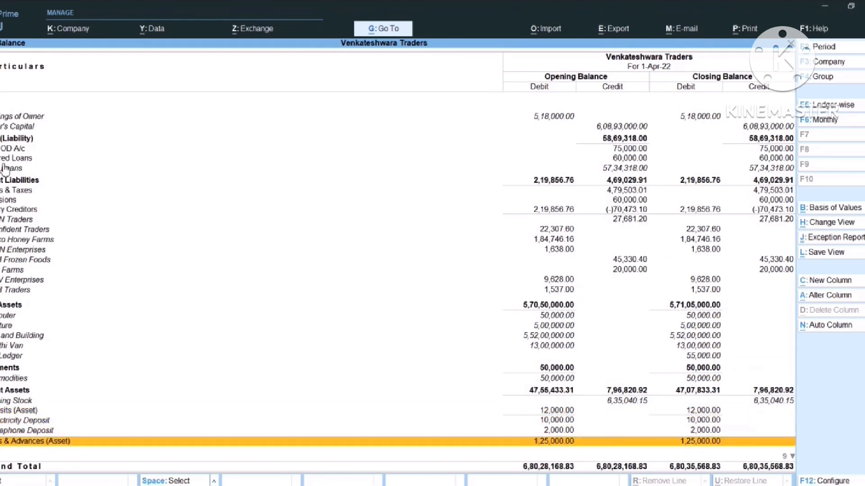
{"action": "key", "text": "shift+Return"}
{"action": "key", "text": "Down"}
{"action": "key", "text": "Down"}
{"action": "key", "text": "Down"}
{"action": "key", "text": "shift+Return"}
{"action": "key", "text": "Down"}
{"action": "key", "text": "Down"}
{"action": "key", "text": "Down"}
{"action": "key", "text": "Down"}
{"action": "key", "text": "Down"}
{"action": "key", "text": "Down"}
{"action": "key", "text": "Down"}
{"action": "key", "text": "Down"}
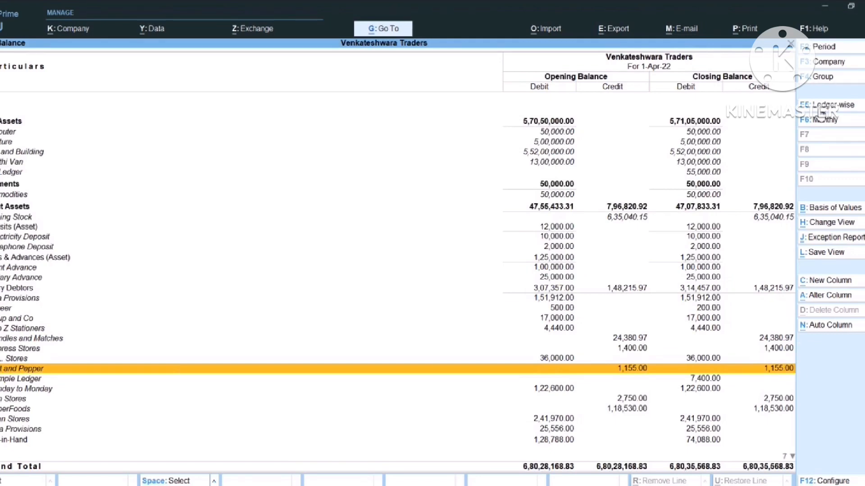
Switch the Trial Balance to Ledger-wise, browse the ledgers, then return to Group-wise
{"action": "left_click", "coordinate": [823, 106]}
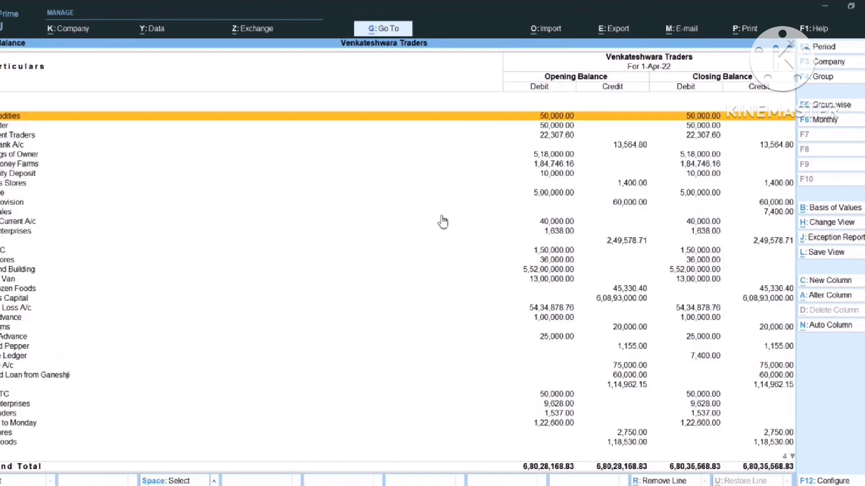
{"action": "scroll", "coordinate": [12, 141], "scroll_direction": "up", "scroll_amount": 5}
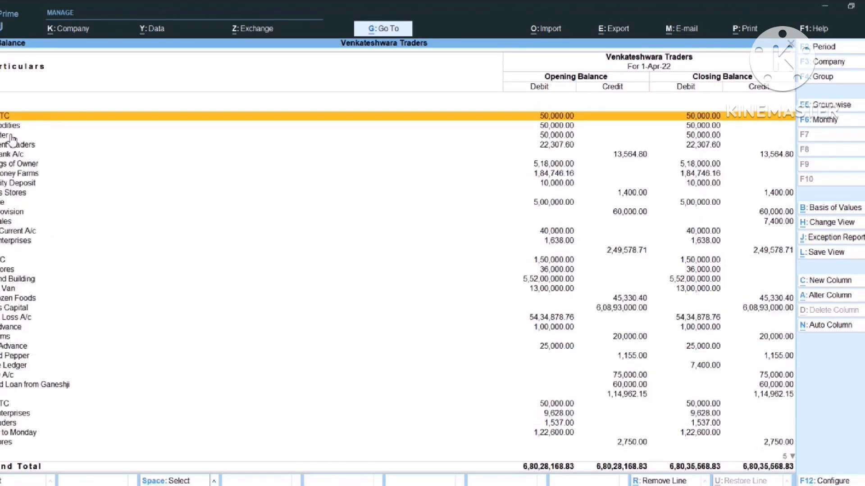
{"action": "key", "text": "Down"}
{"action": "key", "text": "Down"}
{"action": "key", "text": "Down"}
{"action": "key", "text": "Down"}
{"action": "key", "text": "Down"}
{"action": "key", "text": "Down"}
{"action": "key", "text": "Down"}
{"action": "key", "text": "Down"}
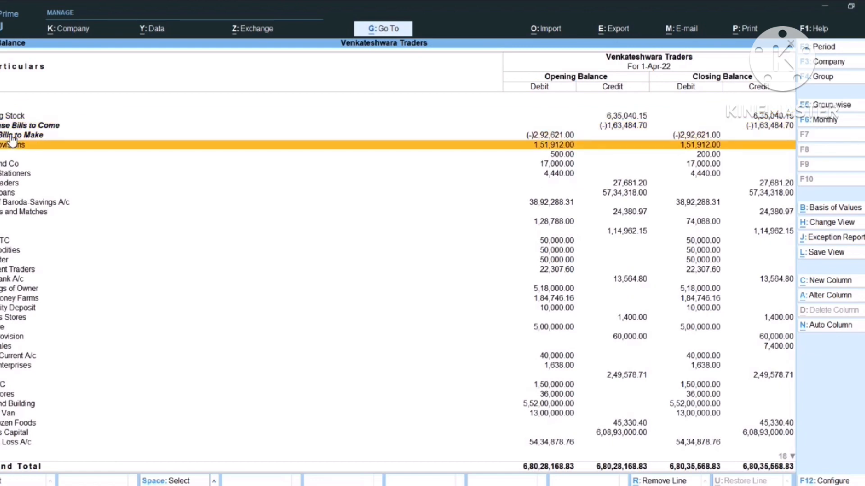
{"action": "key", "text": "Down"}
{"action": "key", "text": "Down"}
{"action": "key", "text": "Down"}
{"action": "key", "text": "Down"}
{"action": "key", "text": "Down"}
{"action": "key", "text": "Down"}
{"action": "key", "text": "Down"}
{"action": "key", "text": "Down"}
{"action": "key", "text": "Down"}
{"action": "key", "text": "Down"}
{"action": "key", "text": "Down"}
{"action": "key", "text": "Down"}
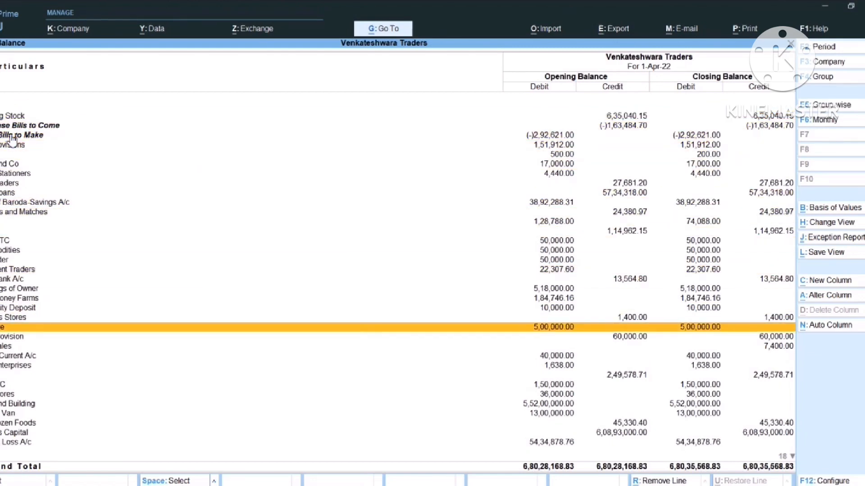
{"action": "key", "text": "Down"}
{"action": "key", "text": "Down"}
{"action": "key", "text": "Down"}
{"action": "key", "text": "Down"}
{"action": "key", "text": "Down"}
{"action": "key", "text": "Down"}
{"action": "key", "text": "Down"}
{"action": "key", "text": "Down"}
{"action": "key", "text": "Down"}
{"action": "key", "text": "Down"}
{"action": "key", "text": "Down"}
{"action": "key", "text": "Down"}
{"action": "key", "text": "Down"}
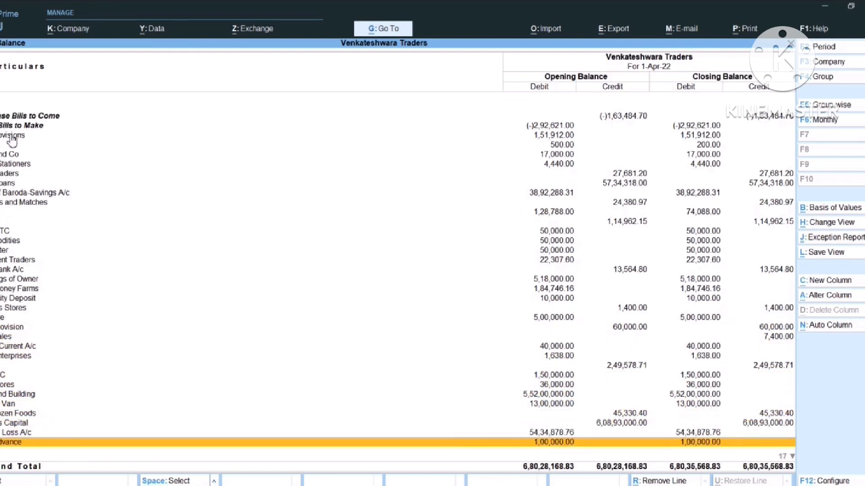
{"action": "key", "text": "Down"}
{"action": "key", "text": "Down"}
{"action": "key", "text": "Down"}
{"action": "key", "text": "Down"}
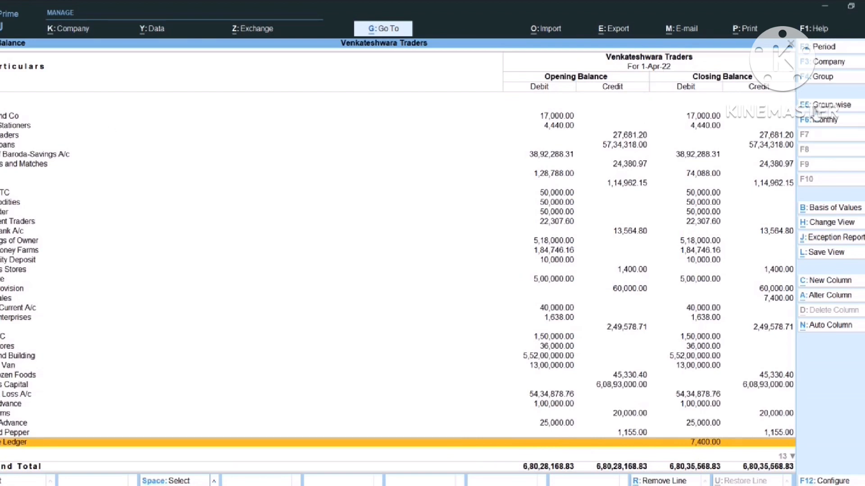
{"action": "left_click", "coordinate": [824, 108]}
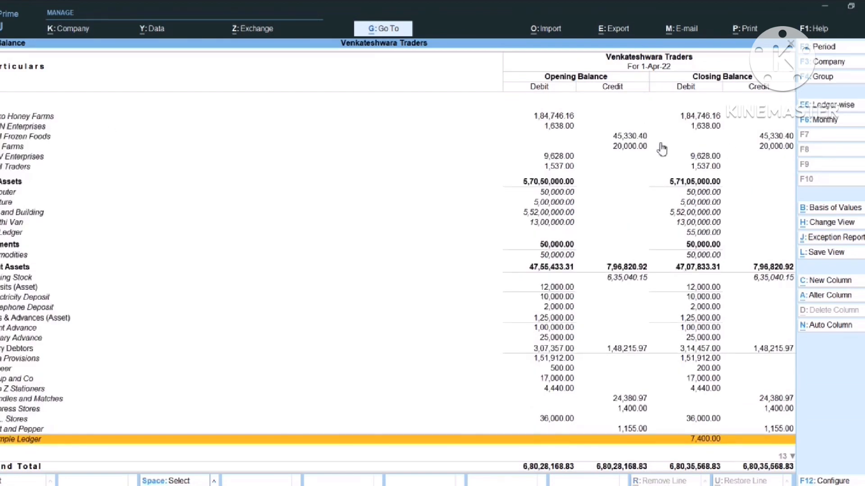
Set the current Trial Balance export format to Excel (Spreadsheet), then return to Gateway of Tally
{"action": "key", "text": "alt+e"}
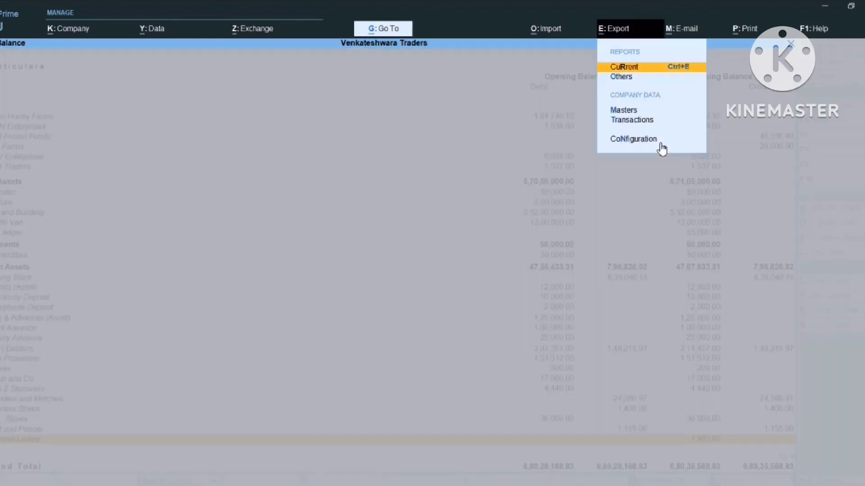
{"action": "key", "text": "Return"}
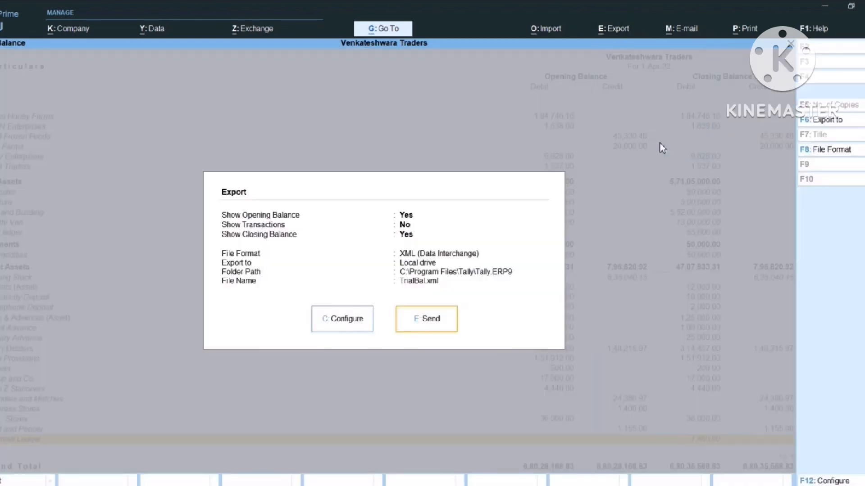
{"action": "key", "text": "Left"}
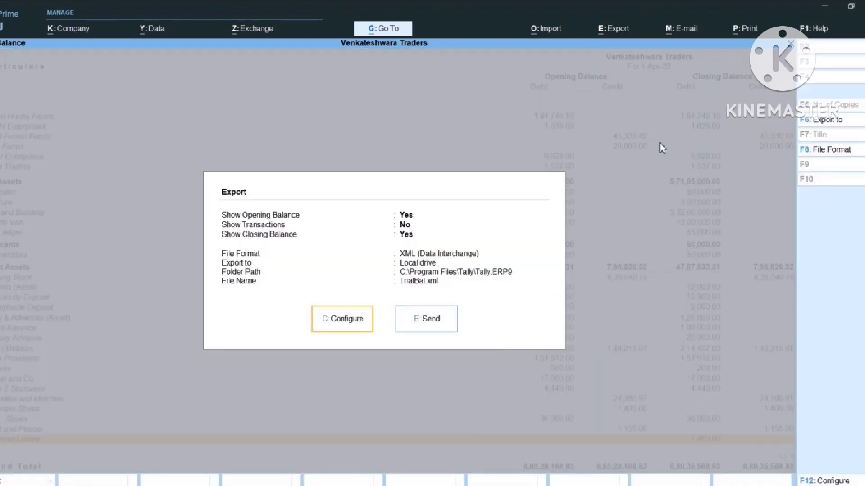
{"action": "key", "text": "Return"}
{"action": "key", "text": "Down"}
{"action": "key", "text": "Down"}
{"action": "key", "text": "Down"}
{"action": "key", "text": "Down"}
{"action": "key", "text": "Down"}
{"action": "key", "text": "Down"}
{"action": "key", "text": "Down"}
{"action": "key", "text": "Down"}
{"action": "key", "text": "Down"}
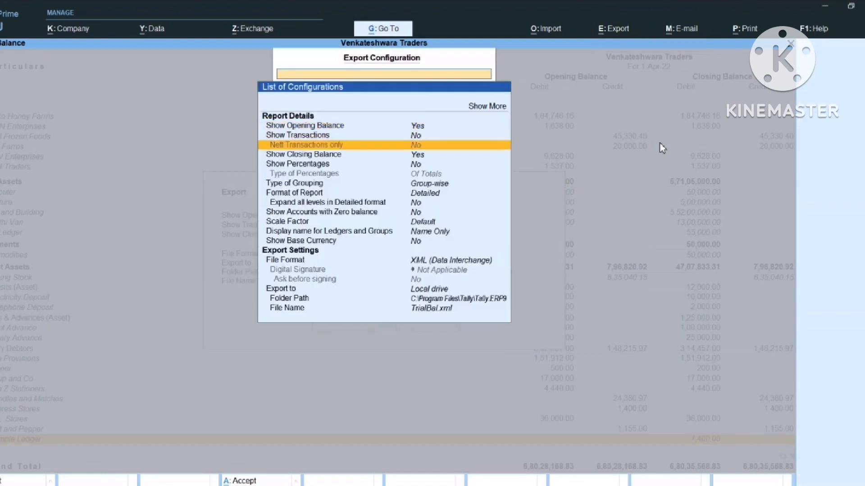
{"action": "key", "text": "Down"}
{"action": "key", "text": "Down"}
{"action": "key", "text": "Down"}
{"action": "key", "text": "Down"}
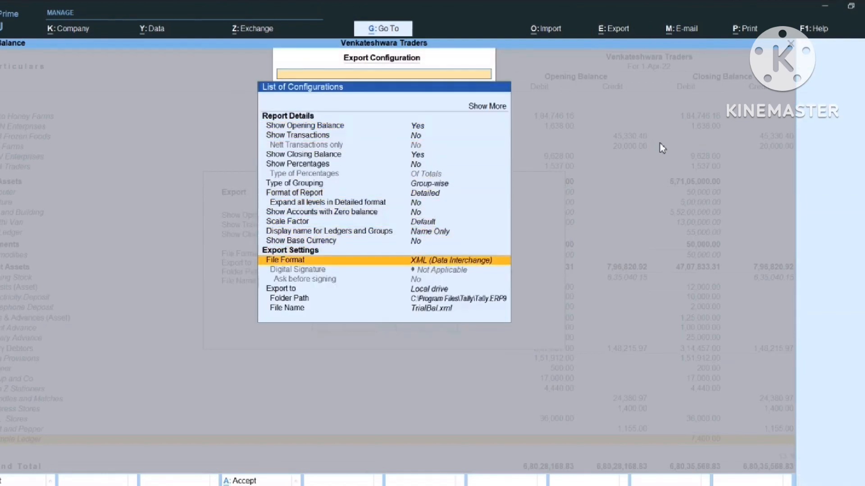
{"action": "key", "text": "Return"}
{"action": "key", "text": "Up"}
{"action": "key", "text": "Up"}
{"action": "key", "text": "Up"}
{"action": "key", "text": "Up"}
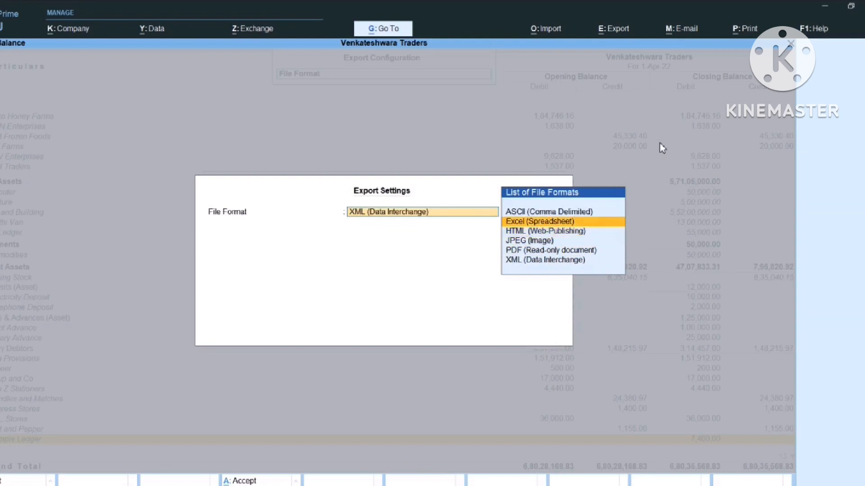
{"action": "key", "text": "Return"}
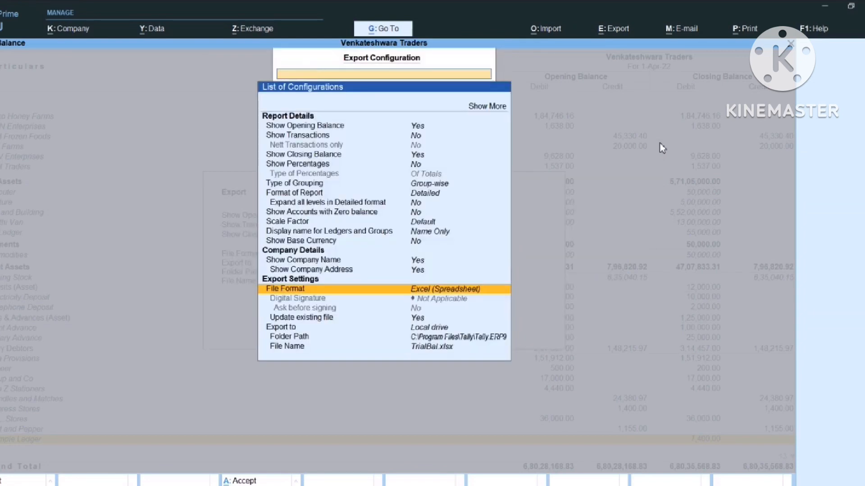
{"action": "key", "text": "Escape"}
{"action": "key", "text": "Escape"}
{"action": "key", "text": "Escape"}
{"action": "key", "text": "Escape"}
{"action": "key", "text": "Escape"}
{"action": "key", "text": "Escape"}
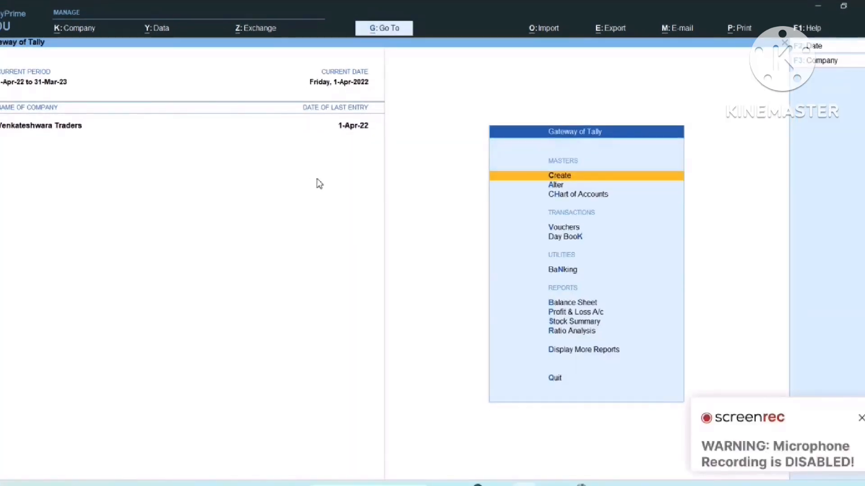
Bring up the Calculator panel with Ctrl+N for entering the Select * From Ledger query
{"action": "left_click", "coordinate": [859, 415]}
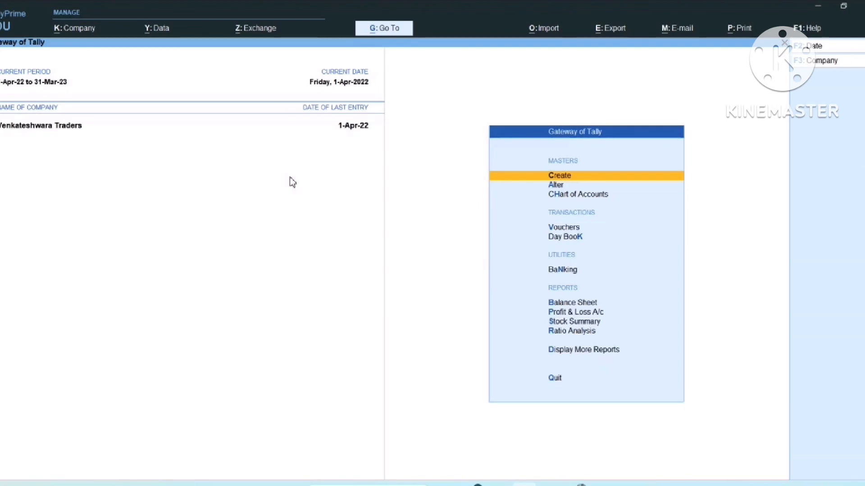
{"action": "key", "text": "ctrl+n"}
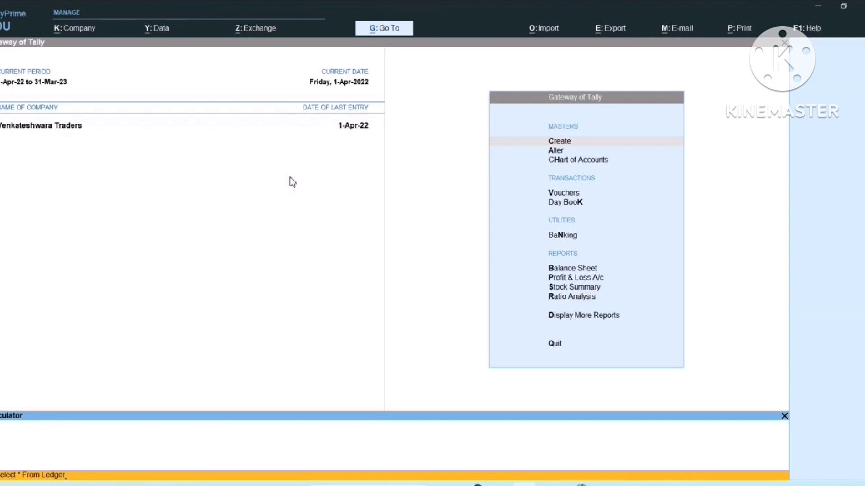
Run Select * From Ledger and scroll the result columns across to $PartyGSTIN
{"action": "key", "text": "Return"}
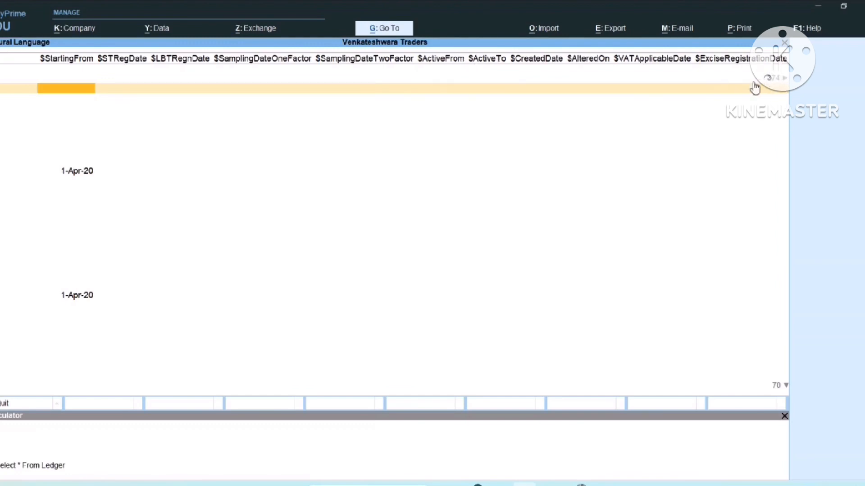
{"action": "key", "text": "Right"}
{"action": "key", "text": "Right"}
{"action": "key", "text": "Right"}
{"action": "key", "text": "Right"}
{"action": "key", "text": "Right"}
{"action": "key", "text": "Right"}
{"action": "key", "text": "Right"}
{"action": "key", "text": "Right"}
{"action": "key", "text": "Right"}
{"action": "key", "text": "Right"}
{"action": "key", "text": "Right"}
{"action": "key", "text": "Right"}
{"action": "key", "text": "Right"}
{"action": "key", "text": "Right"}
{"action": "key", "text": "Right"}
{"action": "key", "text": "Right"}
{"action": "key", "text": "Right"}
{"action": "key", "text": "Right"}
{"action": "key", "text": "Right"}
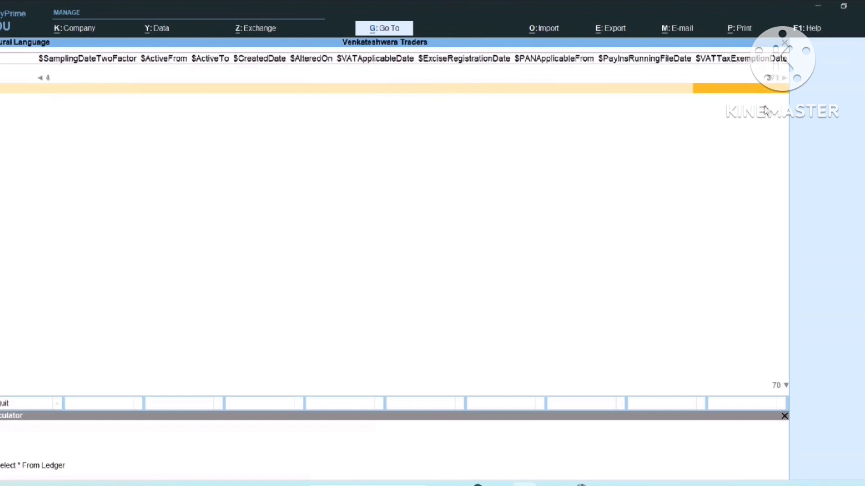
{"action": "key", "text": "Right"}
{"action": "key", "text": "Right"}
{"action": "key", "text": "Right"}
{"action": "key", "text": "Right"}
{"action": "key", "text": "Right"}
{"action": "key", "text": "Right"}
{"action": "key", "text": "Right"}
{"action": "key", "text": "Right"}
{"action": "key", "text": "Right"}
{"action": "key", "text": "Right"}
{"action": "key", "text": "Right"}
{"action": "key", "text": "Right"}
{"action": "key", "text": "Right"}
{"action": "key", "text": "Right"}
{"action": "key", "text": "Right"}
{"action": "key", "text": "Right"}
{"action": "key", "text": "Right"}
{"action": "key", "text": "Right"}
{"action": "key", "text": "Right"}
{"action": "key", "text": "Right"}
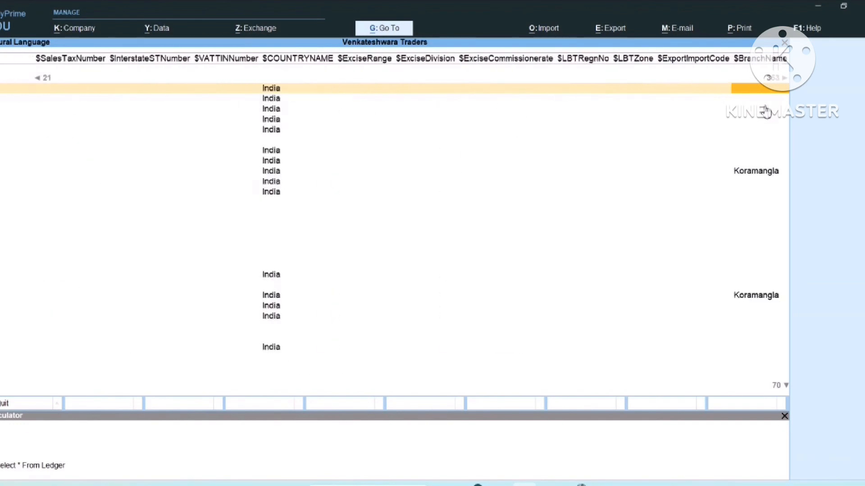
{"action": "key", "text": "Left"}
{"action": "key", "text": "Left"}
{"action": "key", "text": "Left"}
{"action": "key", "text": "Left"}
{"action": "key", "text": "Left"}
{"action": "key", "text": "Left"}
{"action": "key", "text": "Left"}
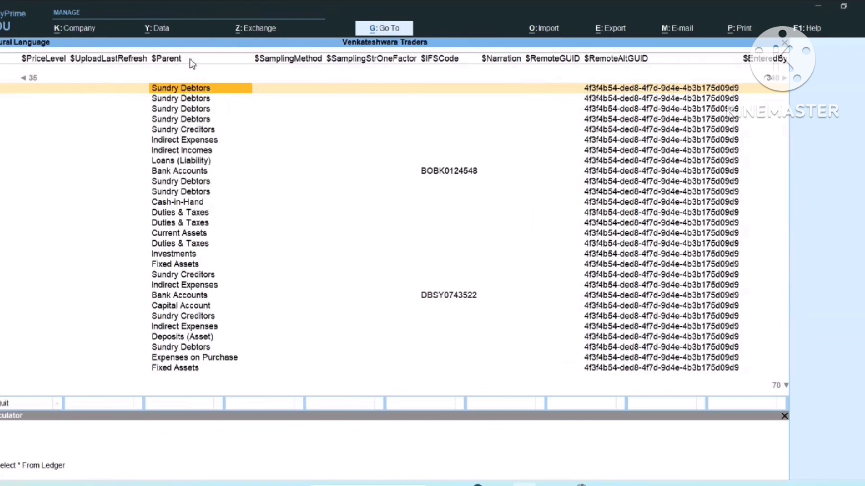
{"action": "key", "text": "Right"}
{"action": "key", "text": "Right"}
{"action": "key", "text": "Right"}
{"action": "key", "text": "Right"}
{"action": "key", "text": "Right"}
{"action": "key", "text": "Right"}
{"action": "key", "text": "Right"}
{"action": "key", "text": "Right"}
{"action": "key", "text": "Right"}
{"action": "key", "text": "Right"}
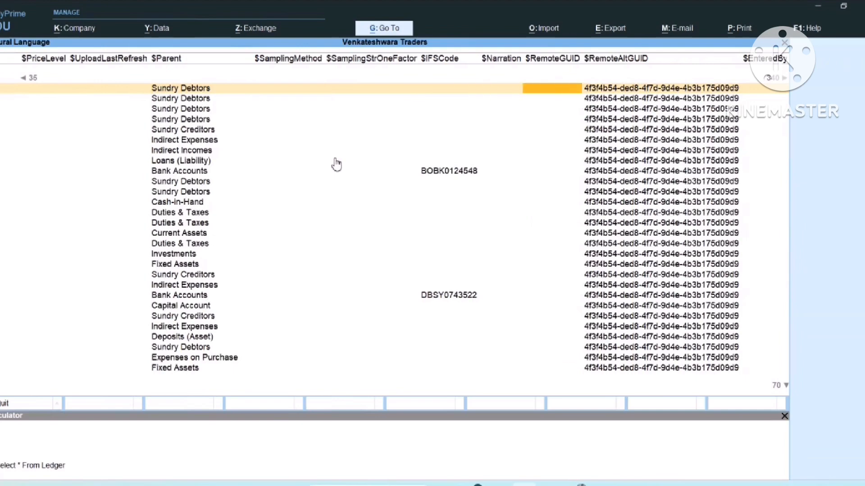
{"action": "key", "text": "Right"}
{"action": "key", "text": "Right"}
{"action": "key", "text": "Right"}
{"action": "key", "text": "Right"}
{"action": "key", "text": "Right"}
{"action": "key", "text": "Right"}
{"action": "key", "text": "Right"}
{"action": "key", "text": "Right"}
{"action": "key", "text": "Right"}
{"action": "key", "text": "Right"}
{"action": "key", "text": "Right"}
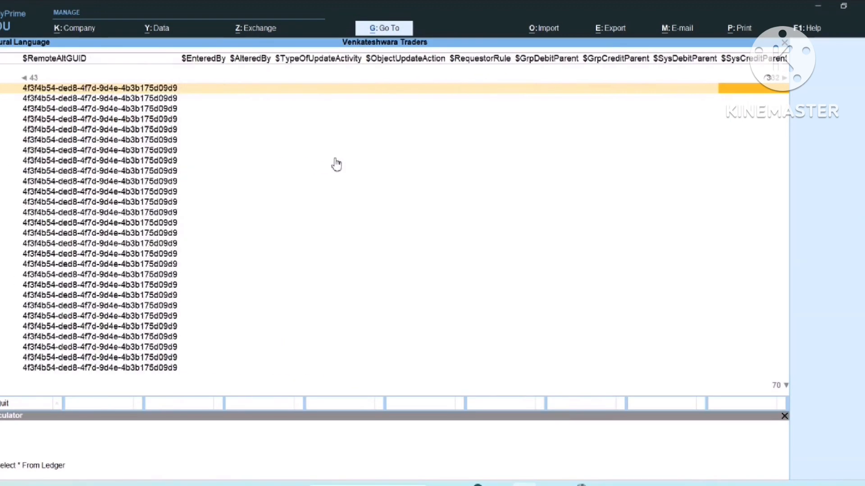
{"action": "key", "text": "Right"}
{"action": "key", "text": "Right"}
{"action": "key", "text": "Right"}
{"action": "key", "text": "Right"}
{"action": "key", "text": "Right"}
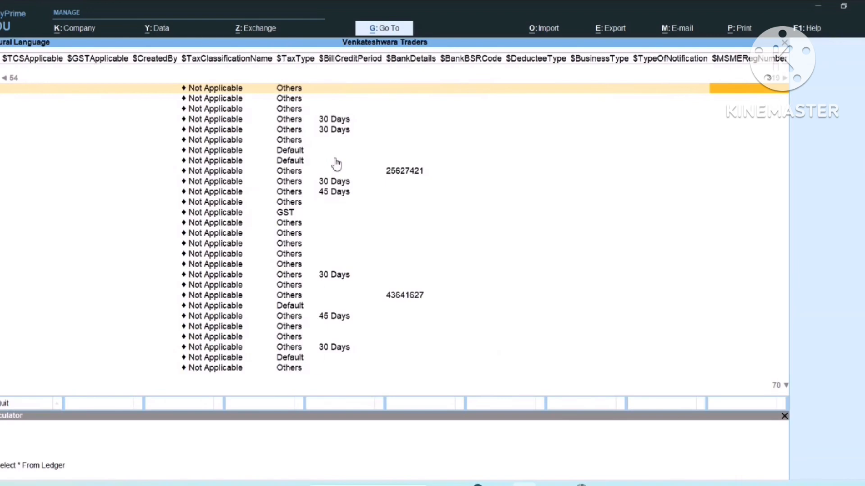
{"action": "key", "text": "Right"}
{"action": "key", "text": "Right"}
{"action": "key", "text": "Right"}
{"action": "key", "text": "Right"}
{"action": "key", "text": "Right"}
{"action": "key", "text": "Right"}
{"action": "key", "text": "Right"}
{"action": "key", "text": "Right"}
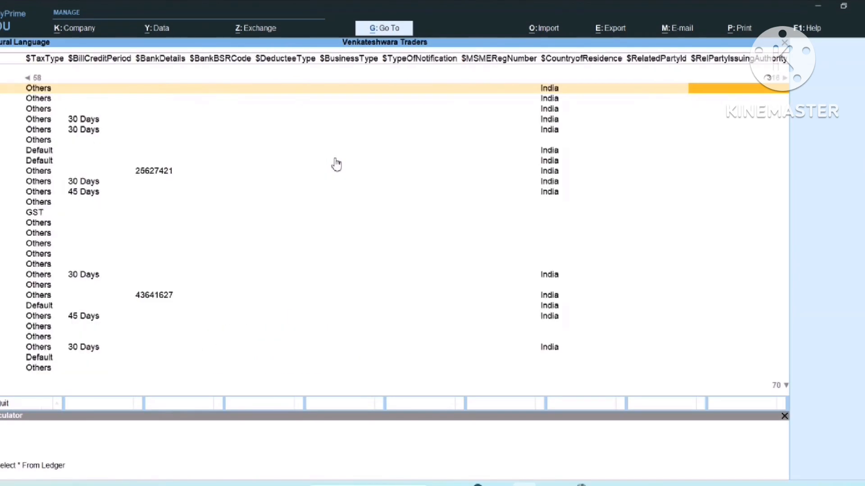
{"action": "key", "text": "Right"}
{"action": "key", "text": "Right"}
{"action": "key", "text": "Right"}
{"action": "key", "text": "Right"}
{"action": "key", "text": "Right"}
{"action": "key", "text": "Right"}
{"action": "key", "text": "Right"}
{"action": "key", "text": "Right"}
{"action": "key", "text": "Right"}
{"action": "key", "text": "Right"}
{"action": "key", "text": "Right"}
{"action": "key", "text": "Right"}
{"action": "key", "text": "Right"}
{"action": "key", "text": "Right"}
{"action": "key", "text": "Right"}
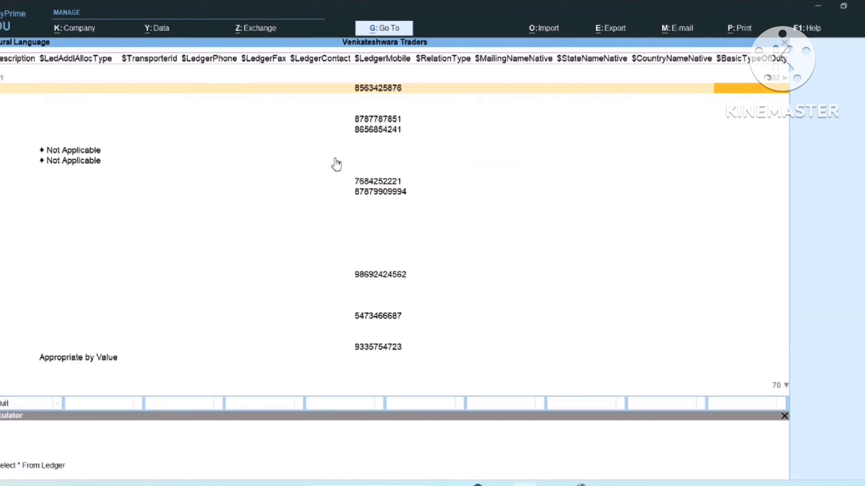
{"action": "key", "text": "Right"}
{"action": "key", "text": "Right"}
{"action": "key", "text": "Right"}
{"action": "key", "text": "Right"}
{"action": "key", "text": "Right"}
{"action": "key", "text": "Right"}
{"action": "key", "text": "Right"}
{"action": "key", "text": "Right"}
{"action": "key", "text": "Right"}
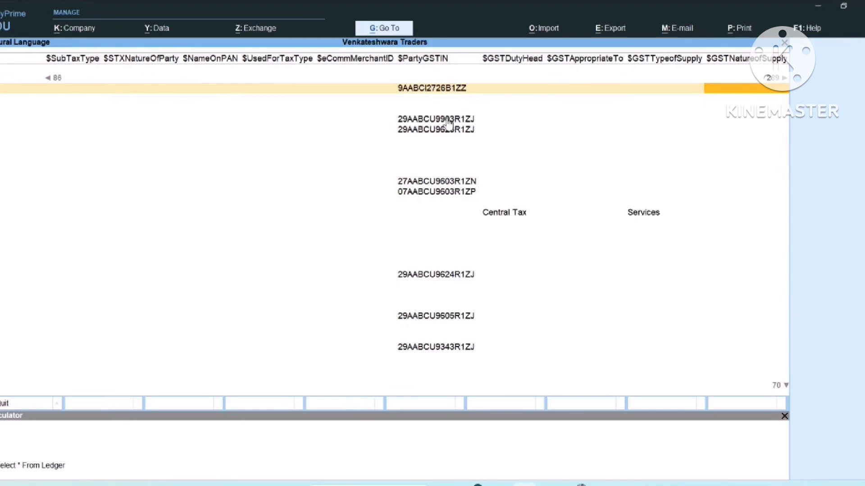
Continue past state, payroll, service tax and excise columns to the last fields like $SortPosition
{"action": "key", "text": "Right"}
{"action": "key", "text": "Right"}
{"action": "key", "text": "Right"}
{"action": "key", "text": "Right"}
{"action": "key", "text": "Right"}
{"action": "key", "text": "Right"}
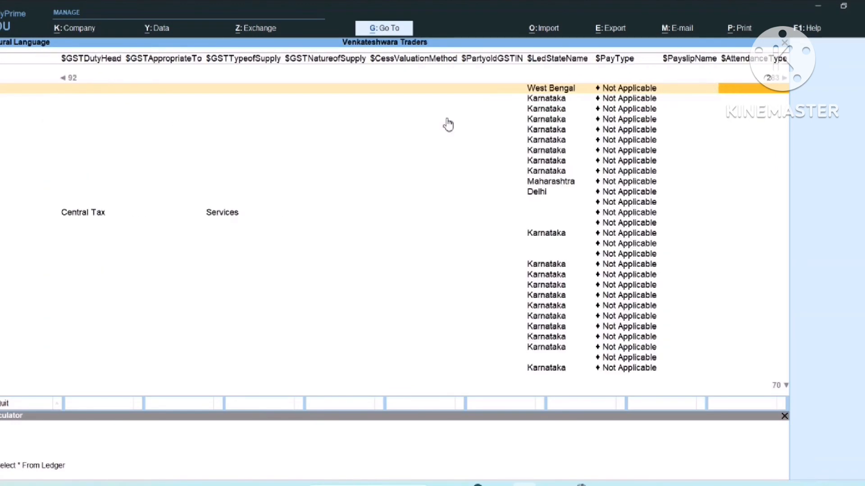
{"action": "key", "text": "Right"}
{"action": "key", "text": "Right"}
{"action": "key", "text": "Right"}
{"action": "key", "text": "Right"}
{"action": "key", "text": "Right"}
{"action": "key", "text": "Right"}
{"action": "key", "text": "Right"}
{"action": "key", "text": "Right"}
{"action": "key", "text": "Right"}
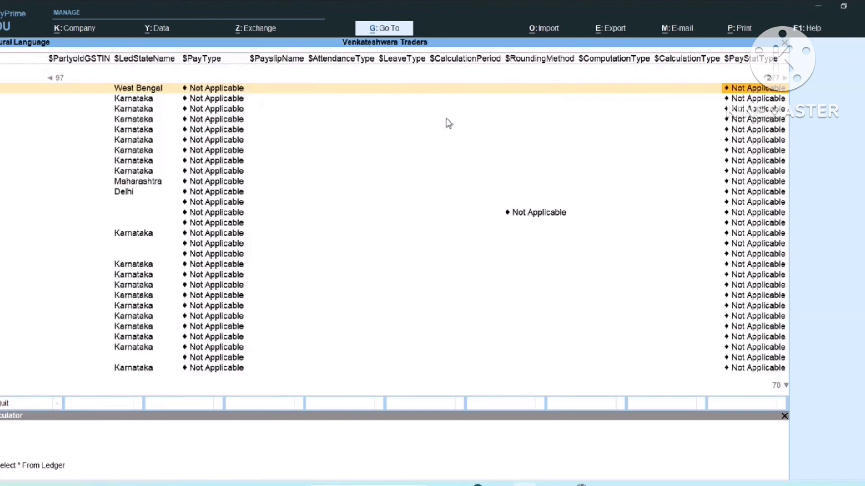
{"action": "key", "text": "Right"}
{"action": "key", "text": "Right"}
{"action": "key", "text": "Right"}
{"action": "key", "text": "Right"}
{"action": "key", "text": "Right"}
{"action": "key", "text": "Right"}
{"action": "key", "text": "Right"}
{"action": "key", "text": "Right"}
{"action": "key", "text": "Right"}
{"action": "key", "text": "Right"}
{"action": "key", "text": "Right"}
{"action": "key", "text": "Right"}
{"action": "key", "text": "Right"}
{"action": "key", "text": "Right"}
{"action": "key", "text": "Right"}
{"action": "key", "text": "Right"}
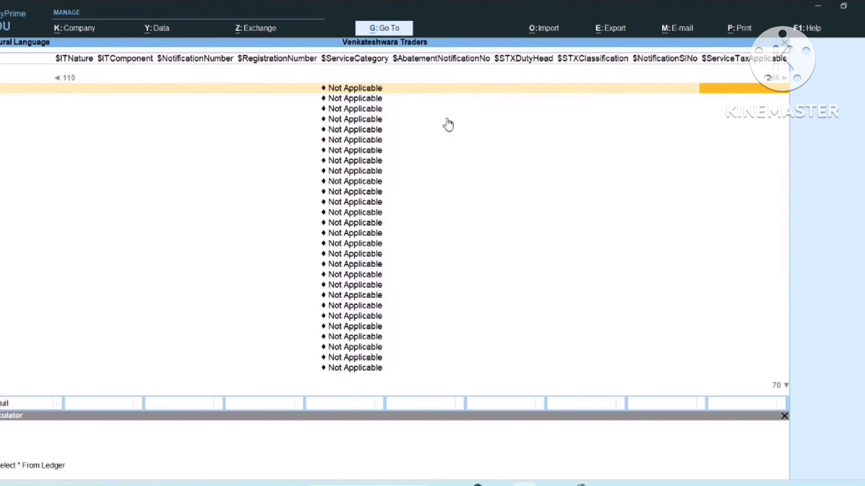
{"action": "key", "text": "Right"}
{"action": "key", "text": "Right"}
{"action": "key", "text": "Right"}
{"action": "key", "text": "Right"}
{"action": "key", "text": "Right"}
{"action": "key", "text": "Right"}
{"action": "key", "text": "Right"}
{"action": "key", "text": "Right"}
{"action": "key", "text": "Right"}
{"action": "key", "text": "Right"}
{"action": "key", "text": "Right"}
{"action": "key", "text": "Right"}
{"action": "key", "text": "Right"}
{"action": "key", "text": "Right"}
{"action": "key", "text": "Right"}
{"action": "key", "text": "Right"}
{"action": "key", "text": "Right"}
{"action": "key", "text": "Right"}
{"action": "key", "text": "Right"}
{"action": "key", "text": "Right"}
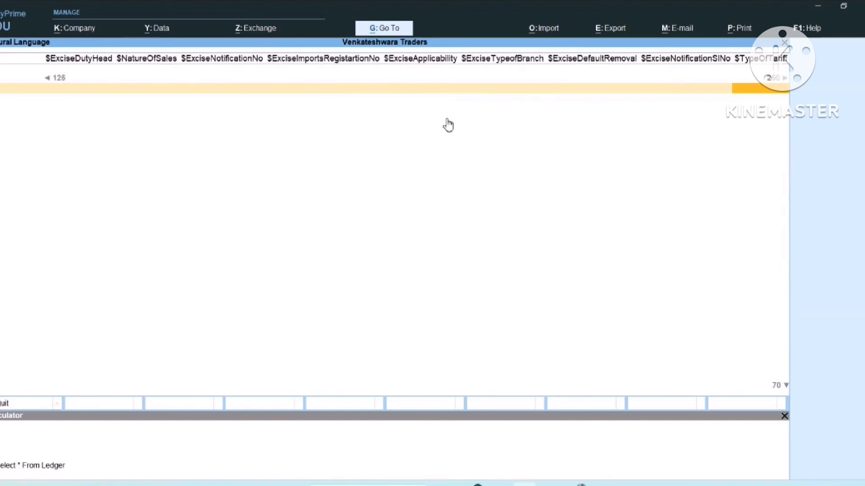
{"action": "key", "text": "Right"}
{"action": "key", "text": "Right"}
{"action": "key", "text": "Right"}
{"action": "key", "text": "Right"}
{"action": "key", "text": "Right"}
{"action": "key", "text": "Right"}
{"action": "key", "text": "Right"}
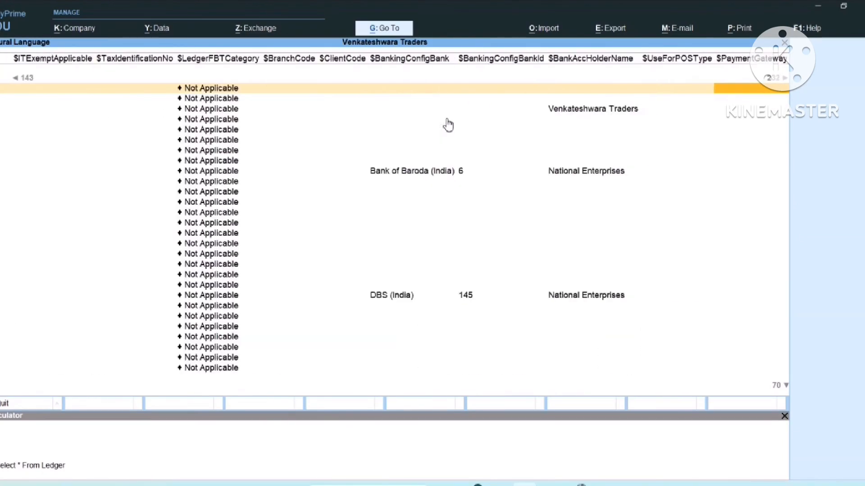
{"action": "key", "text": "Right"}
{"action": "key", "text": "Right"}
{"action": "key", "text": "Right"}
{"action": "key", "text": "Right"}
{"action": "key", "text": "Right"}
{"action": "key", "text": "Right"}
{"action": "key", "text": "Right"}
{"action": "key", "text": "Right"}
{"action": "key", "text": "Right"}
{"action": "key", "text": "Right"}
{"action": "key", "text": "Right"}
{"action": "key", "text": "Right"}
{"action": "key", "text": "Right"}
{"action": "key", "text": "Right"}
{"action": "key", "text": "Right"}
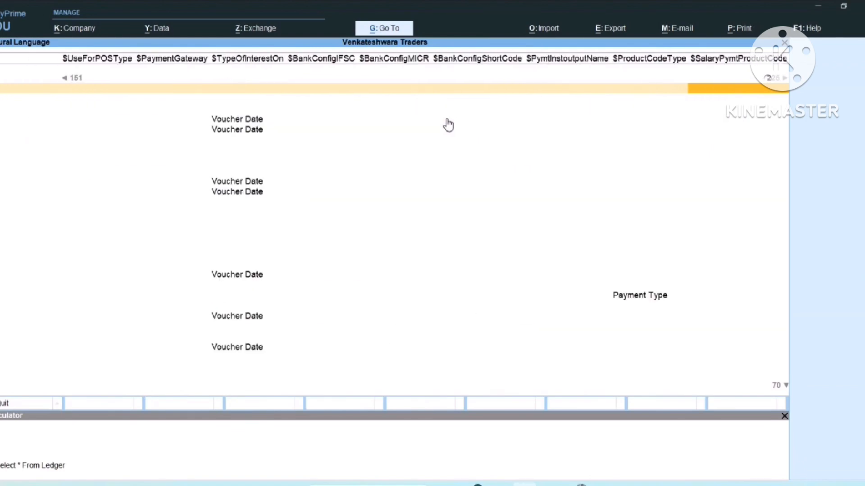
{"action": "key", "text": "Right"}
{"action": "key", "text": "Right"}
{"action": "key", "text": "Right"}
{"action": "key", "text": "Right"}
{"action": "key", "text": "Right"}
{"action": "key", "text": "Right"}
{"action": "key", "text": "Right"}
{"action": "key", "text": "Right"}
{"action": "key", "text": "Right"}
{"action": "key", "text": "Right"}
{"action": "key", "text": "Right"}
{"action": "key", "text": "Right"}
{"action": "key", "text": "Right"}
{"action": "key", "text": "Right"}
{"action": "key", "text": "Right"}
{"action": "key", "text": "Right"}
{"action": "key", "text": "Right"}
{"action": "key", "text": "Right"}
{"action": "key", "text": "Right"}
{"action": "key", "text": "Right"}
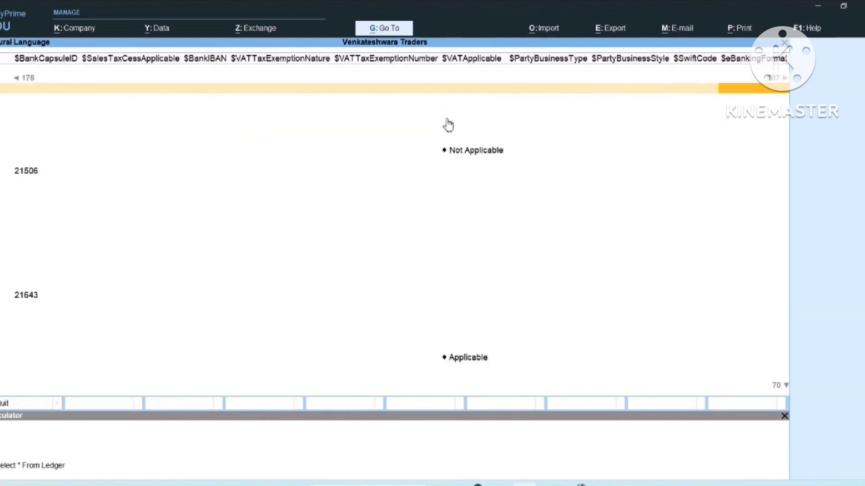
{"action": "key", "text": "Right"}
{"action": "key", "text": "Right"}
{"action": "key", "text": "Right"}
{"action": "key", "text": "Right"}
{"action": "key", "text": "Right"}
{"action": "key", "text": "Right"}
{"action": "key", "text": "Right"}
{"action": "key", "text": "Right"}
{"action": "key", "text": "Right"}
{"action": "key", "text": "Right"}
{"action": "key", "text": "Right"}
{"action": "key", "text": "Right"}
{"action": "key", "text": "Right"}
{"action": "key", "text": "Right"}
{"action": "key", "text": "Right"}
{"action": "key", "text": "Right"}
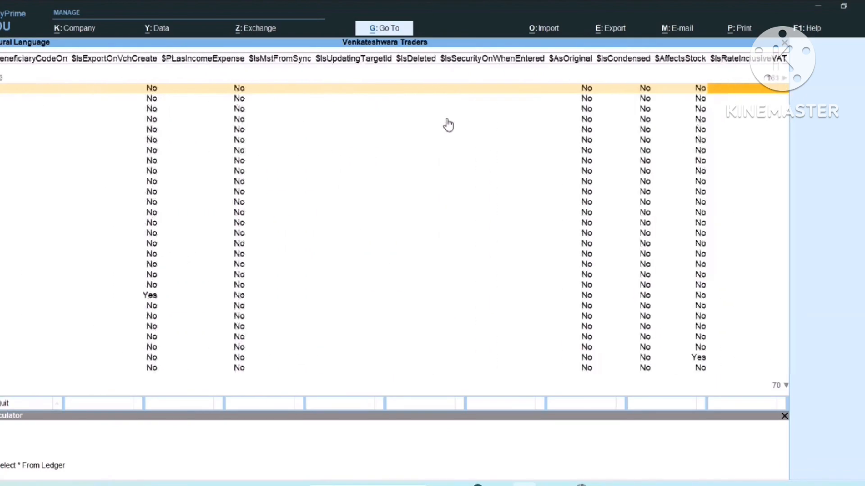
{"action": "key", "text": "Right"}
{"action": "key", "text": "Right"}
{"action": "key", "text": "Right"}
{"action": "key", "text": "Right"}
{"action": "key", "text": "Right"}
{"action": "key", "text": "Right"}
{"action": "key", "text": "Right"}
{"action": "key", "text": "Right"}
{"action": "key", "text": "Right"}
{"action": "key", "text": "Right"}
{"action": "key", "text": "Right"}
{"action": "key", "text": "Right"}
{"action": "key", "text": "Right"}
{"action": "key", "text": "Right"}
{"action": "key", "text": "Right"}
{"action": "key", "text": "Right"}
{"action": "key", "text": "Right"}
{"action": "key", "text": "Right"}
{"action": "key", "text": "Right"}
{"action": "key", "text": "Right"}
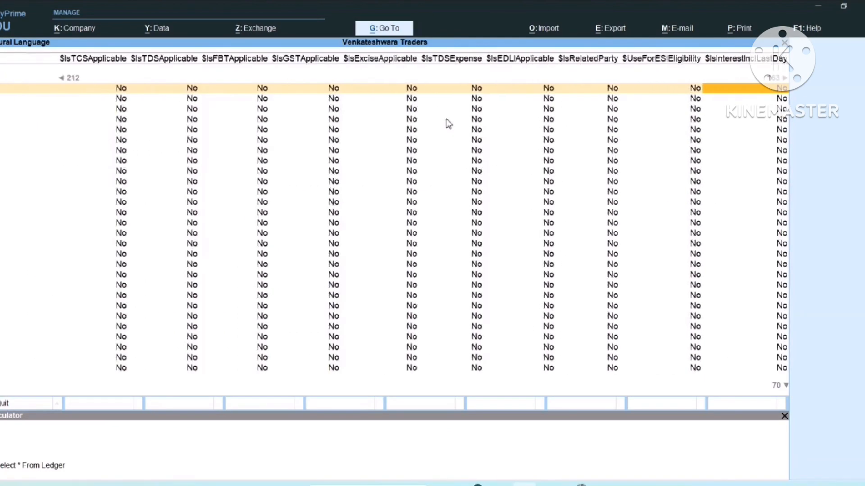
{"action": "key", "text": "Right"}
{"action": "key", "text": "Right"}
{"action": "key", "text": "Right"}
{"action": "key", "text": "Right"}
{"action": "key", "text": "Right"}
{"action": "key", "text": "Right"}
{"action": "key", "text": "Right"}
{"action": "key", "text": "Right"}
{"action": "key", "text": "Right"}
{"action": "key", "text": "Right"}
{"action": "key", "text": "Right"}
{"action": "key", "text": "Right"}
{"action": "key", "text": "Right"}
{"action": "key", "text": "Right"}
{"action": "key", "text": "Right"}
{"action": "key", "text": "Right"}
{"action": "key", "text": "Right"}
{"action": "key", "text": "Right"}
{"action": "key", "text": "Right"}
{"action": "key", "text": "Right"}
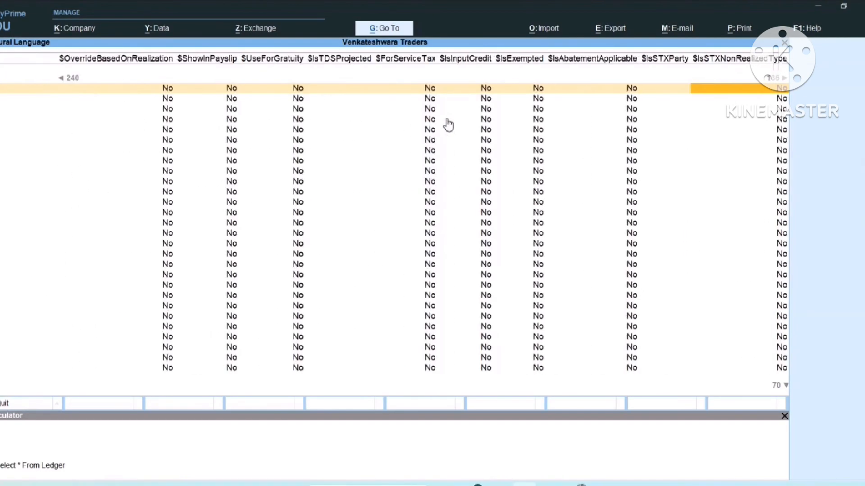
{"action": "key", "text": "Right"}
{"action": "key", "text": "Right"}
{"action": "key", "text": "Right"}
{"action": "key", "text": "Right"}
{"action": "key", "text": "Right"}
{"action": "key", "text": "Right"}
{"action": "key", "text": "Right"}
{"action": "key", "text": "Right"}
{"action": "key", "text": "Right"}
{"action": "key", "text": "Right"}
{"action": "key", "text": "Right"}
{"action": "key", "text": "Right"}
{"action": "key", "text": "Right"}
{"action": "key", "text": "Right"}
{"action": "key", "text": "Right"}
{"action": "key", "text": "Right"}
{"action": "key", "text": "Right"}
{"action": "key", "text": "Right"}
{"action": "key", "text": "Right"}
{"action": "key", "text": "Right"}
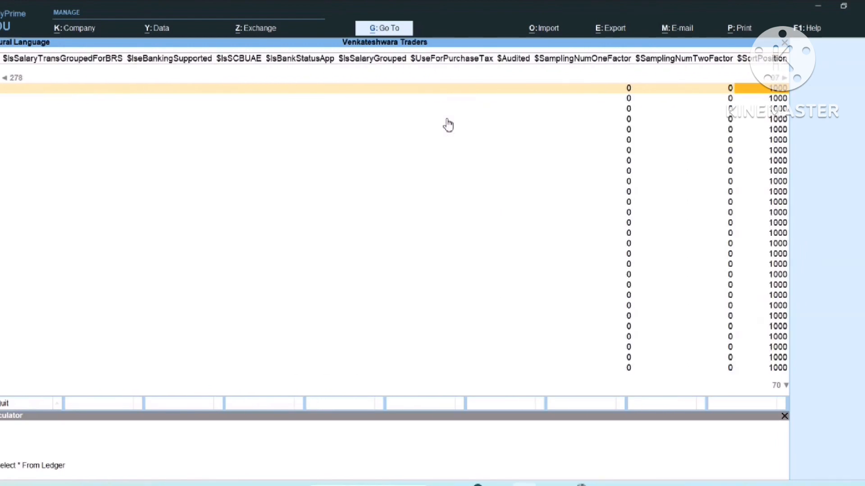
Query $_PrimaryGroup, $Parent, $Name and $ClosingBalance from Ledger in the calculator
{"action": "left_click", "coordinate": [27, 480]}
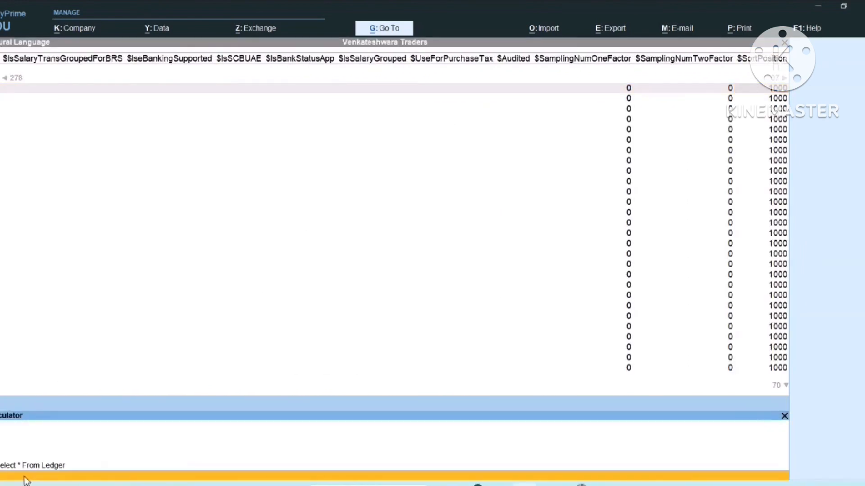
{"action": "type", "text": "Select $_PrimaryGrou"}
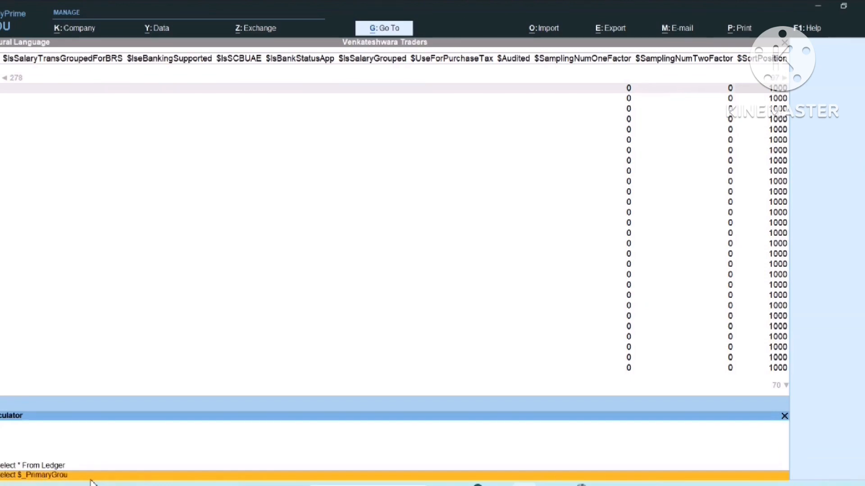
{"action": "type", "text": "p, $Parent, $Name, $Closin"}
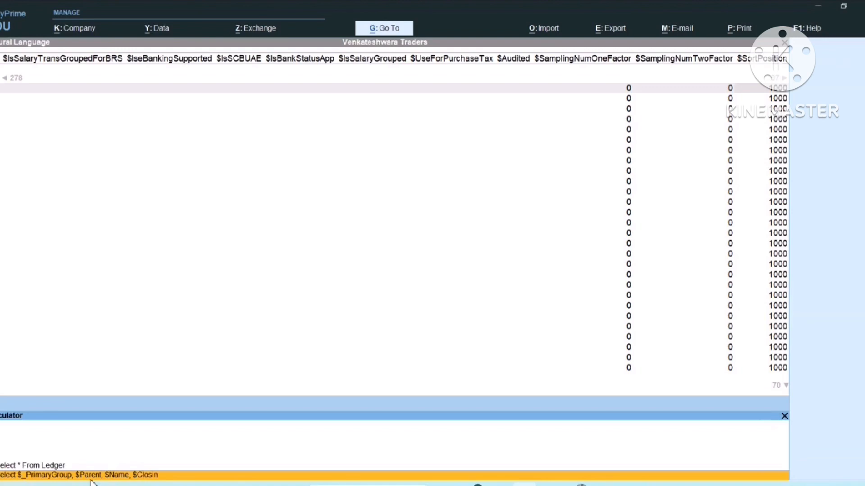
{"action": "type", "text": "gBalance from Ledger"}
{"action": "key", "text": "Return"}
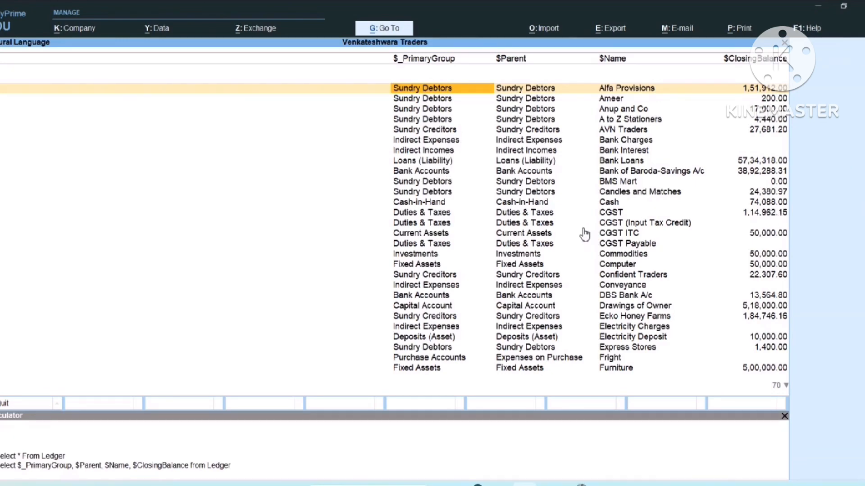
{"action": "key", "text": "alt+e"}
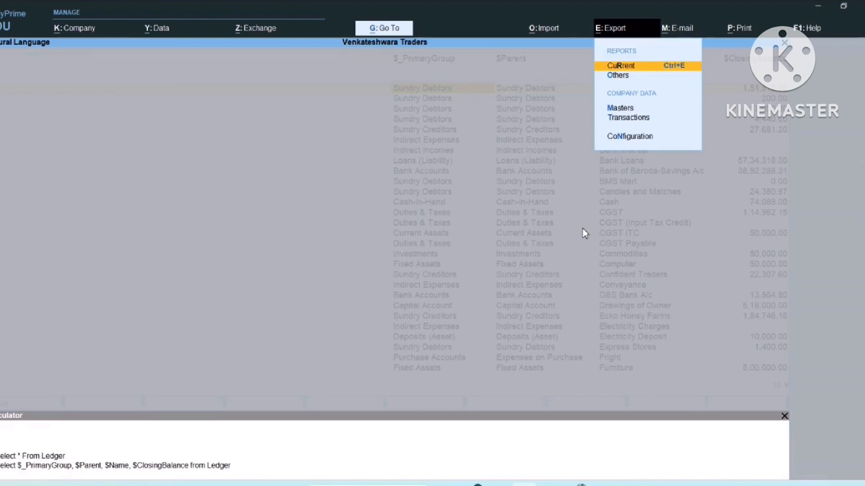
{"action": "key", "text": "Return"}
{"action": "key", "text": "Left"}
{"action": "key", "text": "Return"}
{"action": "key", "text": "Down"}
{"action": "key", "text": "Down"}
{"action": "key", "text": "Down"}
{"action": "key", "text": "Down"}
{"action": "key", "text": "Up"}
{"action": "key", "text": "Up"}
{"action": "key", "text": "Down"}
{"action": "key", "text": "Return"}
{"action": "key", "text": "Return"}
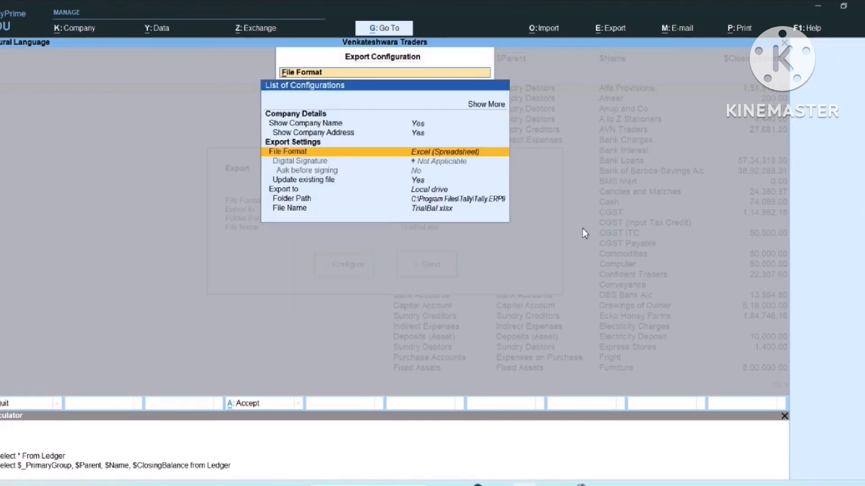
{"action": "key", "text": "Escape"}
{"action": "key", "text": "Escape"}
{"action": "key", "text": "Escape"}
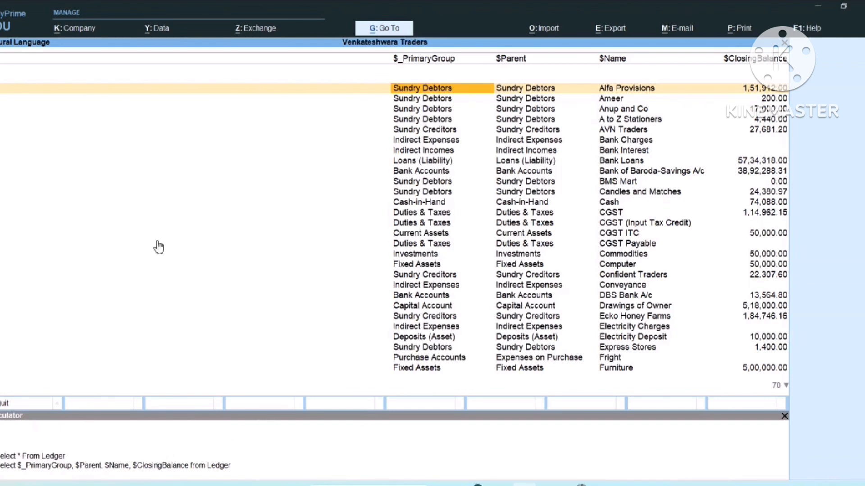
Query $Name and $PartyGSTIN from Ledger where $Parent = "SundryCreditors"
{"action": "left_click", "coordinate": [24, 481]}
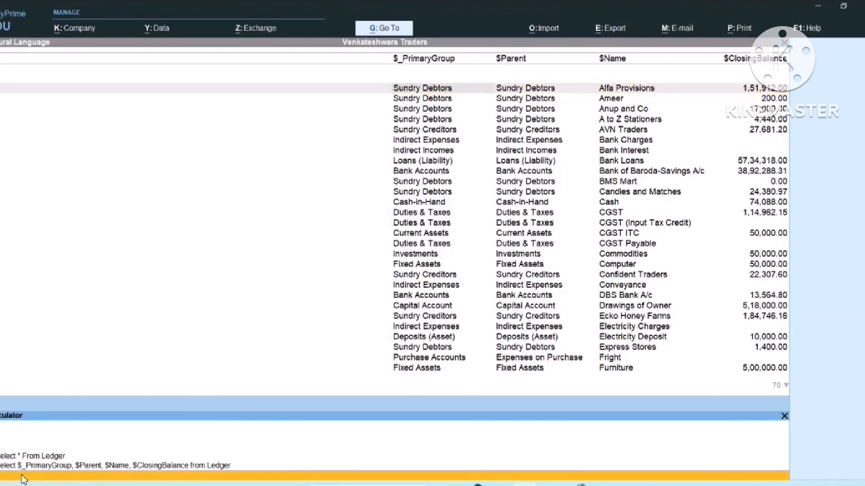
{"action": "type", "text": "sele"}
{"action": "type", "text": "ct $Name"}
{"action": "type", "text": ", $P"}
{"action": "type", "text": "arty"}
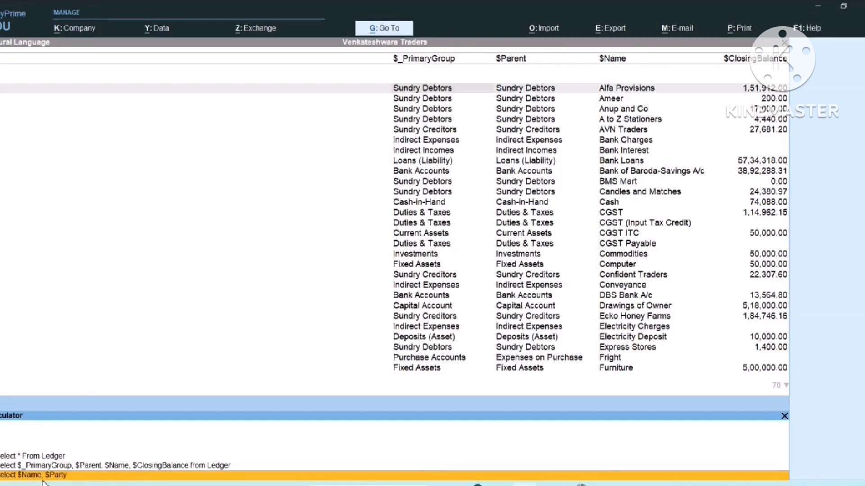
{"action": "type", "text": "GSTIN from Ledger Whe"}
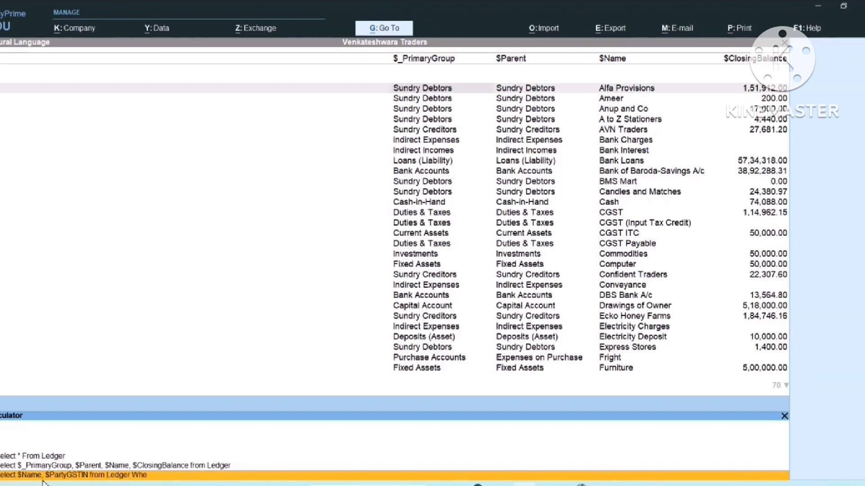
{"action": "type", "text": "re $Parent = \"SundryCred"}
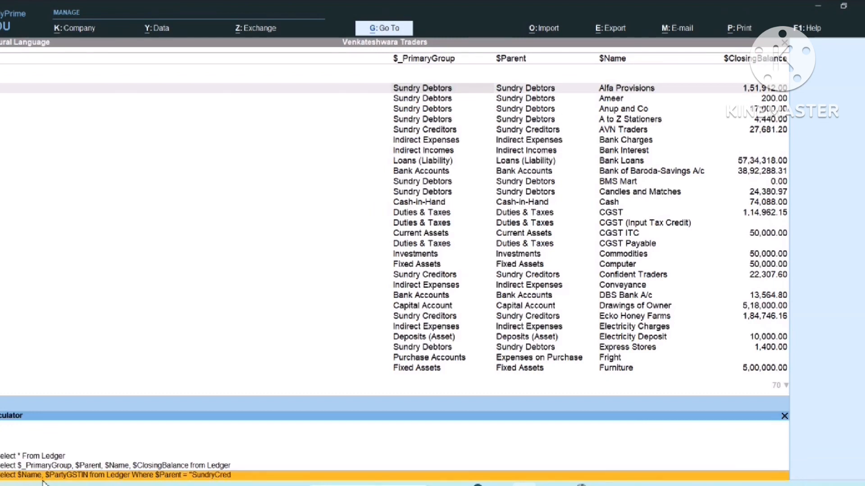
{"action": "type", "text": "itors\""}
{"action": "key", "text": "Return"}
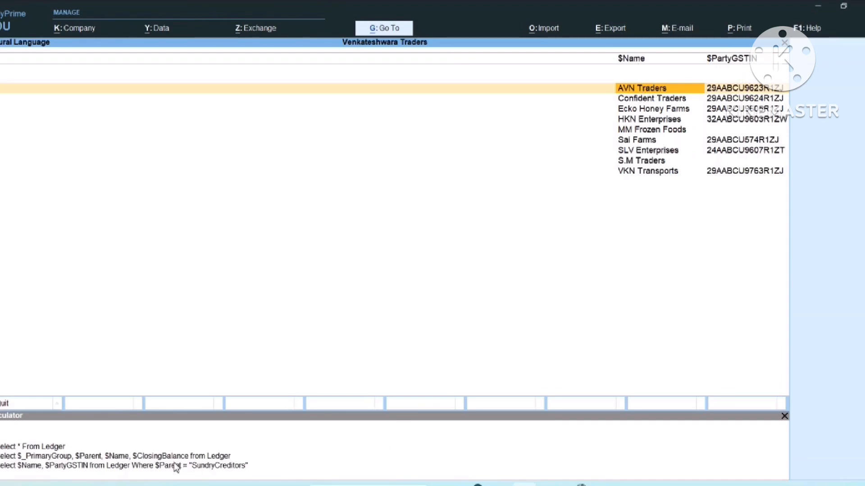
Run Select $Name from Group, then Esc from the empty result back to the creditors list
{"action": "left_click", "coordinate": [21, 478]}
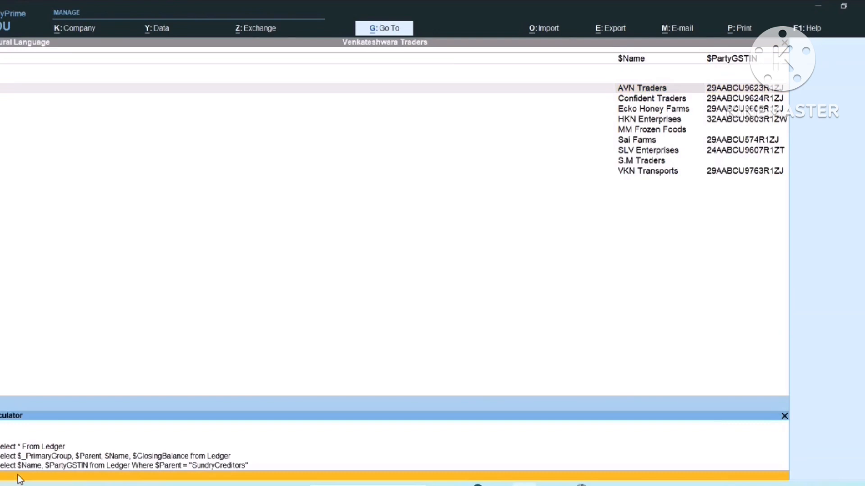
{"action": "type", "text": "Sele"}
{"action": "type", "text": "c"}
{"action": "type", "text": "t $"}
{"action": "type", "text": "Name f"}
{"action": "type", "text": "rom"}
{"action": "type", "text": " Group"}
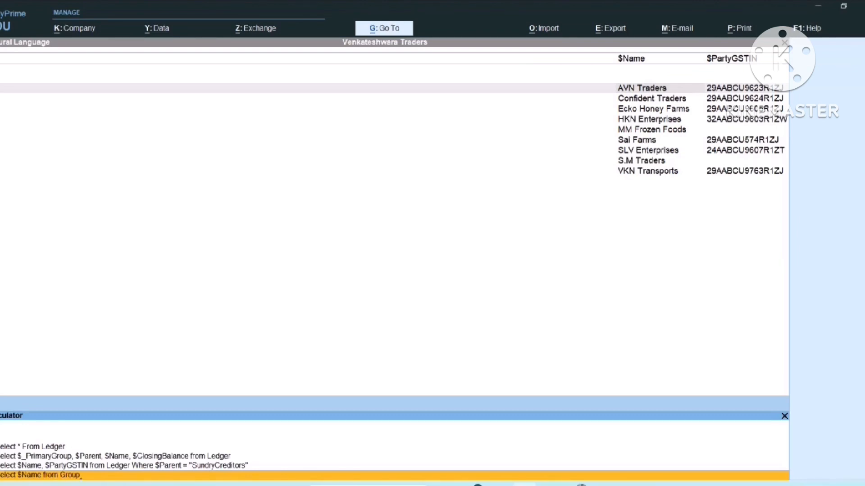
{"action": "key", "text": "Return"}
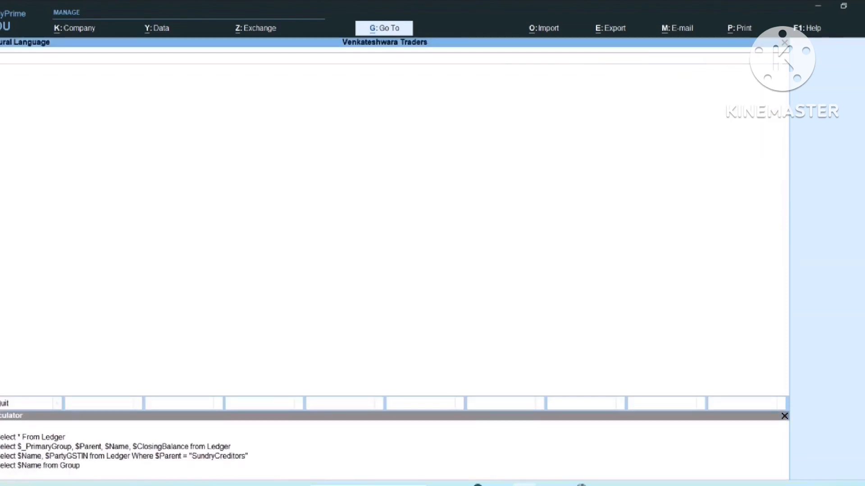
{"action": "left_click", "coordinate": [69, 425]}
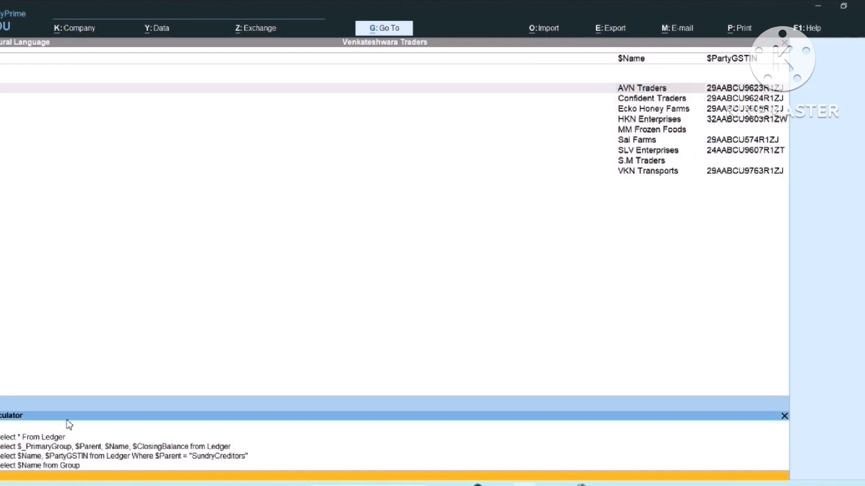
{"action": "key", "text": "Escape"}
{"action": "key", "text": "Escape"}
{"action": "key", "text": "Escape"}
{"action": "key", "text": "Escape"}
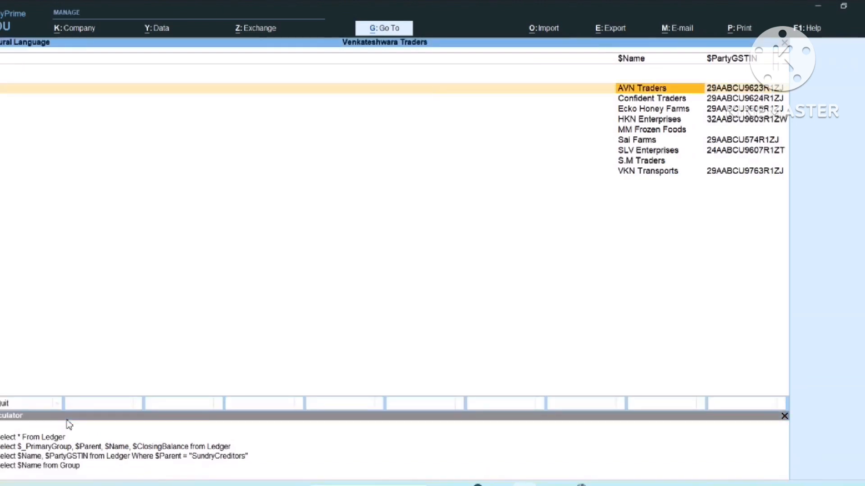
Close the query reports back to the Gateway of Tally and display the Tally As a Server ODBC diagram image
{"action": "key", "text": "Escape"}
{"action": "key", "text": "Escape"}
{"action": "key", "text": "Escape"}
{"action": "key", "text": "Escape"}
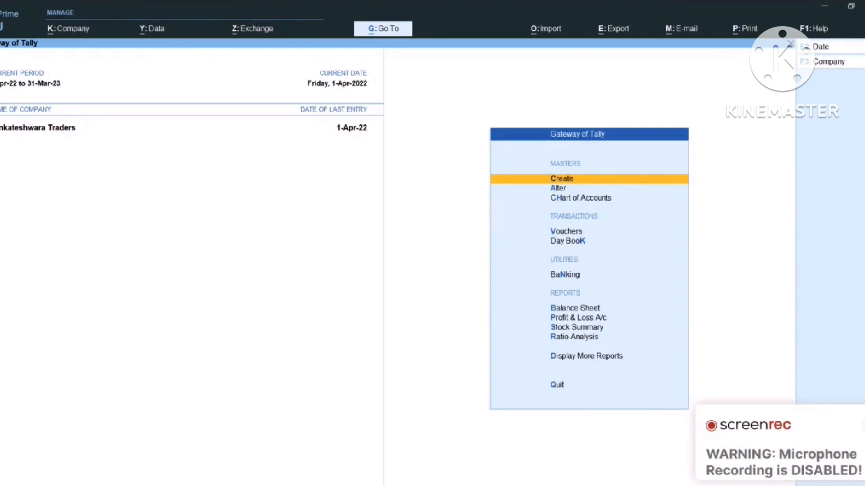
{"action": "left_click", "coordinate": [238, 218]}
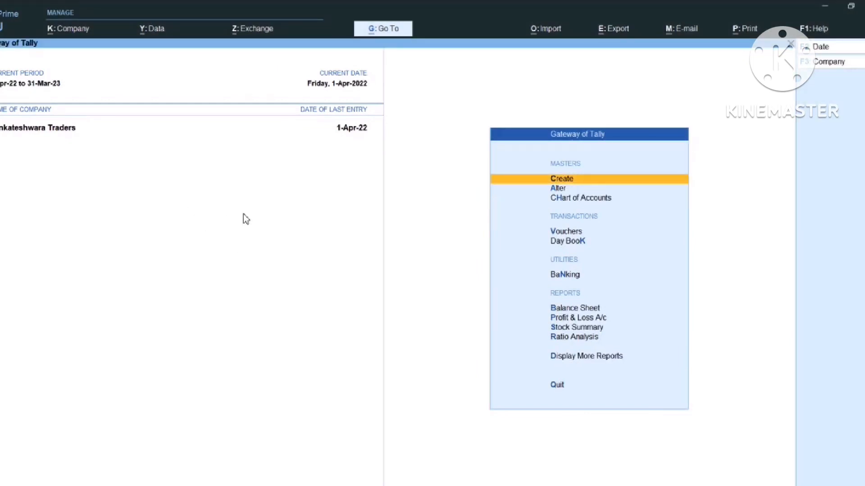
{"action": "key", "text": "alt+Tab"}
{"action": "key", "text": "alt+Tab"}
{"action": "key", "text": "alt+Tab"}
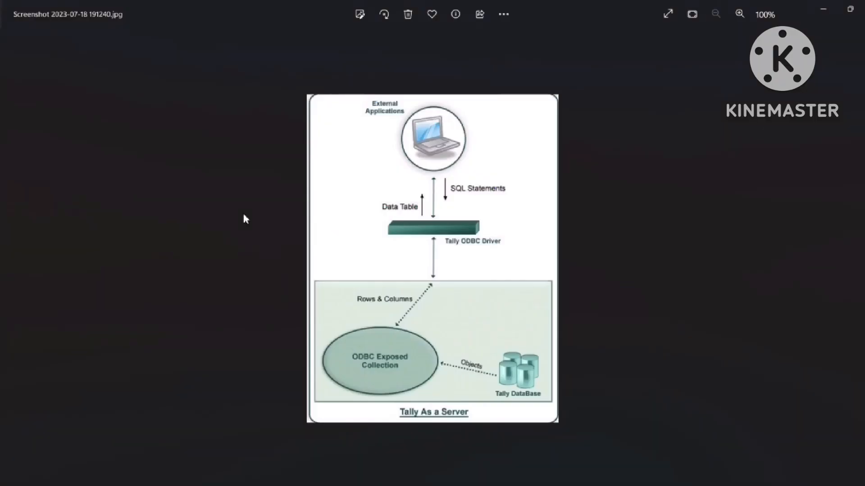
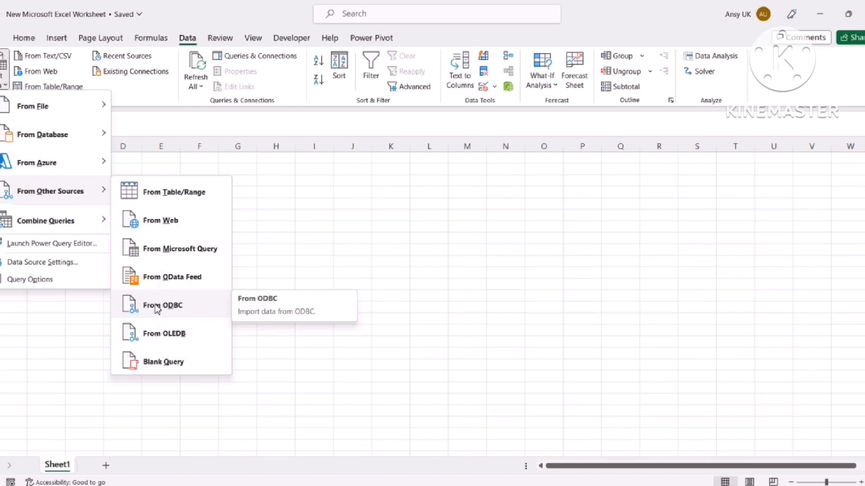
Connect Excel to the TallyODBC64_9000 ODBC data source to open the Navigator
{"action": "left_click", "coordinate": [156, 309]}
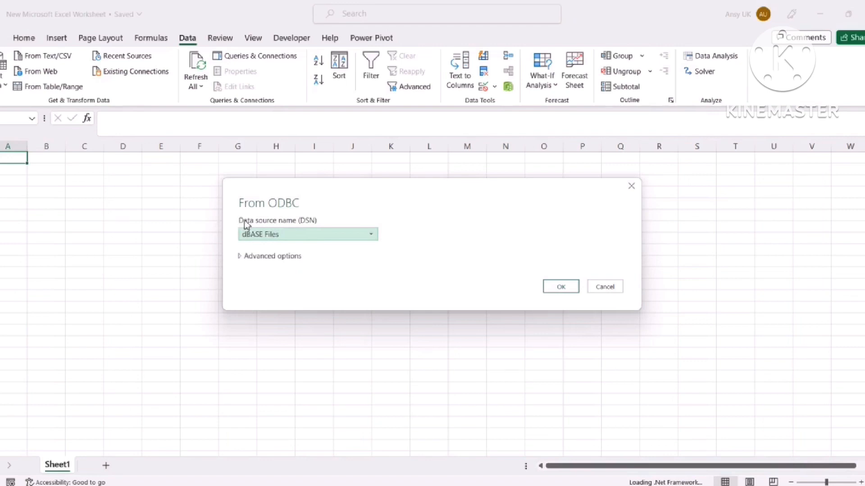
{"action": "left_click", "coordinate": [345, 235]}
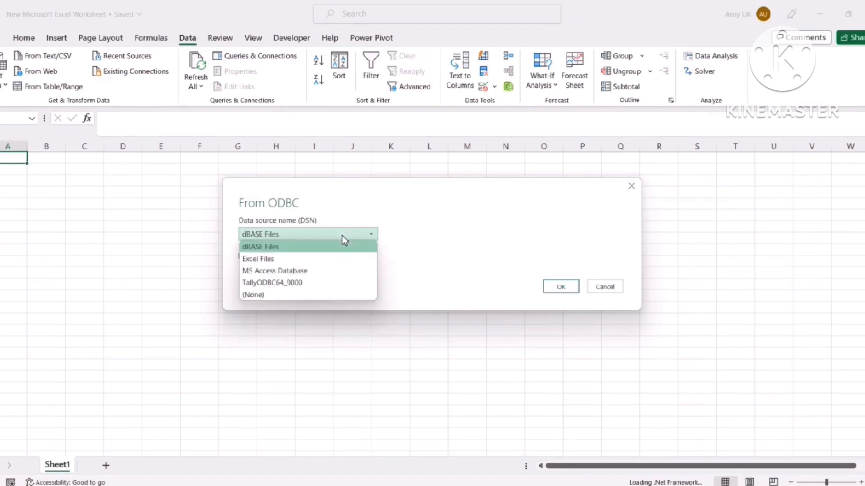
{"action": "left_click", "coordinate": [297, 283]}
{"action": "left_click", "coordinate": [561, 289]}
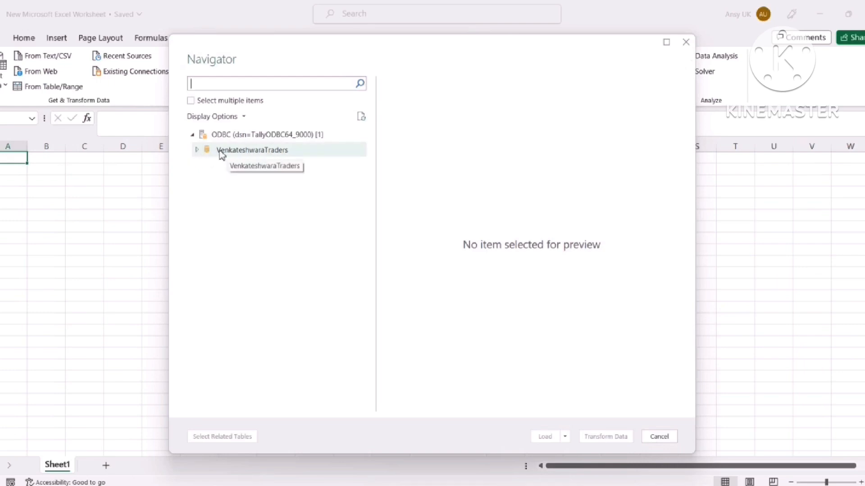
Expand VenkateshwaraTraders and TallyUser, select the Ledger table and open it in Power Query
{"action": "left_click", "coordinate": [197, 150]}
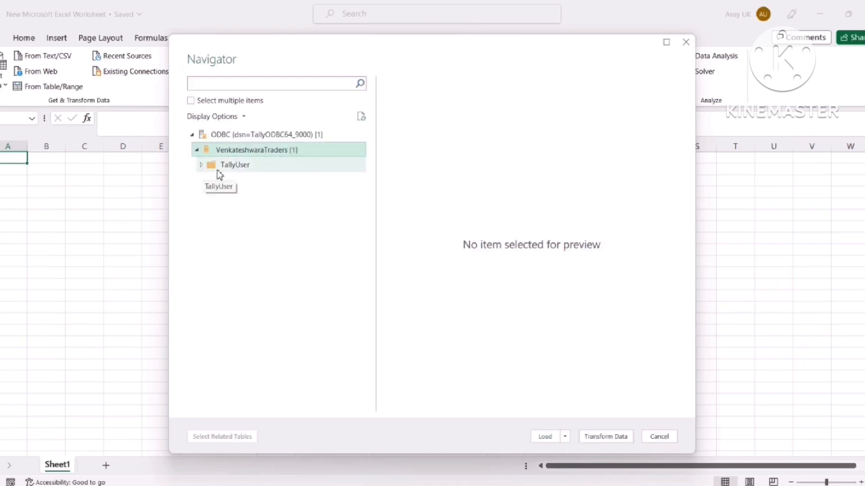
{"action": "left_click", "coordinate": [203, 165]}
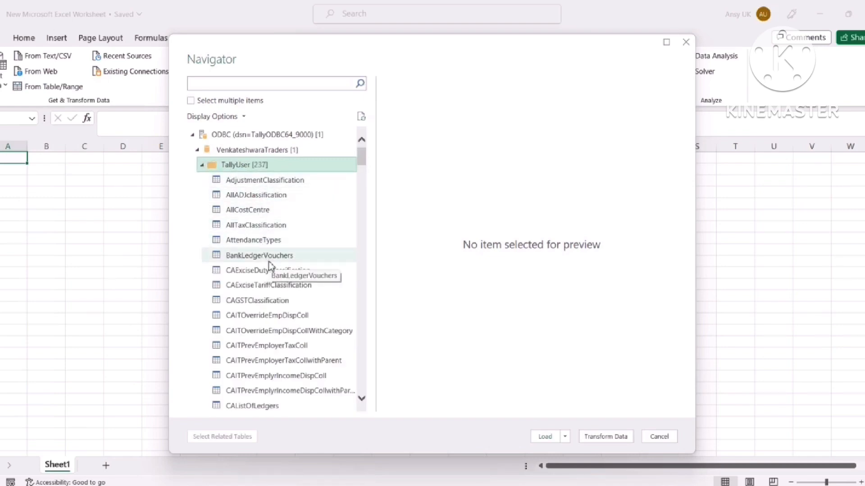
{"action": "scroll", "coordinate": [270, 267], "scroll_direction": "down", "scroll_amount": 5}
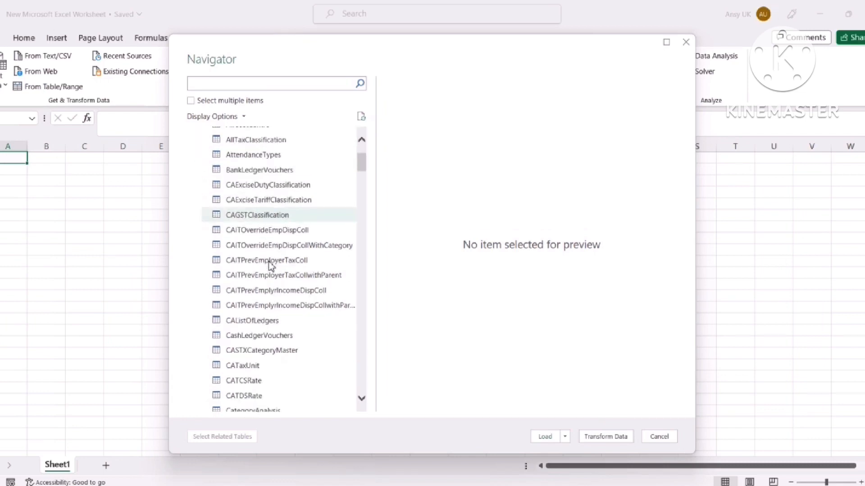
{"action": "scroll", "coordinate": [272, 267], "scroll_direction": "down", "scroll_amount": 7}
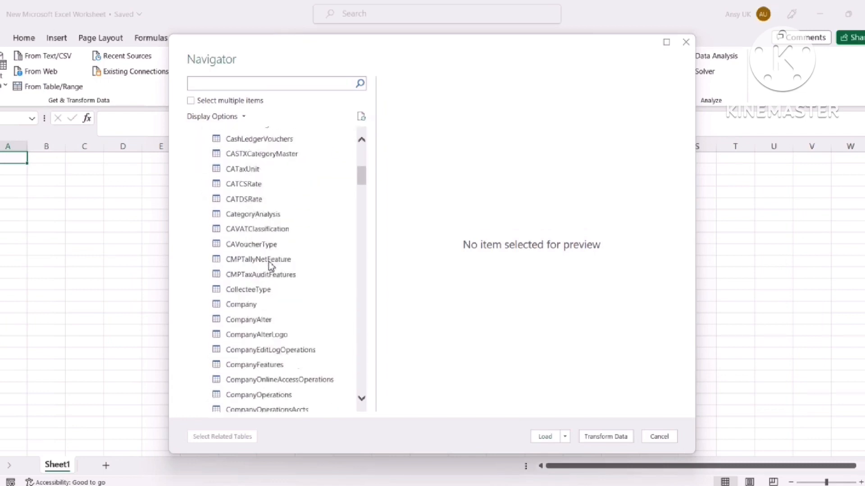
{"action": "scroll", "coordinate": [272, 267], "scroll_direction": "down", "scroll_amount": 6}
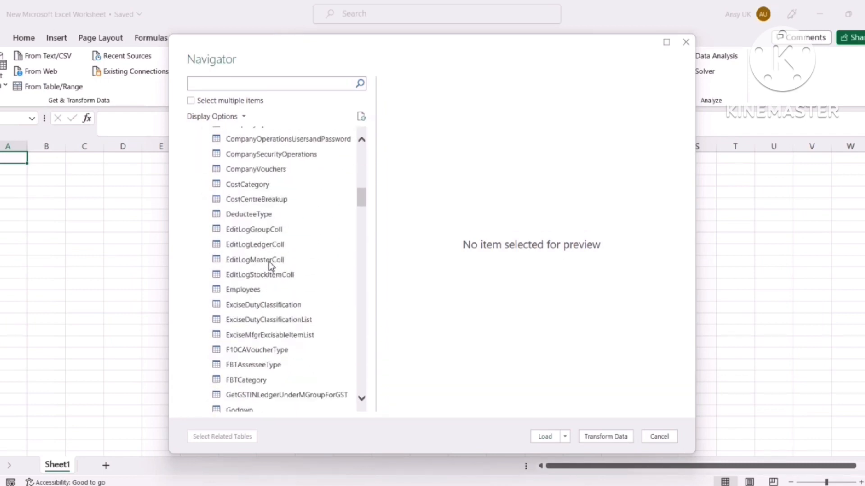
{"action": "scroll", "coordinate": [271, 266], "scroll_direction": "down", "scroll_amount": 9}
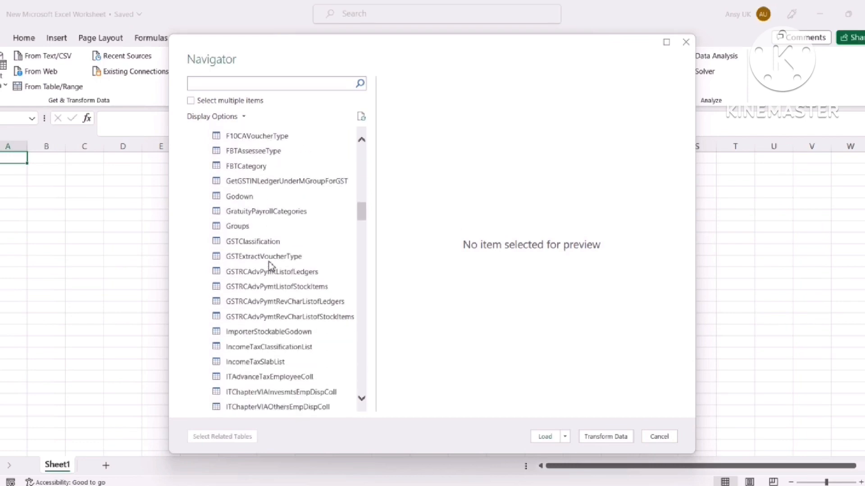
{"action": "scroll", "coordinate": [272, 266], "scroll_direction": "down", "scroll_amount": 4}
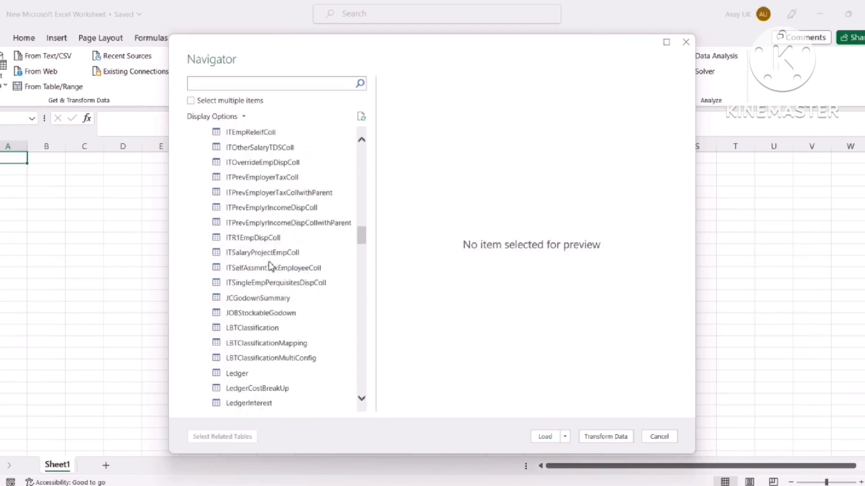
{"action": "left_click", "coordinate": [243, 297]}
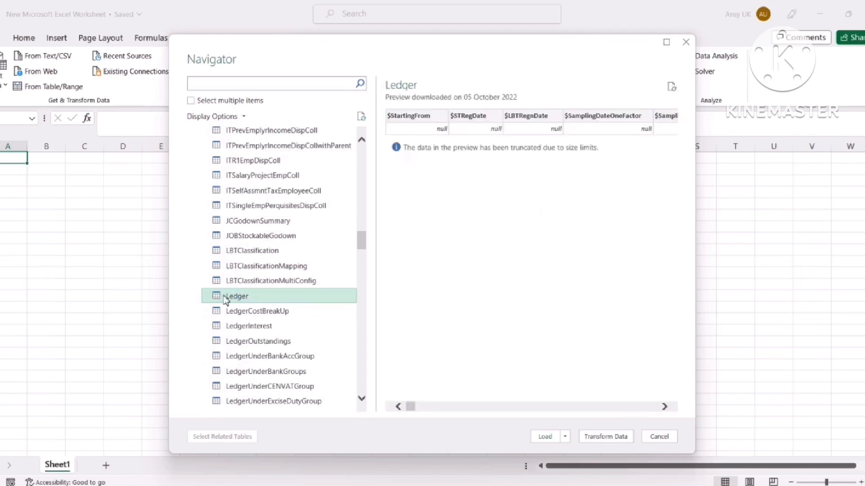
{"action": "left_click", "coordinate": [596, 437]}
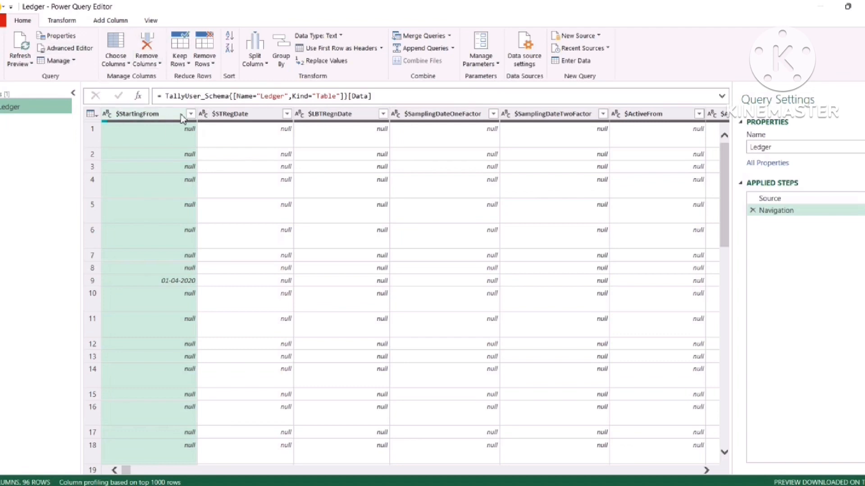
Keep only $StartingFrom, $STRegDate, $LBTRegnDate and $SamplingDateOneFactor using Remove Other Columns
{"action": "left_click", "coordinate": [166, 114]}
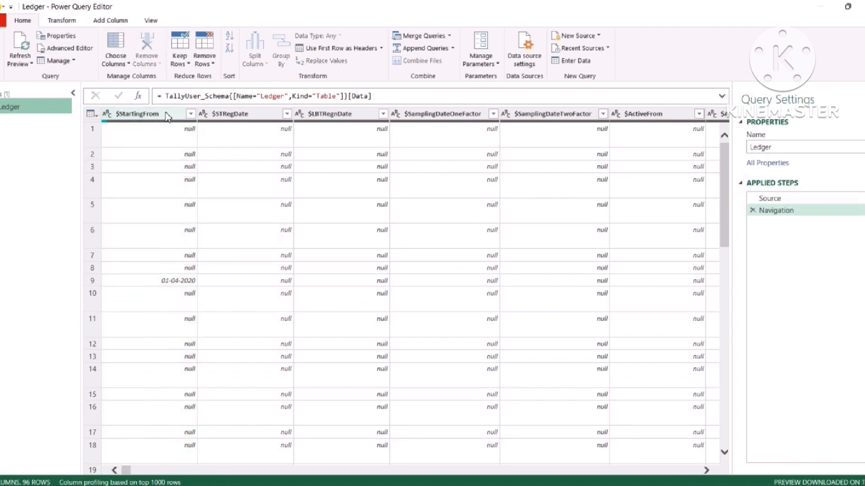
{"action": "left_click", "coordinate": [156, 116]}
{"action": "left_click", "coordinate": [228, 116], "text": "shift"}
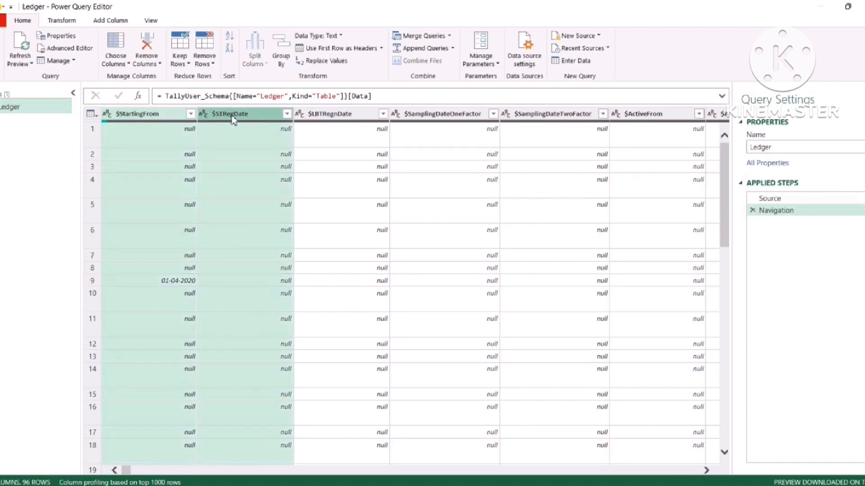
{"action": "left_click", "coordinate": [323, 113], "text": "shift"}
{"action": "left_click", "coordinate": [440, 115], "text": "shift"}
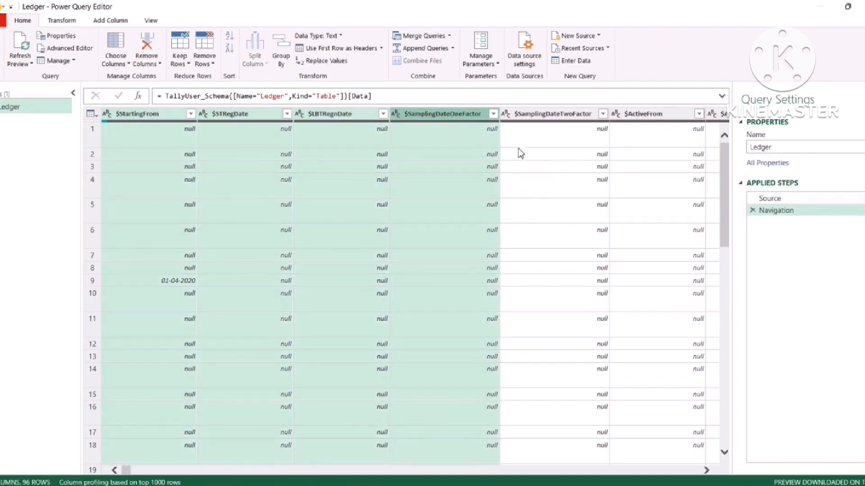
{"action": "right_click", "coordinate": [426, 116]}
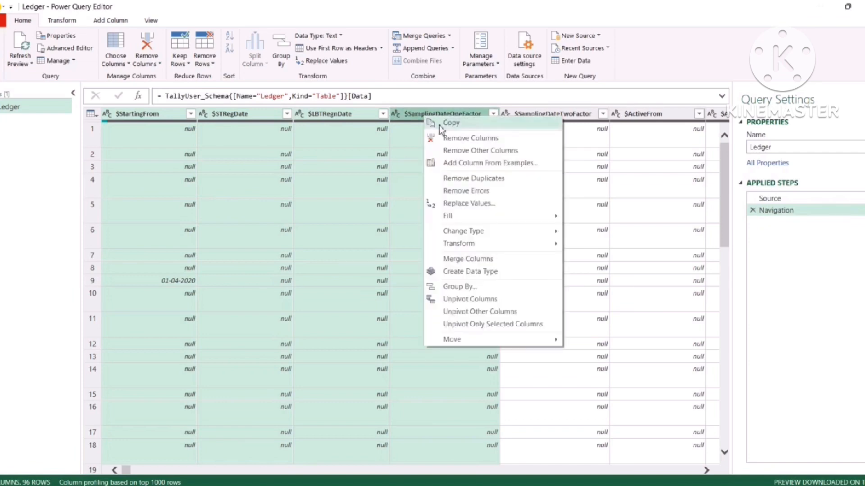
{"action": "left_click", "coordinate": [454, 151]}
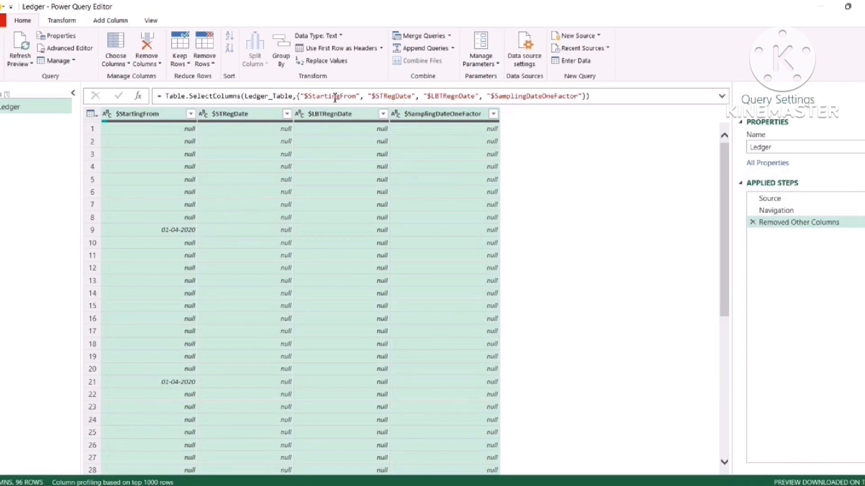
In the SelectColumns formula, replace the first three column names with $_PrimaryGroup, $Parent and $Name
{"action": "left_click", "coordinate": [358, 97]}
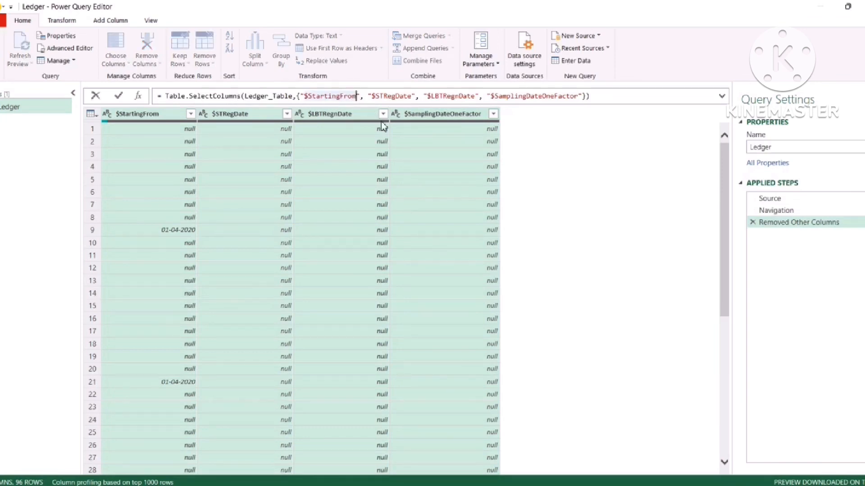
{"action": "key", "text": "BackSpace"}
{"action": "key", "text": "BackSpace"}
{"action": "key", "text": "BackSpace"}
{"action": "key", "text": "BackSpace"}
{"action": "key", "text": "BackSpace"}
{"action": "key", "text": "BackSpace"}
{"action": "key", "text": "BackSpace"}
{"action": "key", "text": "BackSpace"}
{"action": "key", "text": "BackSpace"}
{"action": "key", "text": "BackSpace"}
{"action": "key", "text": "BackSpace"}
{"action": "key", "text": "BackSpace"}
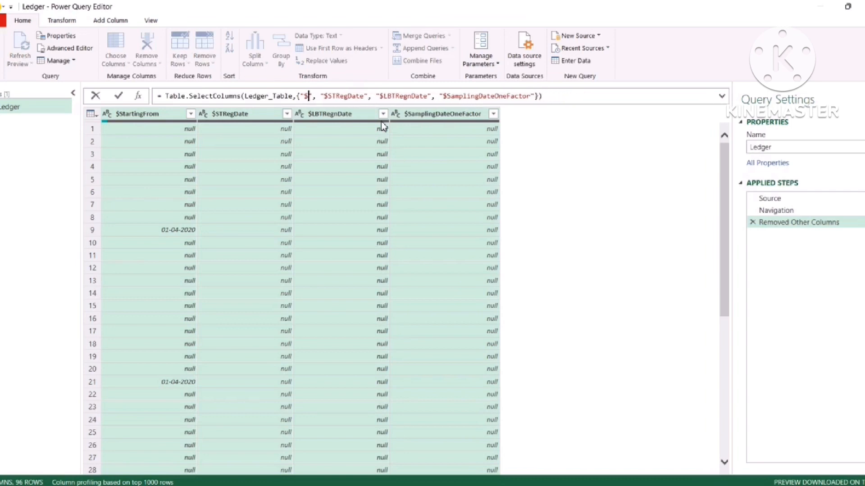
{"action": "type", "text": "_Primar"}
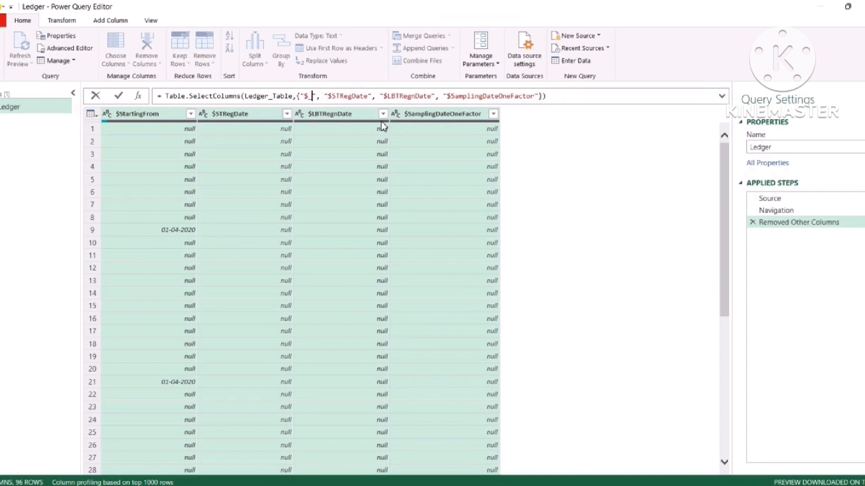
{"action": "type", "text": "yGrou"}
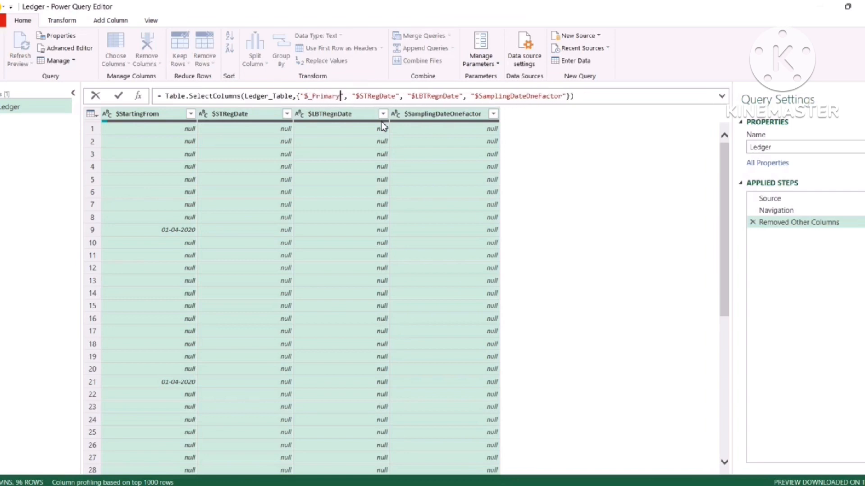
{"action": "type", "text": "p"}
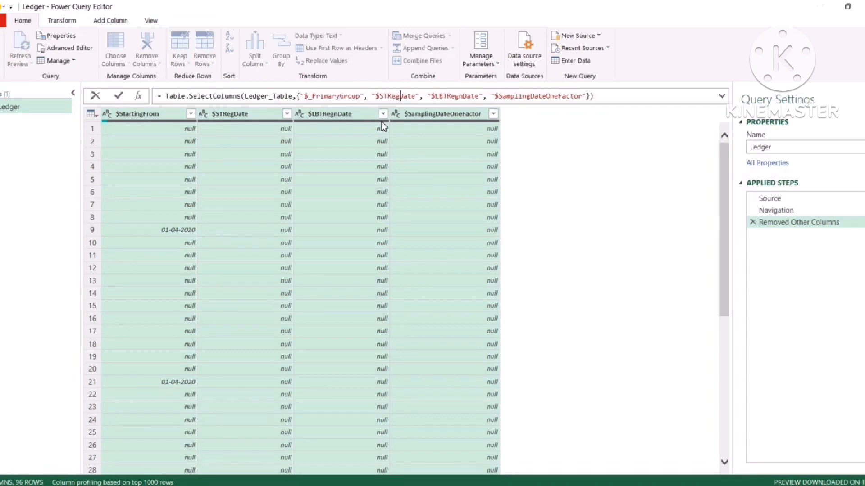
{"action": "key", "text": "BackSpace"}
{"action": "key", "text": "BackSpace"}
{"action": "key", "text": "BackSpace"}
{"action": "key", "text": "BackSpace"}
{"action": "key", "text": "BackSpace"}
{"action": "key", "text": "BackSpace"}
{"action": "key", "text": "BackSpace"}
{"action": "key", "text": "BackSpace"}
{"action": "key", "text": "BackSpace"}
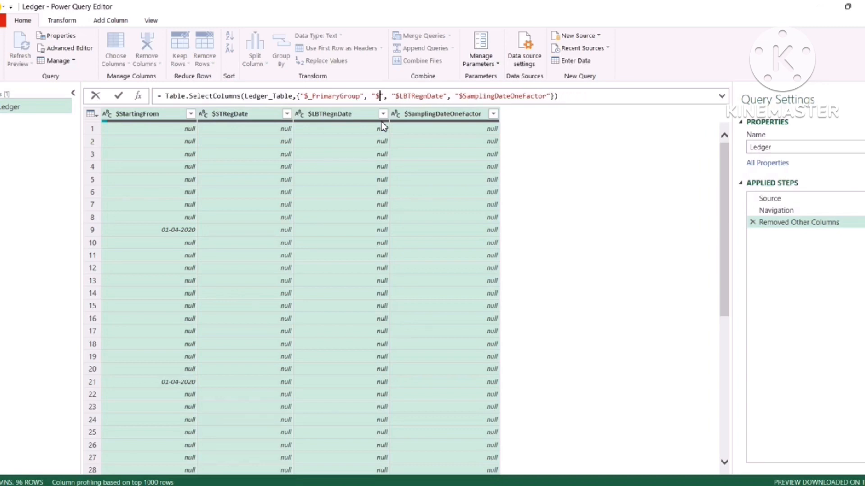
{"action": "type", "text": "Parent"}
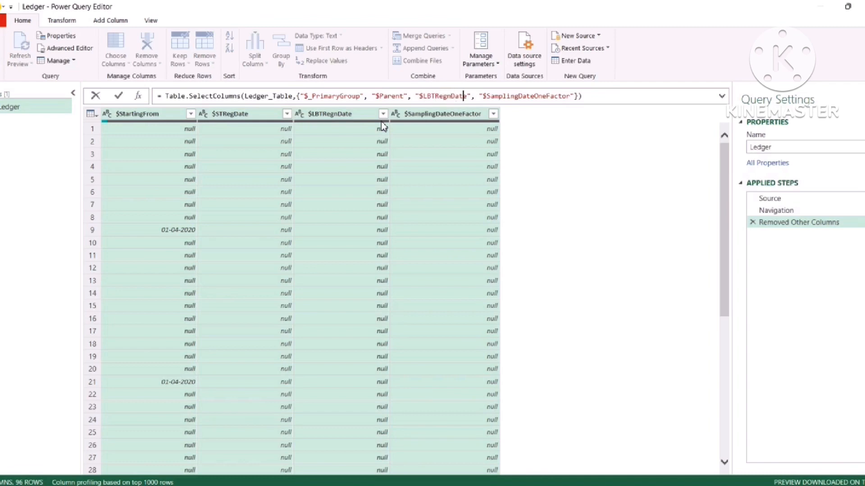
{"action": "key", "text": "BackSpace"}
{"action": "key", "text": "BackSpace"}
{"action": "key", "text": "BackSpace"}
{"action": "key", "text": "BackSpace"}
{"action": "key", "text": "BackSpace"}
{"action": "key", "text": "BackSpace"}
{"action": "key", "text": "BackSpace"}
{"action": "key", "text": "BackSpace"}
{"action": "key", "text": "BackSpace"}
{"action": "key", "text": "BackSpace"}
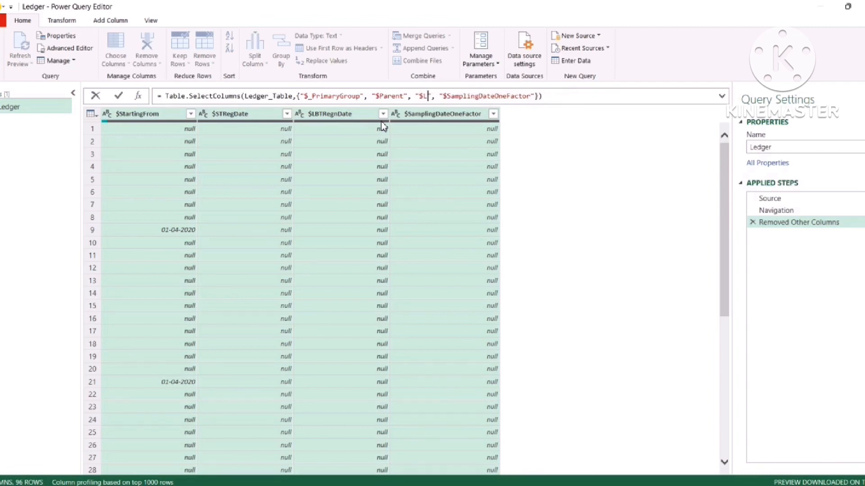
{"action": "key", "text": "BackSpace"}
{"action": "type", "text": "Name"}
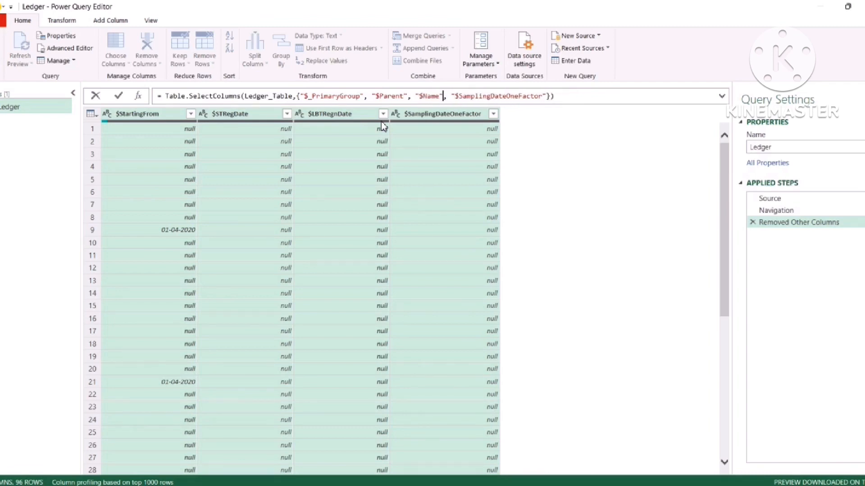
Replace the last column name with $_ClosingBalance and apply the edited formula
{"action": "key", "text": "Right"}
{"action": "key", "text": "Right"}
{"action": "key", "text": "Right"}
{"action": "key", "text": "Right"}
{"action": "key", "text": "Right"}
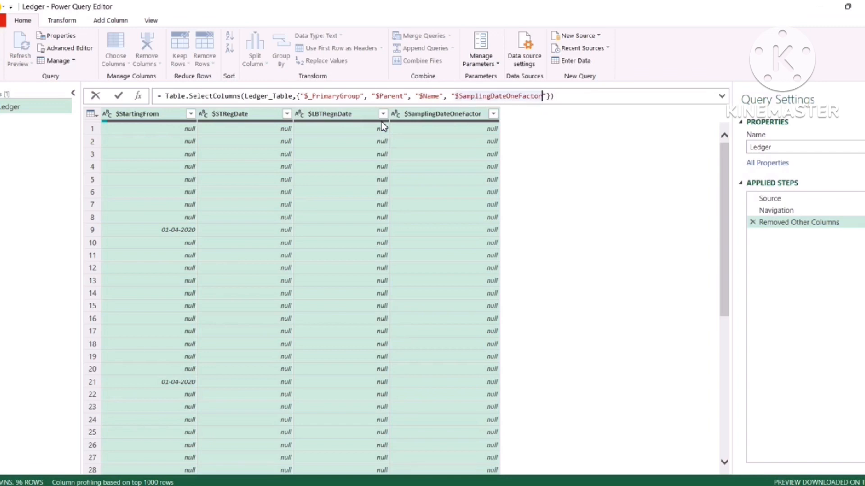
{"action": "key", "text": "BackSpace"}
{"action": "key", "text": "BackSpace"}
{"action": "key", "text": "BackSpace"}
{"action": "key", "text": "BackSpace"}
{"action": "key", "text": "BackSpace"}
{"action": "key", "text": "BackSpace"}
{"action": "key", "text": "BackSpace"}
{"action": "key", "text": "BackSpace"}
{"action": "key", "text": "BackSpace"}
{"action": "key", "text": "BackSpace"}
{"action": "key", "text": "BackSpace"}
{"action": "key", "text": "BackSpace"}
{"action": "key", "text": "BackSpace"}
{"action": "key", "text": "BackSpace"}
{"action": "key", "text": "BackSpace"}
{"action": "key", "text": "BackSpace"}
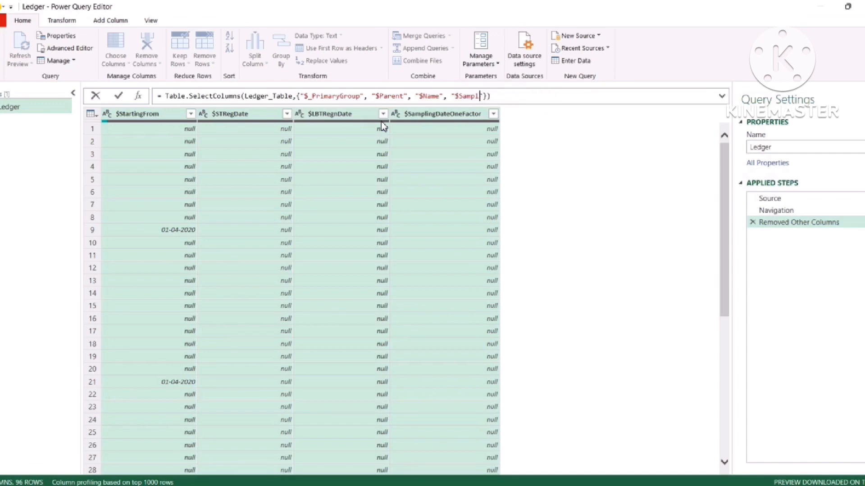
{"action": "key", "text": "BackSpace"}
{"action": "key", "text": "BackSpace"}
{"action": "key", "text": "BackSpace"}
{"action": "type", "text": "ClosingBalance"}
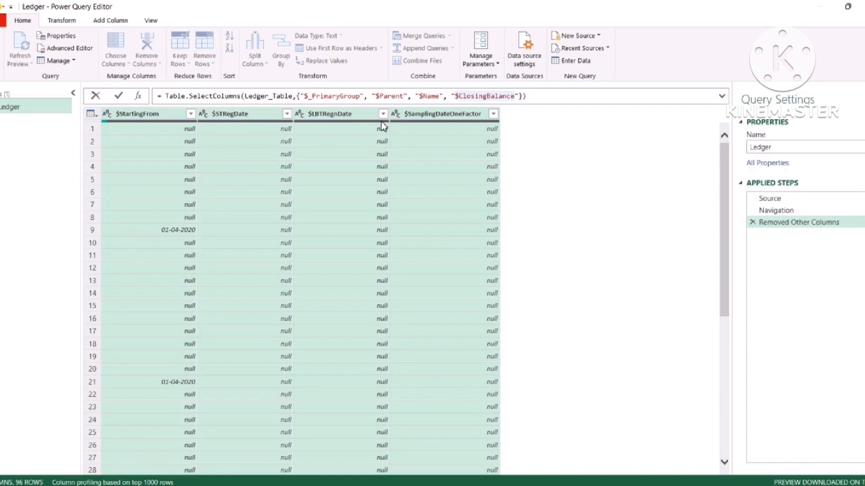
{"action": "key", "text": "Left"}
{"action": "type", "text": "_"}
{"action": "key", "text": "Right"}
{"action": "key", "text": "Right"}
{"action": "key", "text": "Right"}
{"action": "key", "text": "Right"}
{"action": "key", "text": "Right"}
{"action": "key", "text": "Right"}
{"action": "key", "text": "Right"}
{"action": "key", "text": "Right"}
{"action": "key", "text": "Right"}
{"action": "key", "text": "Right"}
{"action": "key", "text": "Right"}
{"action": "key", "text": "Right"}
{"action": "key", "text": "Right"}
{"action": "key", "text": "Right"}
{"action": "key", "text": "Right"}
{"action": "key", "text": "Right"}
{"action": "key", "text": "Right"}
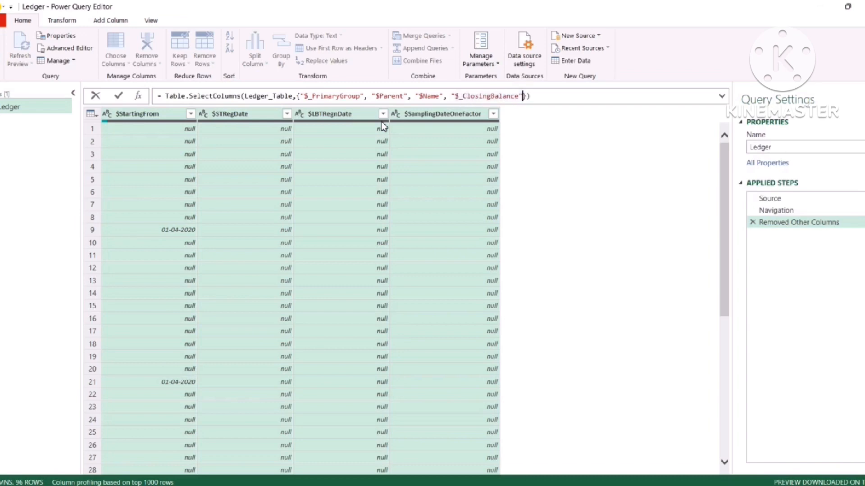
{"action": "key", "text": "Return"}
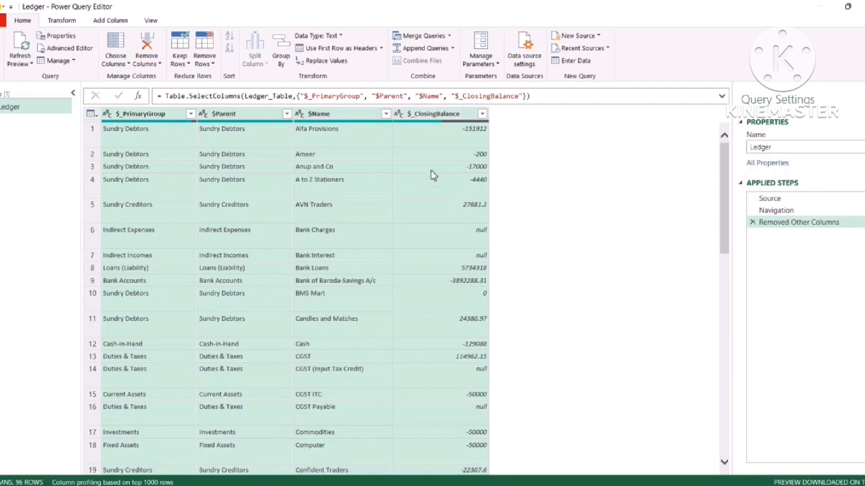
Inspect the null and zero closing balances, such as Bank Interest and BMS Mart
{"action": "left_click", "coordinate": [163, 242]}
{"action": "left_click", "coordinate": [462, 235]}
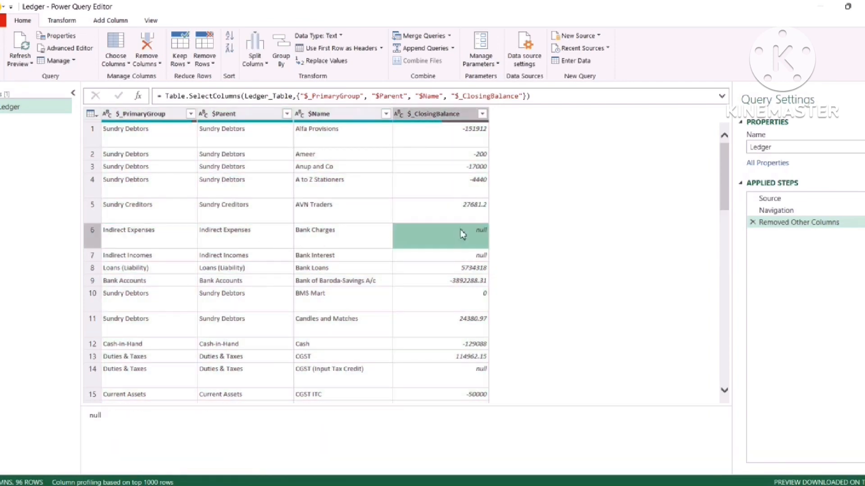
{"action": "left_click", "coordinate": [473, 257]}
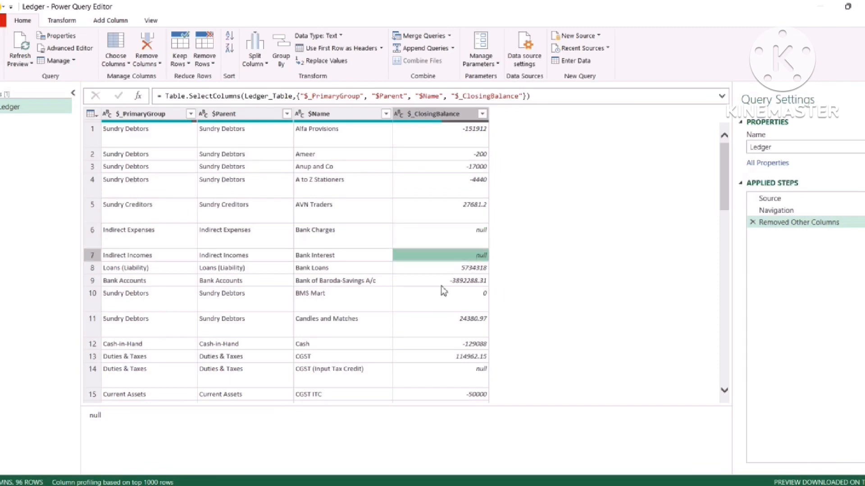
{"action": "left_click", "coordinate": [463, 300]}
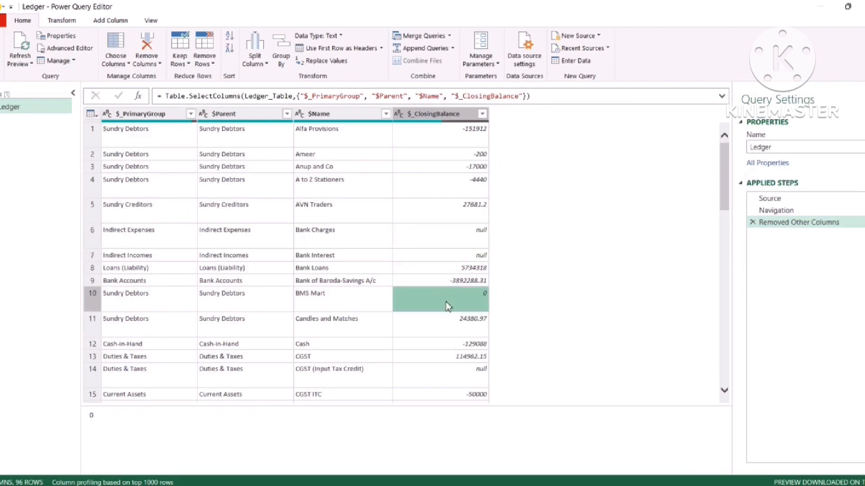
Filter $_ClosingBalance to exclude null and 0 values, leaving 47 rows
{"action": "left_click", "coordinate": [483, 114]}
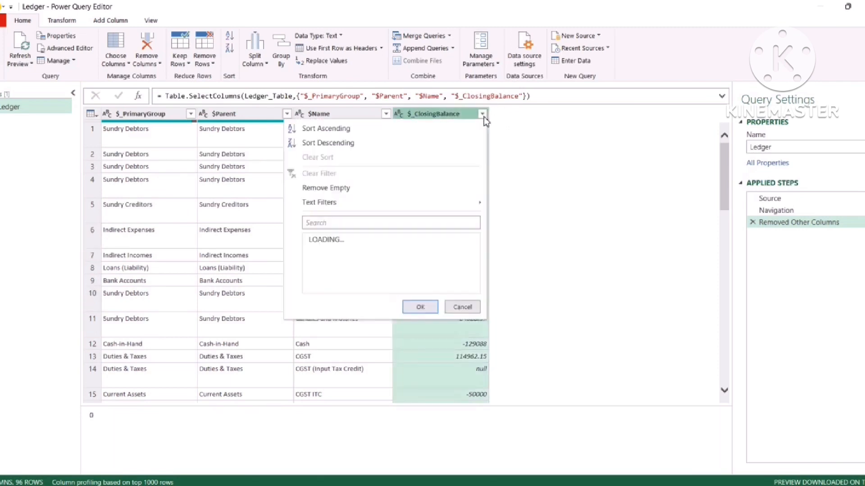
{"action": "left_click", "coordinate": [311, 241]}
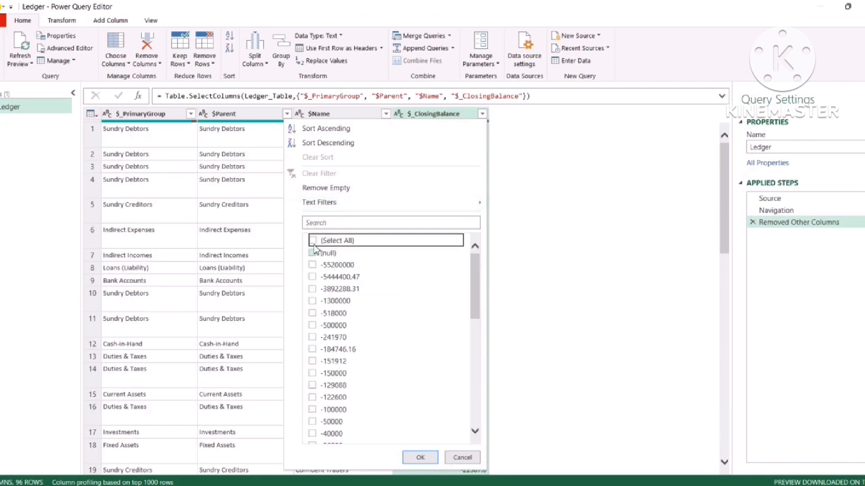
{"action": "left_click", "coordinate": [312, 241]}
{"action": "left_click", "coordinate": [313, 253]}
{"action": "scroll", "coordinate": [350, 297], "scroll_direction": "down", "scroll_amount": 1}
{"action": "scroll", "coordinate": [352, 301], "scroll_direction": "down", "scroll_amount": 6}
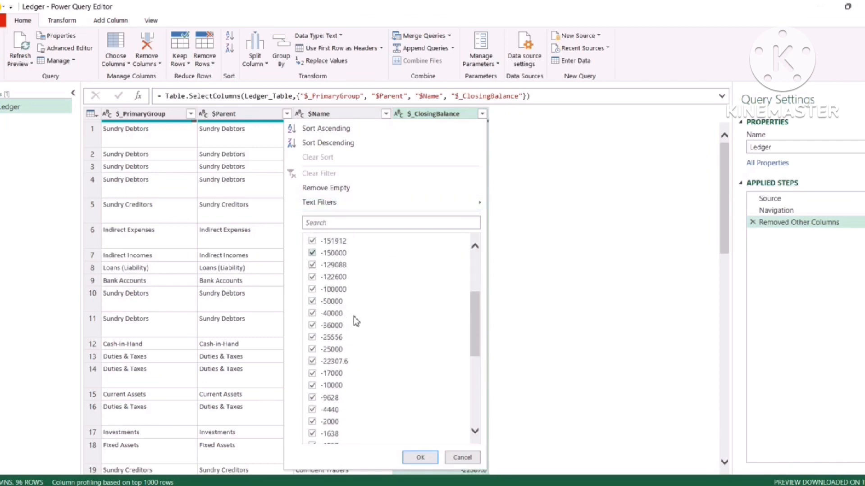
{"action": "left_click", "coordinate": [313, 369]}
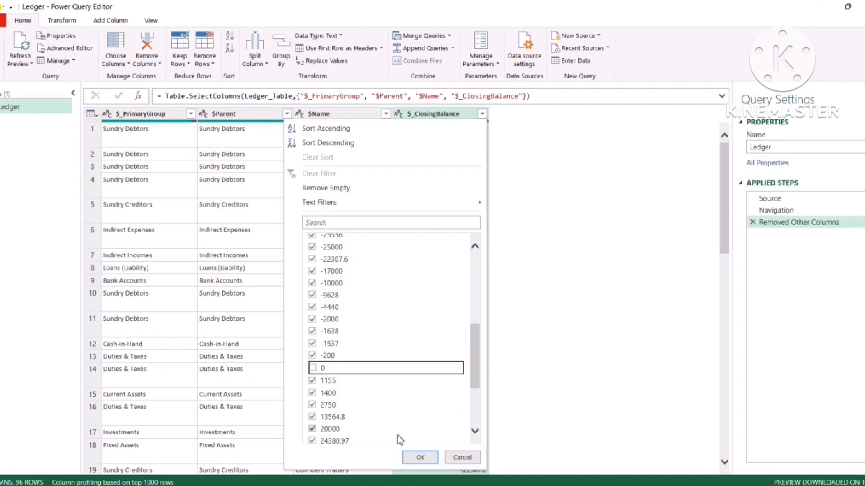
{"action": "left_click", "coordinate": [419, 457]}
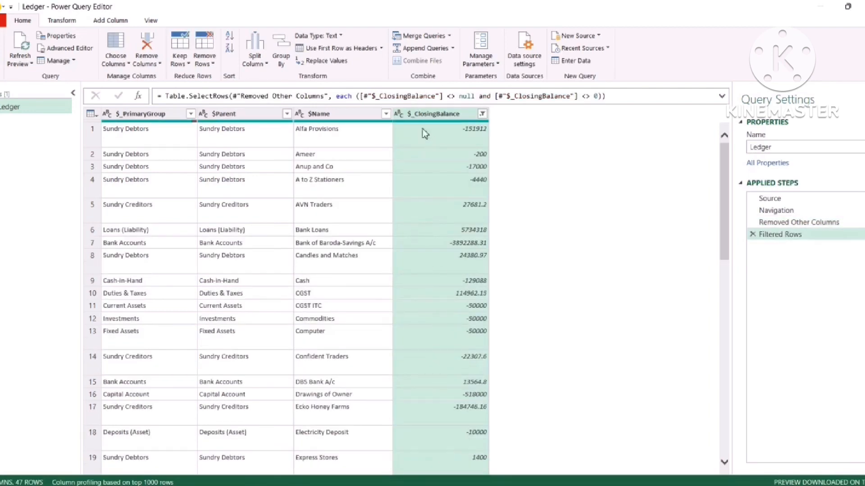
{"action": "left_click", "coordinate": [398, 114]}
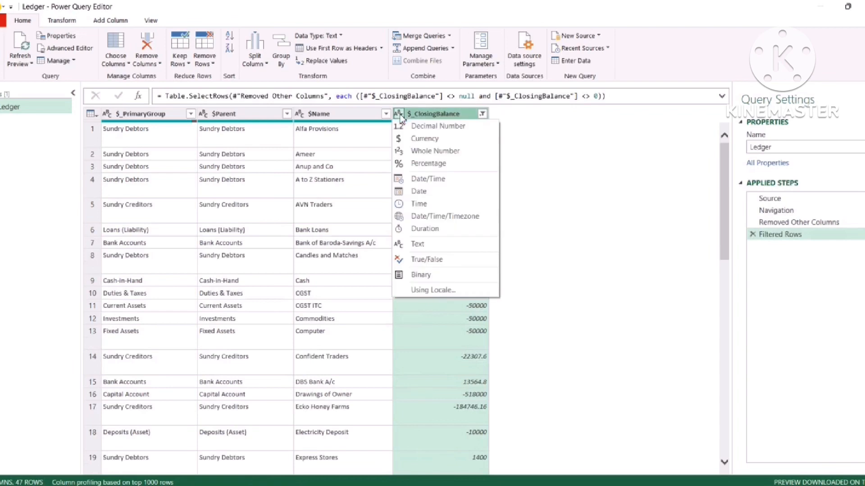
Make $_ClosingBalance a Whole Number column and filter out the Primary parent rows
{"action": "left_click", "coordinate": [418, 152]}
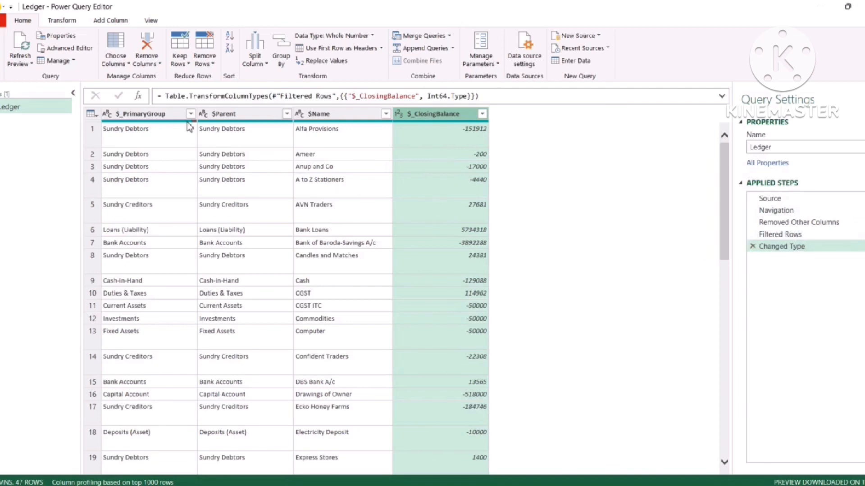
{"action": "left_click", "coordinate": [286, 114]}
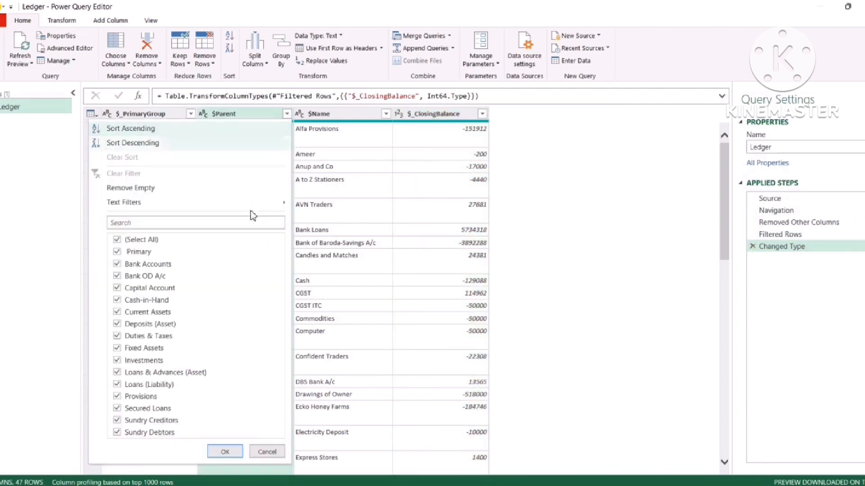
{"action": "left_click", "coordinate": [118, 253]}
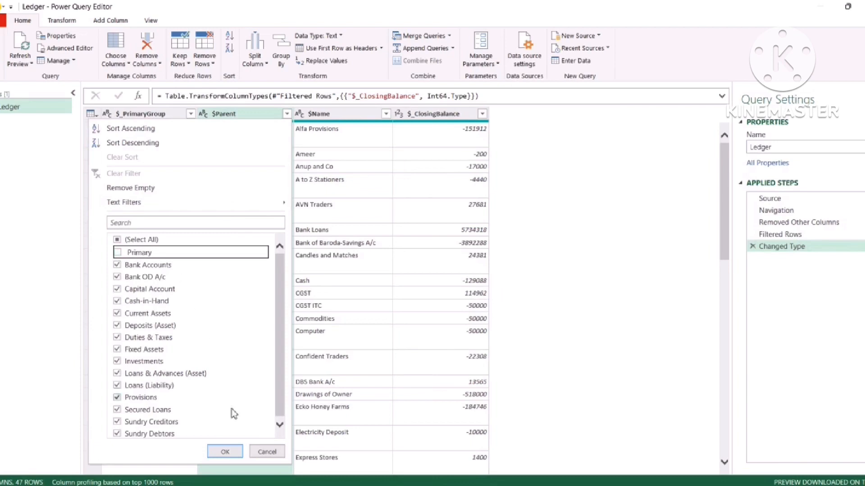
{"action": "left_click", "coordinate": [225, 451]}
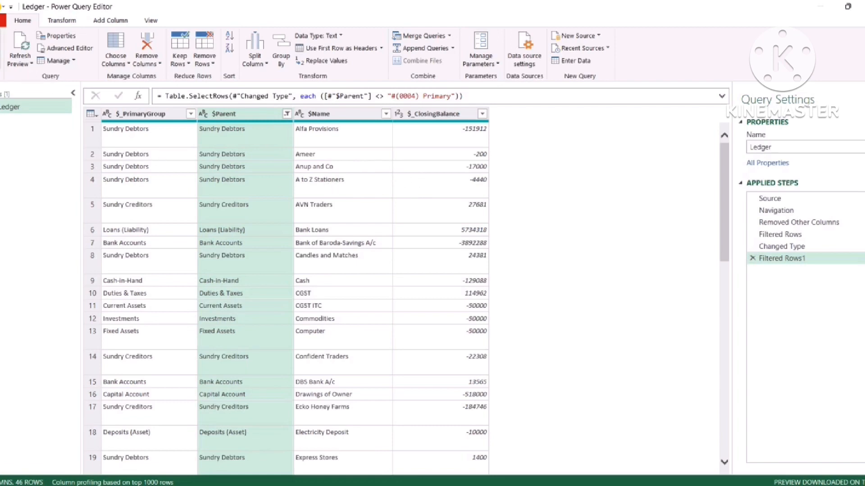
Close & Load the cleaned ledger to the sheet and check the balances in D2, D3 and D6
{"action": "left_click", "coordinate": [2, 64]}
{"action": "left_click", "coordinate": [13, 87]}
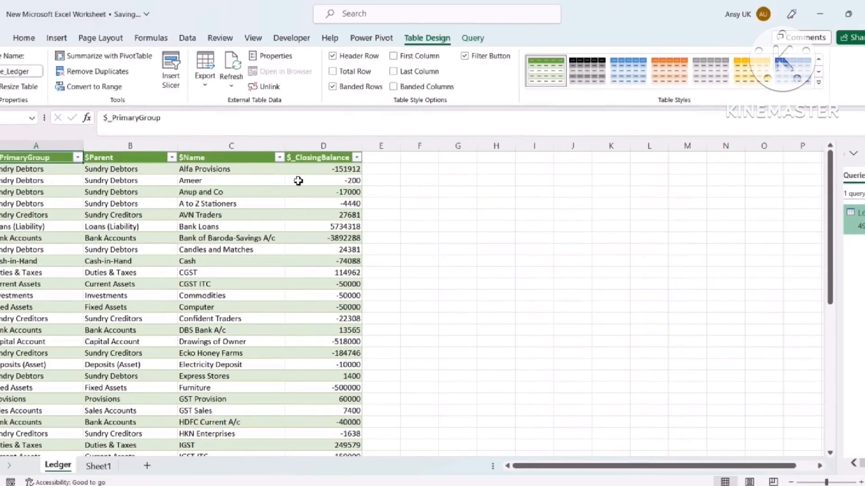
{"action": "left_click", "coordinate": [342, 172]}
{"action": "left_click", "coordinate": [342, 181]}
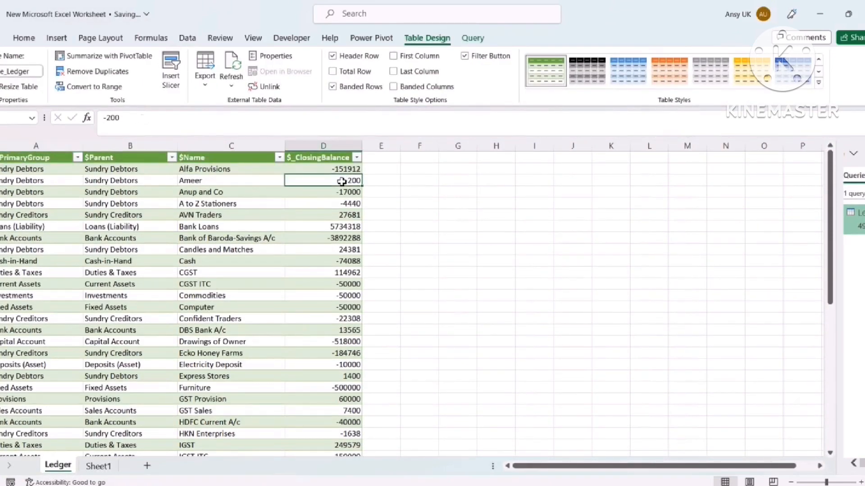
{"action": "left_click", "coordinate": [346, 216]}
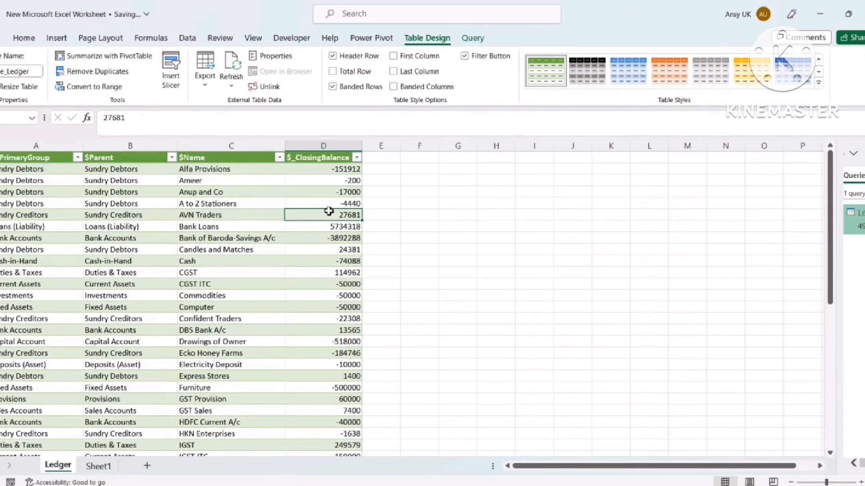
{"action": "left_click", "coordinate": [380, 160]}
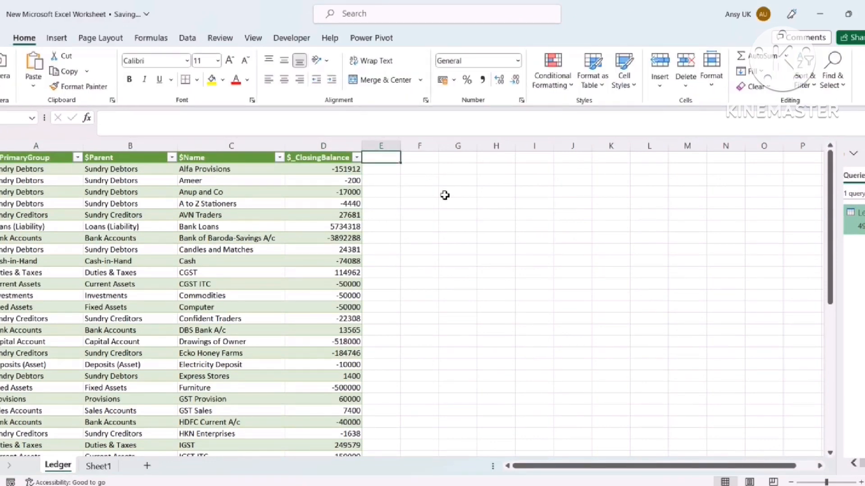
Add the headers BalanceType in E1 and Actual Balance in F1
{"action": "type", "text": "Balance"}
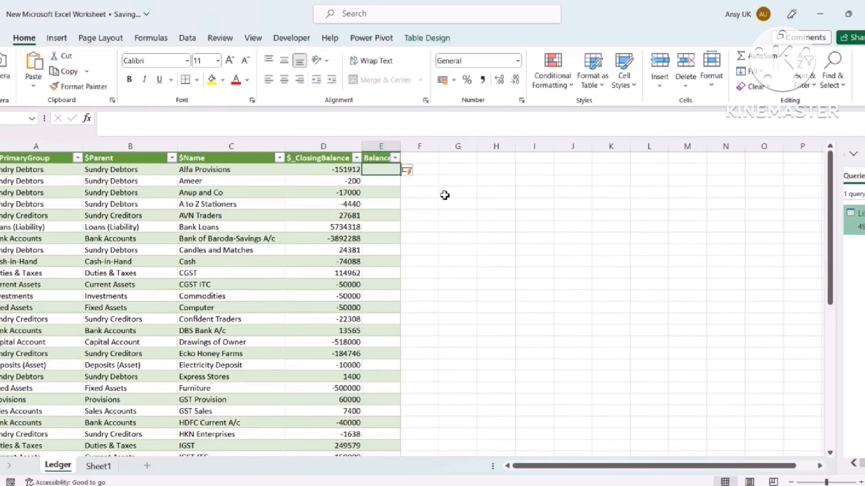
{"action": "key", "text": "Up"}
{"action": "key", "text": "Right"}
{"action": "type", "text": "Actu"}
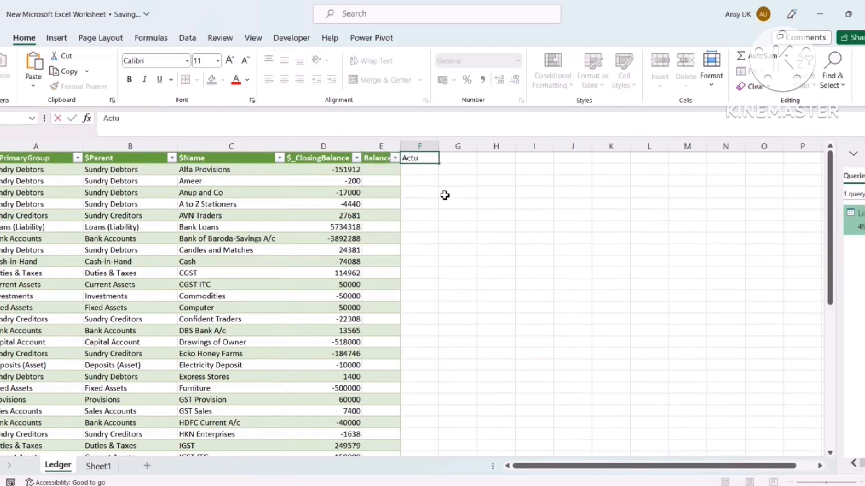
{"action": "type", "text": "al Balance"}
{"action": "key", "text": "Return"}
Enter =IF([@[$_ClosingBalance]]>0,"Cr","Dr") in E2 to fill the BalanceType column
{"action": "key", "text": "Left"}
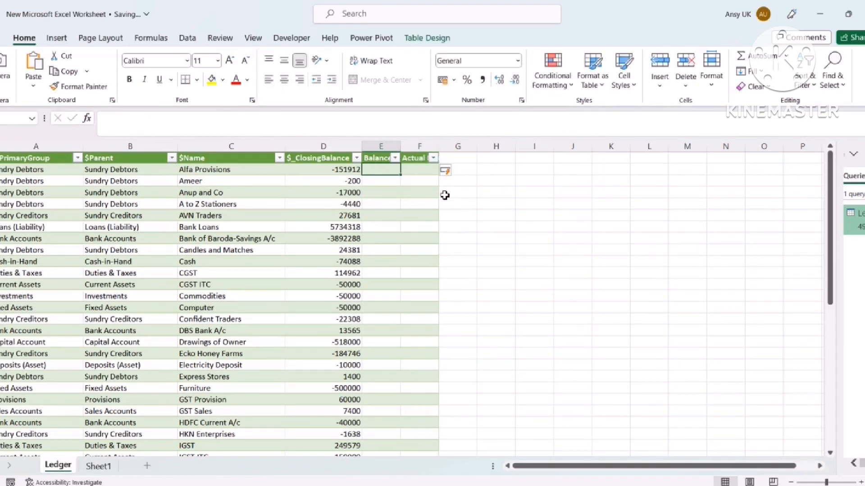
{"action": "type", "text": "=IF("}
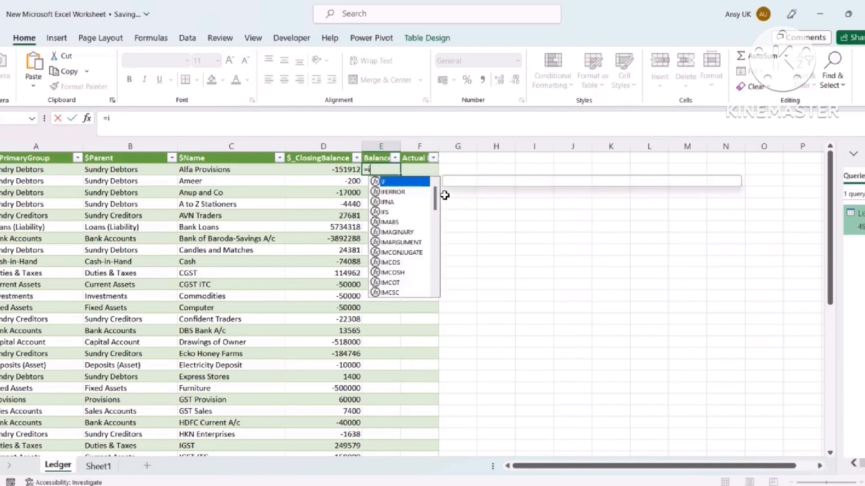
{"action": "key", "text": "Left"}
{"action": "type", "text": ">"}
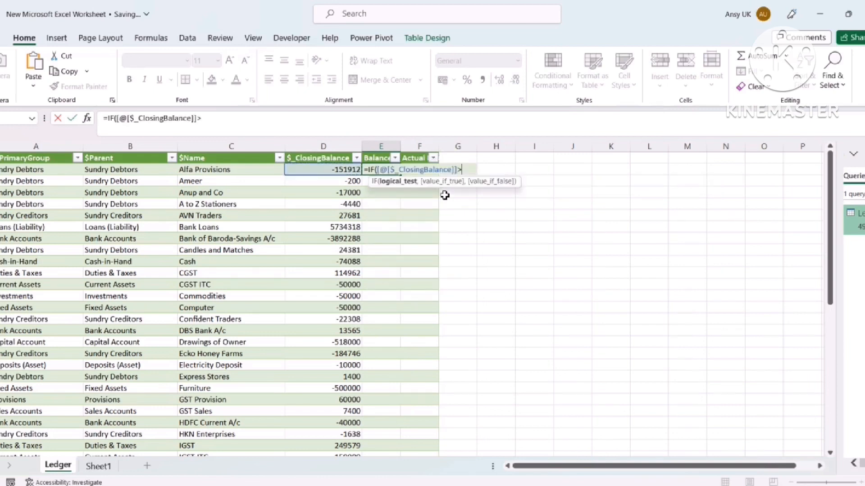
{"action": "type", "text": "0,"}
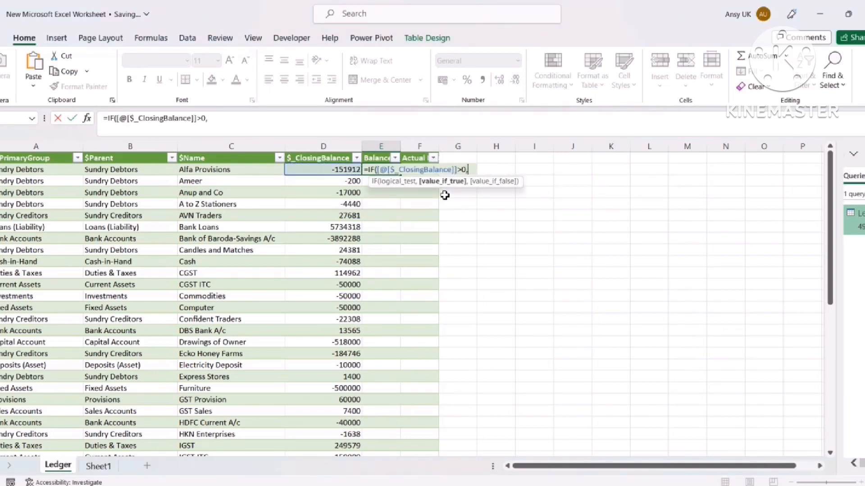
{"action": "type", "text": "\"Cr"}
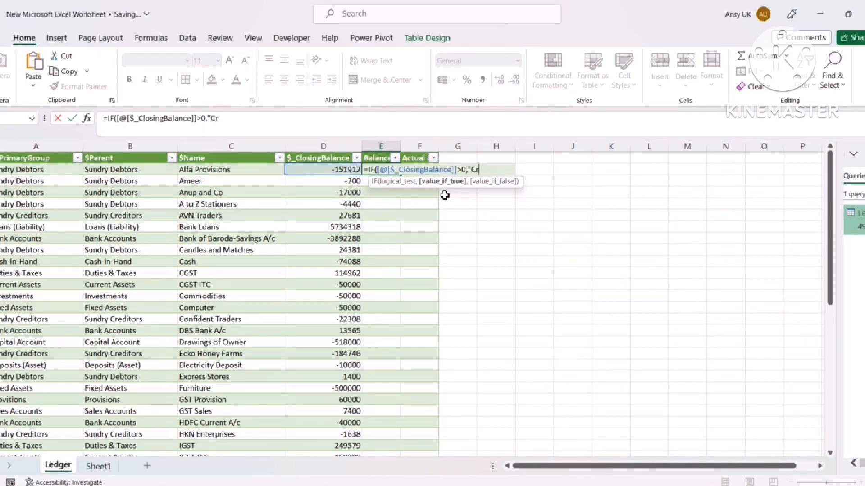
{"action": "type", "text": "\",Dr"}
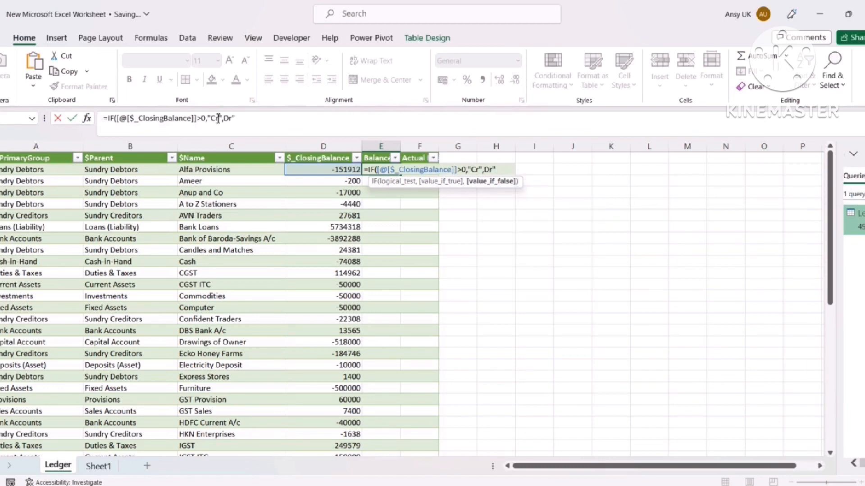
{"action": "left_click", "coordinate": [232, 126]}
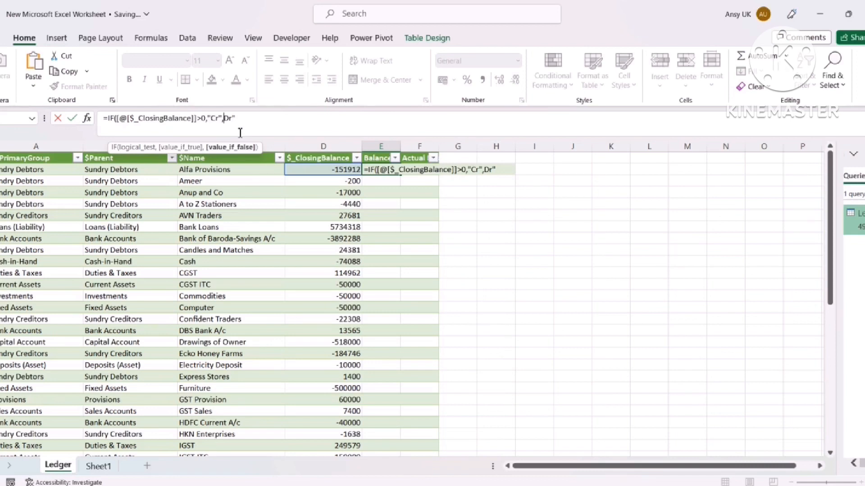
{"action": "type", "text": "\""}
{"action": "left_click", "coordinate": [262, 120]}
{"action": "type", "text": ")"}
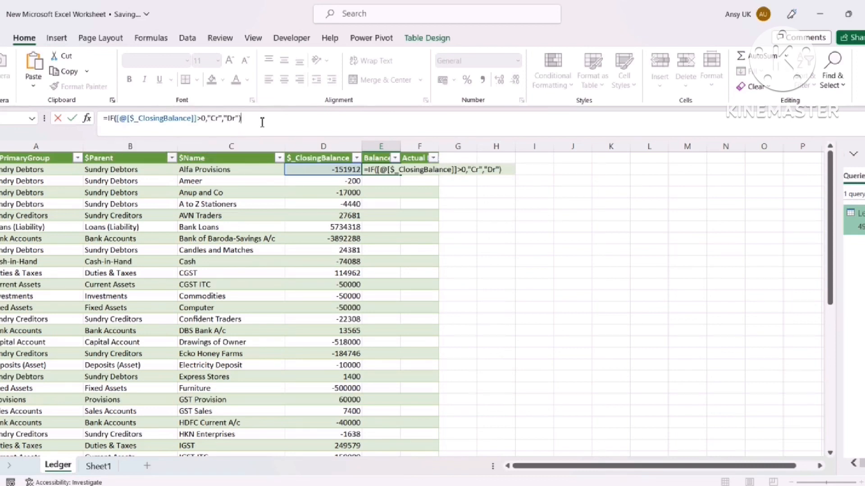
{"action": "key", "text": "Return"}
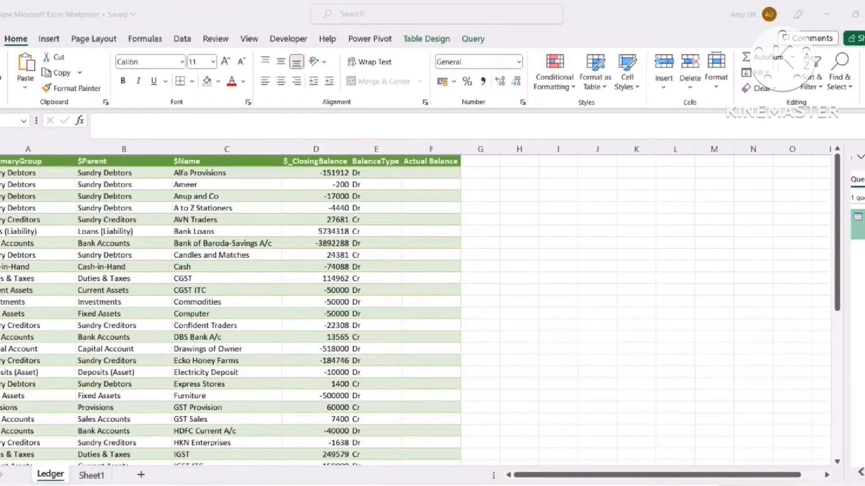
In F2, enter an IF formula that returns the closing balance, or the balance multiplied by -1 when negative
{"action": "left_click", "coordinate": [416, 174]}
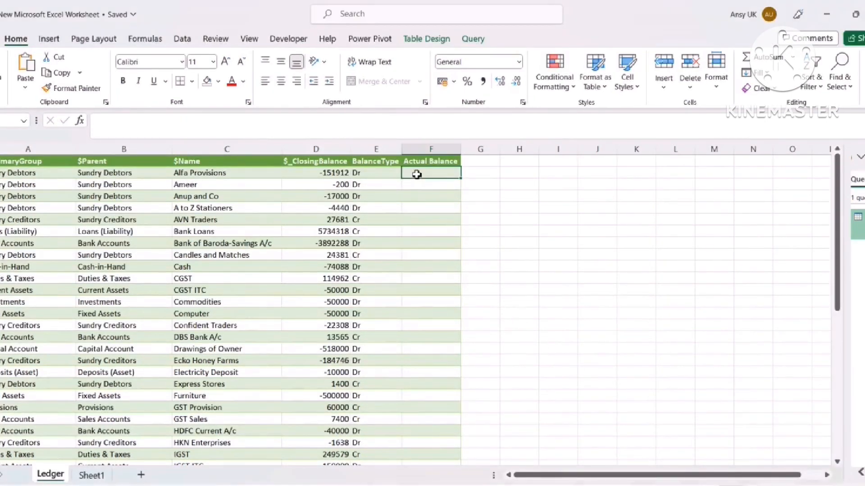
{"action": "type", "text": "=i"}
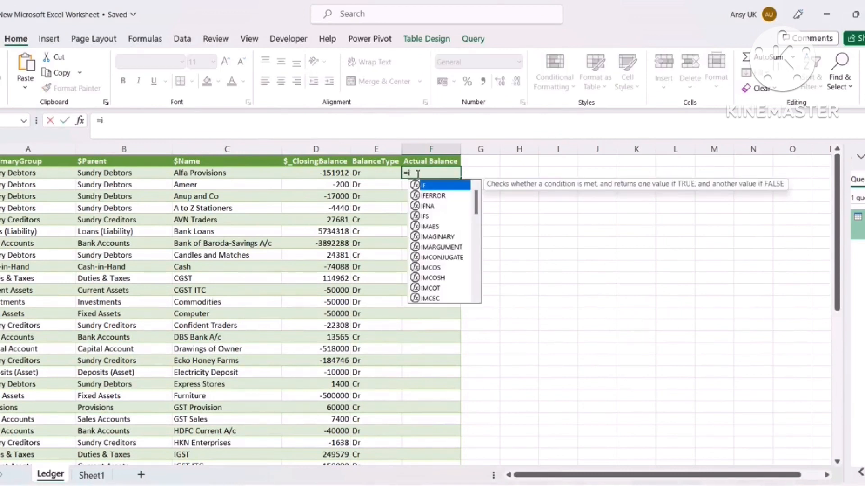
{"action": "key", "text": "Tab"}
{"action": "key", "text": "Left"}
{"action": "key", "text": "Left"}
{"action": "type", "text": ">"}
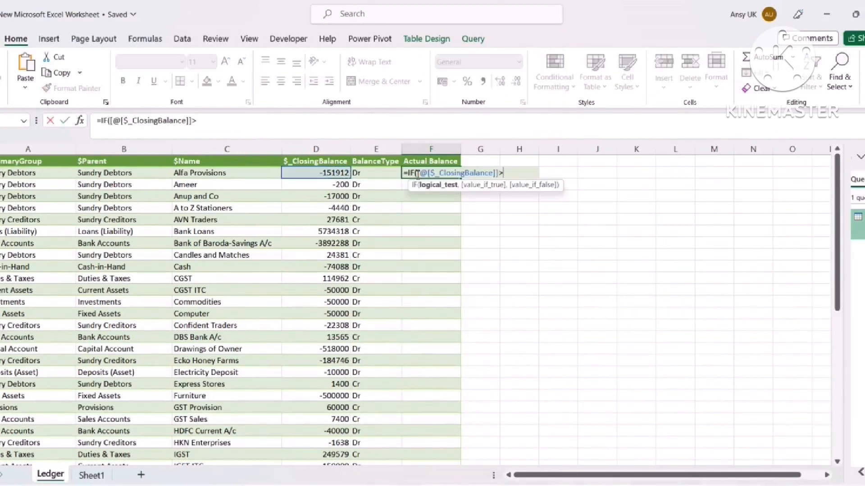
{"action": "type", "text": "0,"}
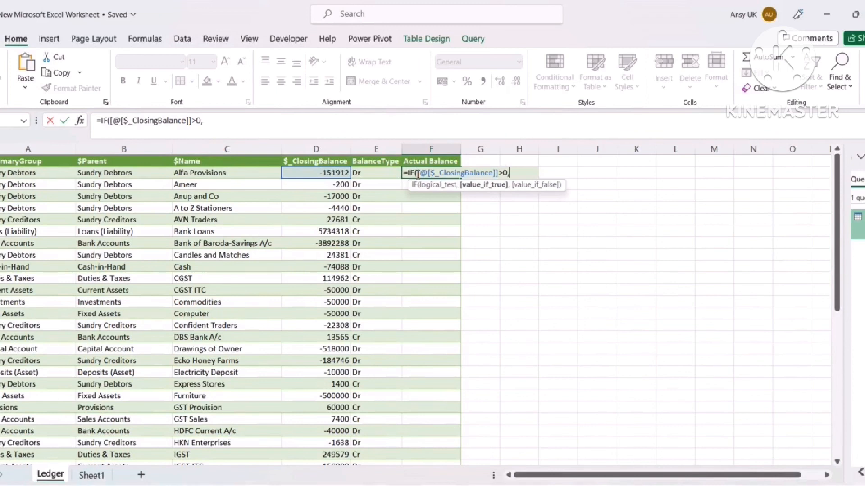
{"action": "key", "text": "Left"}
{"action": "key", "text": "Left"}
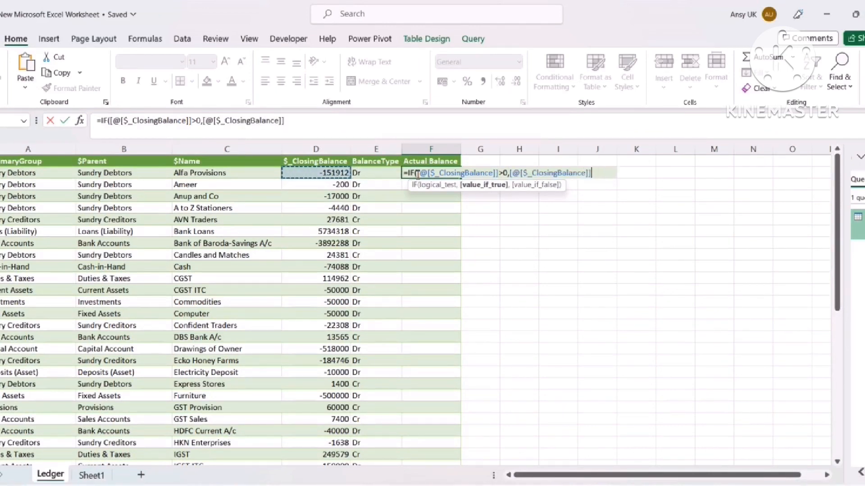
{"action": "type", "text": ","}
{"action": "key", "text": "Left"}
{"action": "key", "text": "Left"}
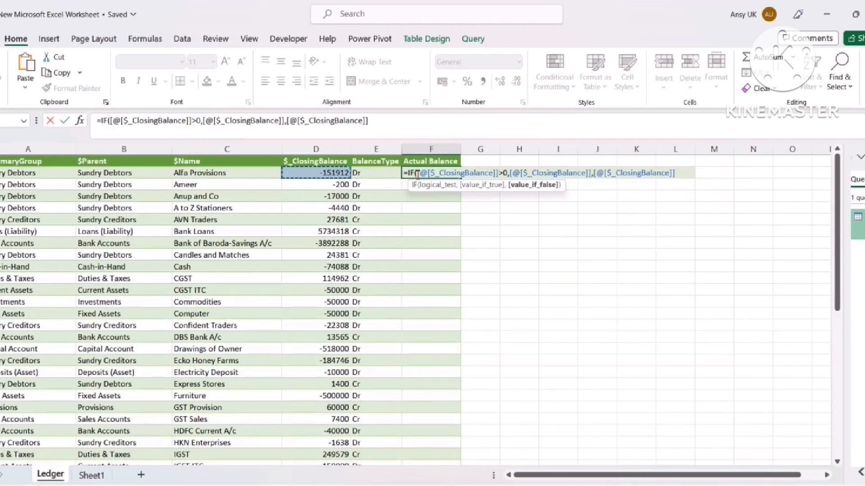
{"action": "type", "text": "*-1)"}
{"action": "key", "text": "Return"}
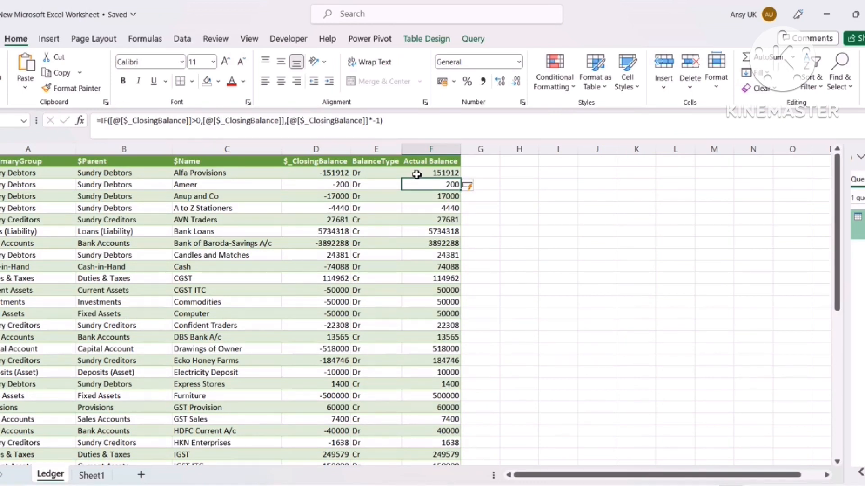
Check the results down the ledger rows, then return to TallyPrime
{"action": "key", "text": "Left"}
{"action": "key", "text": "Left"}
{"action": "key", "text": "Left"}
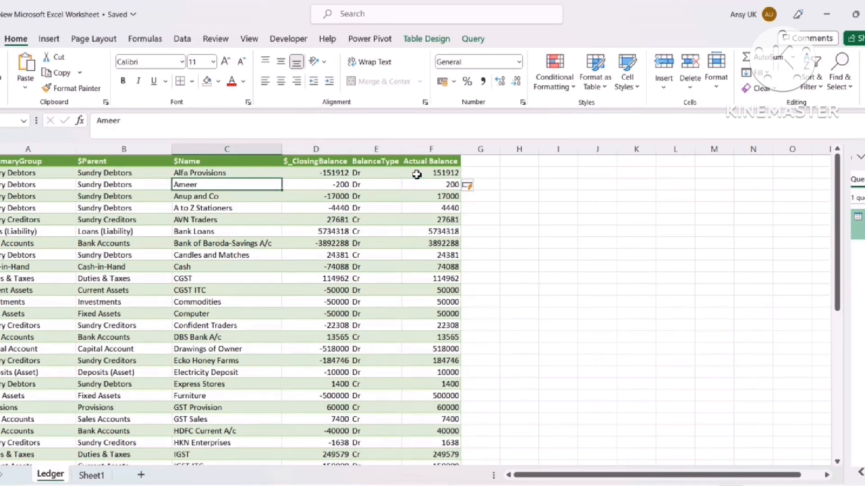
{"action": "key", "text": "Down"}
{"action": "key", "text": "Down"}
{"action": "key", "text": "Down"}
{"action": "key", "text": "Down"}
{"action": "key", "text": "Down"}
{"action": "key", "text": "Down"}
{"action": "key", "text": "Down"}
{"action": "key", "text": "Down"}
{"action": "key", "text": "Down"}
{"action": "key", "text": "Down"}
{"action": "key", "text": "Down"}
{"action": "key", "text": "Down"}
{"action": "key", "text": "Down"}
{"action": "key", "text": "Down"}
{"action": "key", "text": "Down"}
{"action": "key", "text": "Down"}
{"action": "key", "text": "Down"}
{"action": "key", "text": "Down"}
{"action": "key", "text": "Down"}
{"action": "key", "text": "Down"}
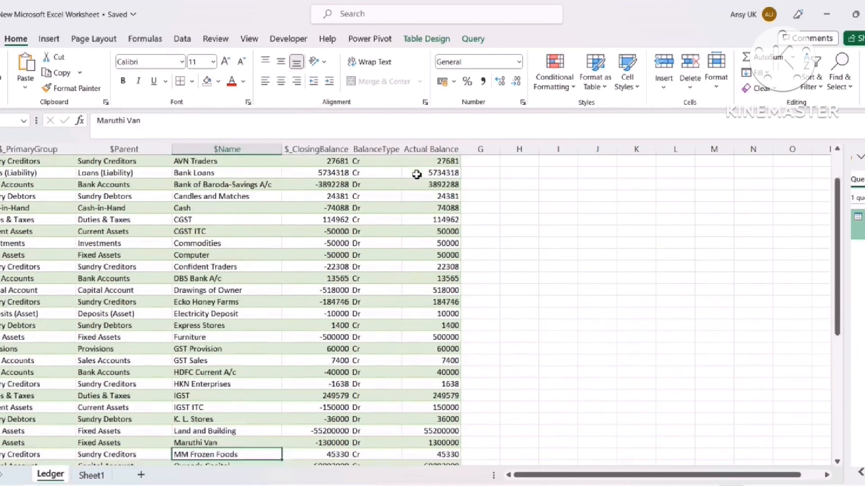
{"action": "key", "text": "Down"}
{"action": "key", "text": "Down"}
{"action": "key", "text": "Down"}
{"action": "key", "text": "Down"}
{"action": "key", "text": "Down"}
{"action": "key", "text": "Down"}
{"action": "key", "text": "Down"}
{"action": "key", "text": "Down"}
{"action": "key", "text": "Down"}
{"action": "key", "text": "Down"}
{"action": "key", "text": "Down"}
{"action": "key", "text": "Down"}
{"action": "key", "text": "Down"}
{"action": "key", "text": "Down"}
{"action": "key", "text": "Down"}
{"action": "key", "text": "Down"}
{"action": "key", "text": "Down"}
{"action": "key", "text": "Down"}
{"action": "key", "text": "Down"}
{"action": "key", "text": "Down"}
{"action": "key", "text": "Up"}
{"action": "key", "text": "Up"}
{"action": "key", "text": "Up"}
{"action": "key", "text": "Up"}
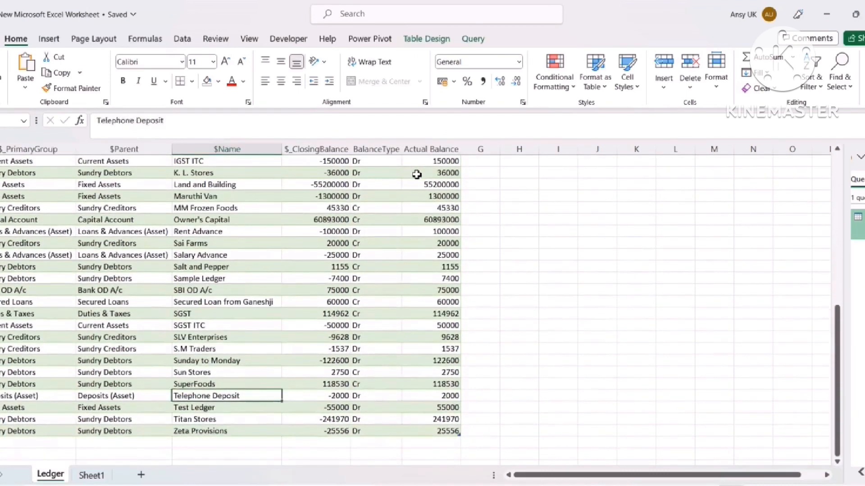
{"action": "key", "text": "Up"}
{"action": "key", "text": "Up"}
{"action": "key", "text": "Up"}
{"action": "key", "text": "Up"}
{"action": "key", "text": "Up"}
{"action": "key", "text": "Up"}
{"action": "key", "text": "Up"}
{"action": "key", "text": "Up"}
{"action": "key", "text": "Up"}
{"action": "key", "text": "Up"}
{"action": "key", "text": "Up"}
{"action": "key", "text": "Up"}
{"action": "key", "text": "Up"}
{"action": "key", "text": "Up"}
{"action": "key", "text": "Up"}
{"action": "key", "text": "Up"}
{"action": "key", "text": "Up"}
{"action": "key", "text": "Up"}
{"action": "key", "text": "Up"}
{"action": "key", "text": "Up"}
{"action": "key", "text": "Down"}
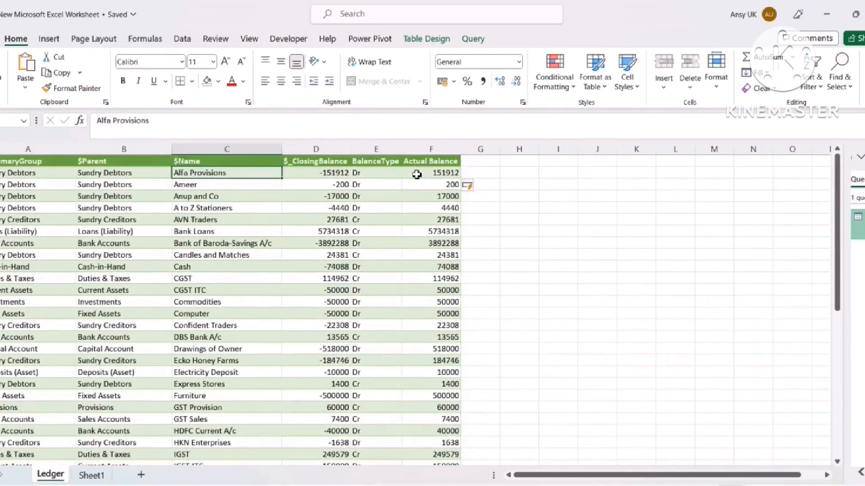
{"action": "key", "text": "alt+Tab"}
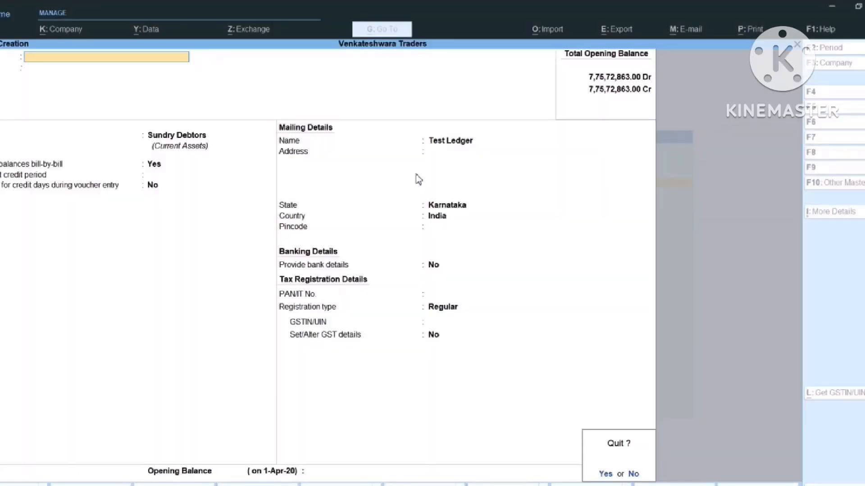
Create and save the ledger 'Xyz Company (Test)' under Sundry Debtors
{"action": "type", "text": "n"}
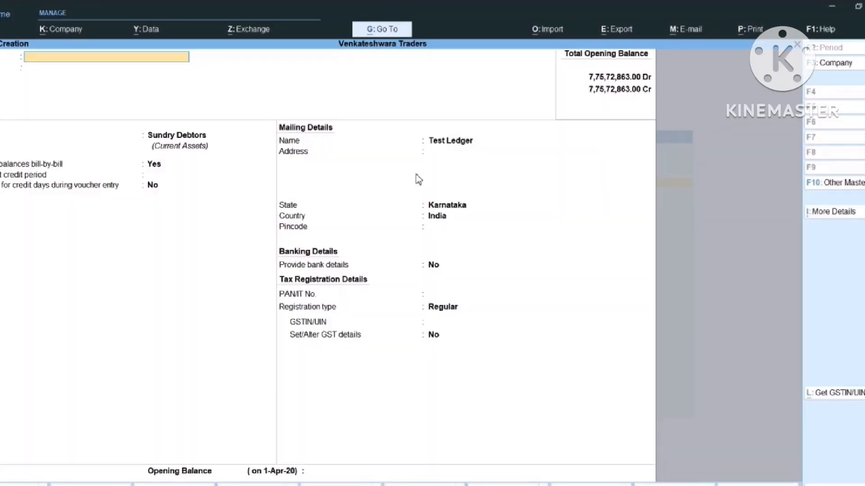
{"action": "type", "text": "X"}
{"action": "type", "text": "y"}
{"action": "type", "text": "z"}
{"action": "type", "text": " compa"}
{"action": "type", "text": "ny"}
{"action": "type", "text": " New"}
{"action": "key", "text": "BackSpace"}
{"action": "key", "text": "BackSpace"}
{"action": "key", "text": "BackSpace"}
{"action": "key", "text": "BackSpace"}
{"action": "type", "text": "(Test"}
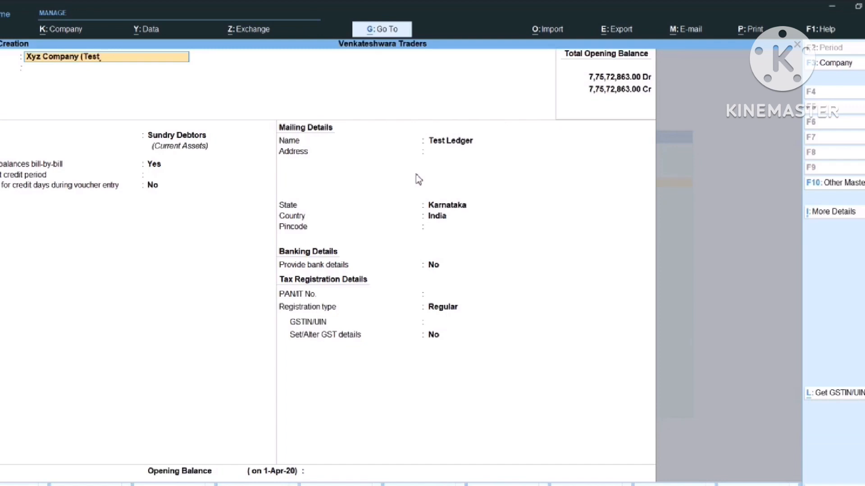
{"action": "key", "text": "Return"}
{"action": "key", "text": "Return"}
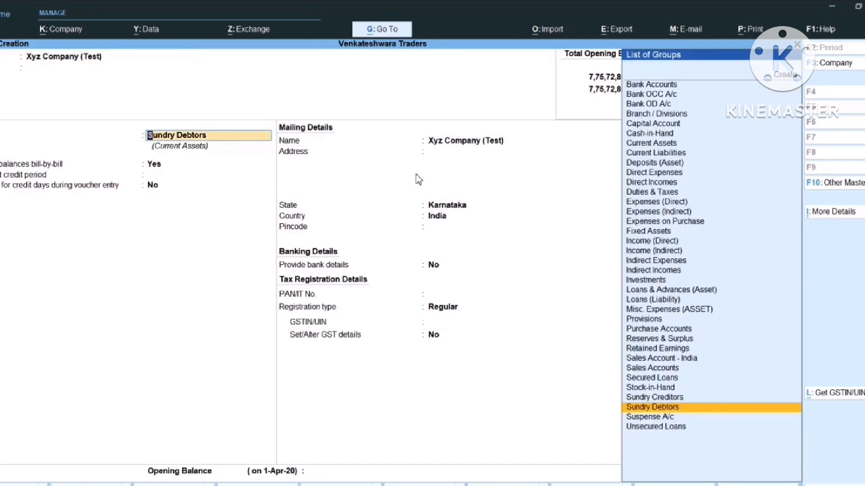
{"action": "key", "text": "Return"}
{"action": "key", "text": "Return"}
{"action": "key", "text": "Return"}
{"action": "key", "text": "Return"}
{"action": "key", "text": "Return"}
{"action": "key", "text": "Return"}
{"action": "key", "text": "Return"}
{"action": "key", "text": "Return"}
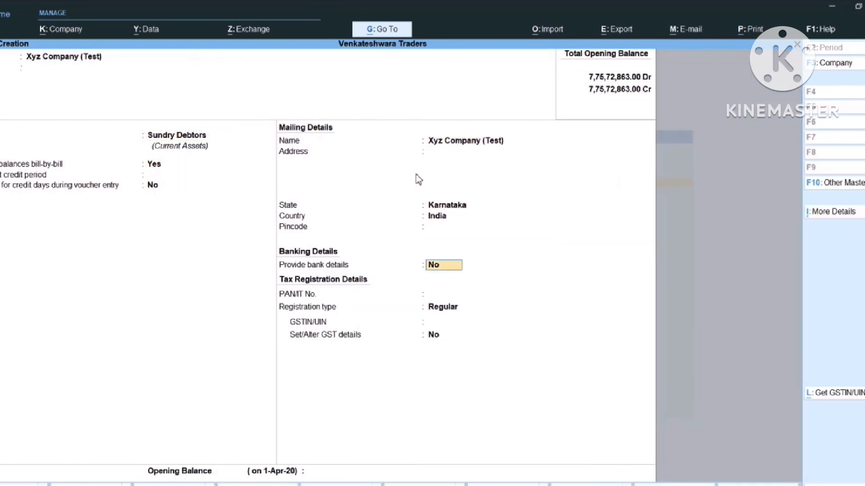
{"action": "key", "text": "Return"}
{"action": "key", "text": "Return"}
{"action": "key", "text": "Return"}
{"action": "key", "text": "Return"}
{"action": "key", "text": "Return"}
{"action": "key", "text": "Return"}
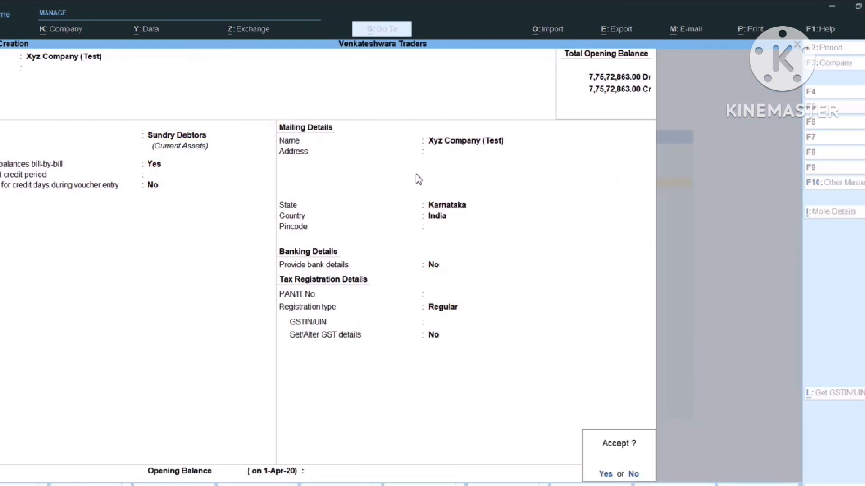
{"action": "key", "text": "Return"}
{"action": "key", "text": "Escape"}
{"action": "key", "text": "Escape"}
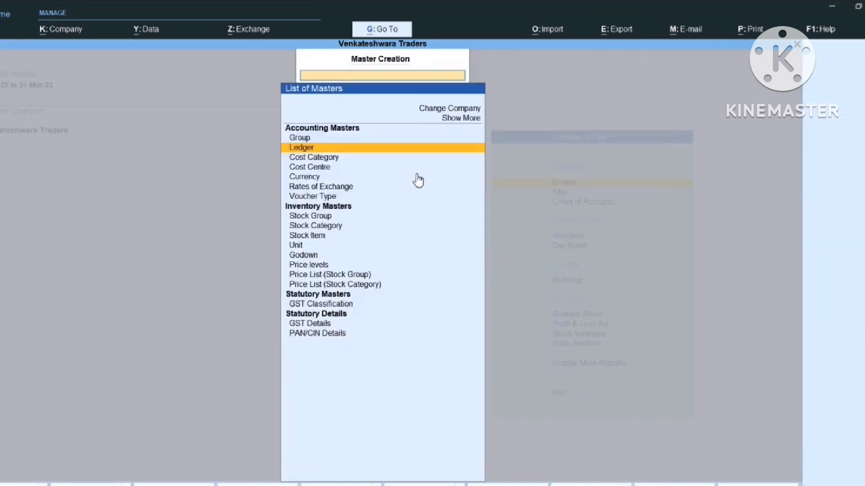
Start a sales voucher for party Xyz Company (Test) with the GST Sales ledger
{"action": "key", "text": "Down"}
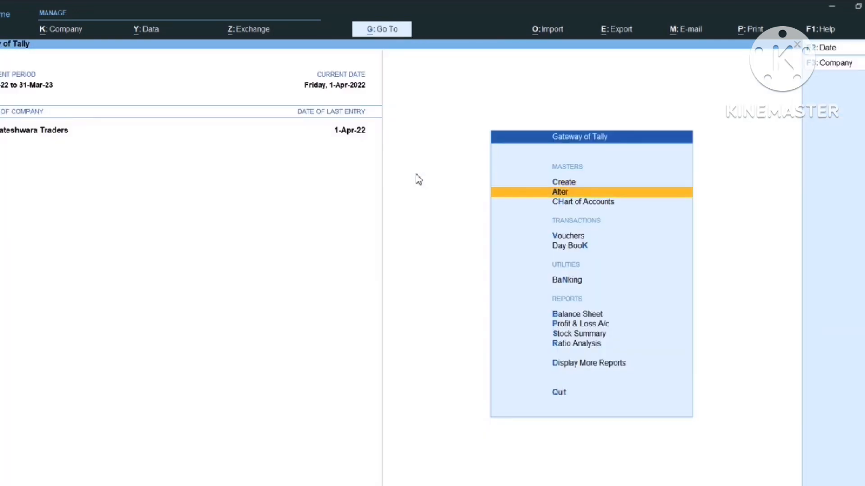
{"action": "key", "text": "Down"}
{"action": "key", "text": "Down"}
{"action": "key", "text": "Down"}
{"action": "key", "text": "Up"}
{"action": "key", "text": "Return"}
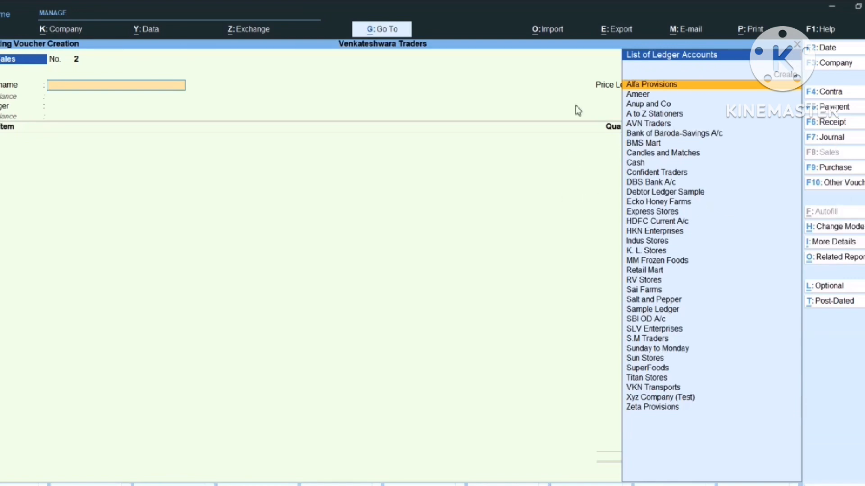
{"action": "type", "text": "X"}
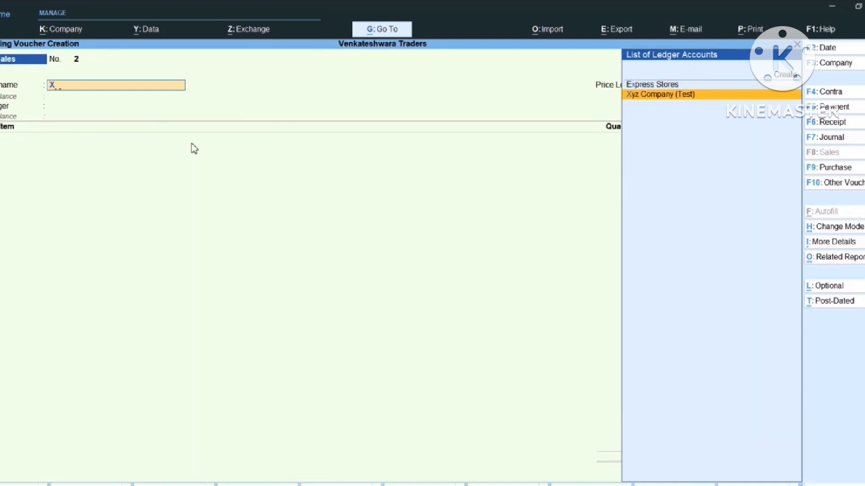
{"action": "type", "text": "y"}
{"action": "key", "text": "Return"}
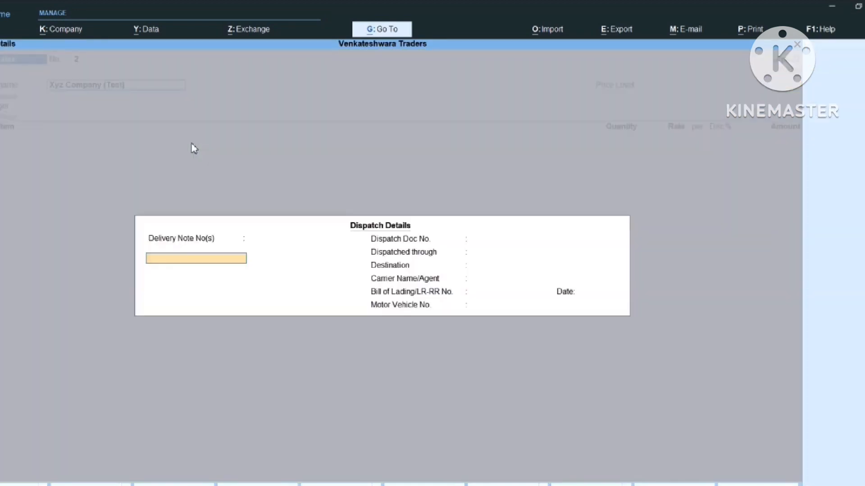
{"action": "key", "text": "Return"}
{"action": "key", "text": "Return"}
{"action": "key", "text": "Return"}
{"action": "key", "text": "Return"}
{"action": "key", "text": "Return"}
{"action": "key", "text": "Return"}
{"action": "key", "text": "Return"}
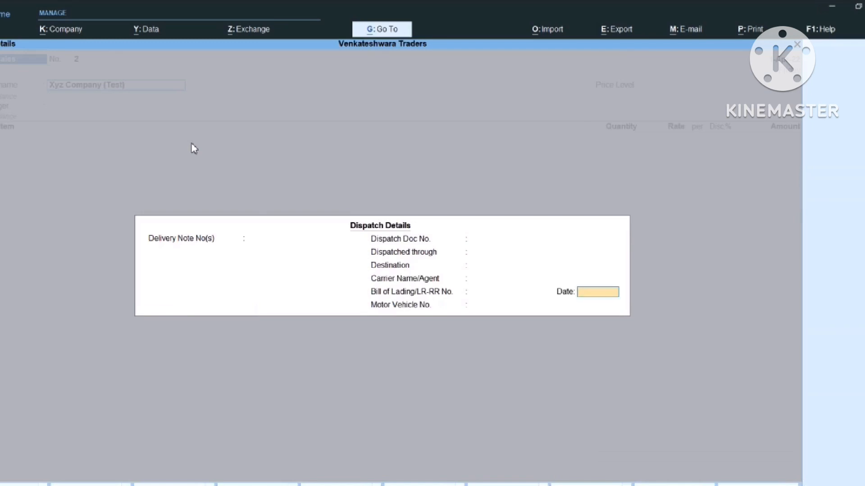
{"action": "key", "text": "Return"}
{"action": "key", "text": "Return"}
{"action": "key", "text": "Return"}
{"action": "key", "text": "Return"}
{"action": "key", "text": "Return"}
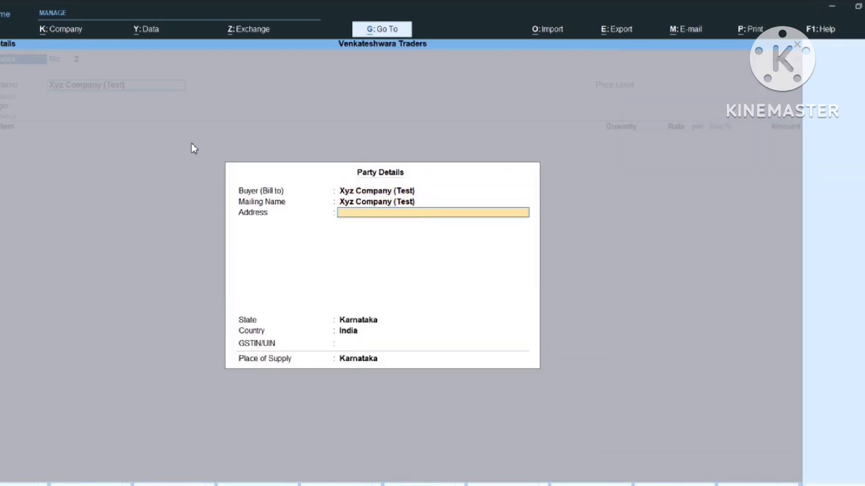
{"action": "key", "text": "Return"}
{"action": "key", "text": "Return"}
{"action": "key", "text": "Return"}
{"action": "key", "text": "Return"}
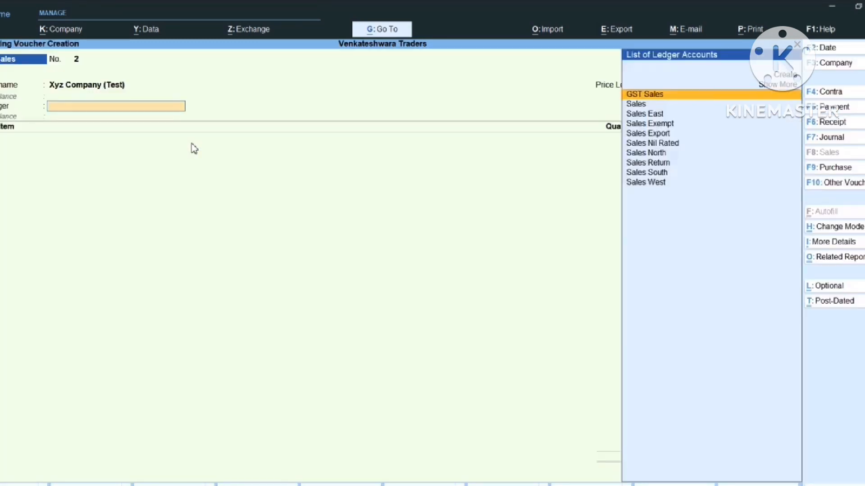
Add 10,000 pieces of Cabbury's Dairy Milk from HSR Godown at a rate of 55
{"action": "type", "text": "ca"}
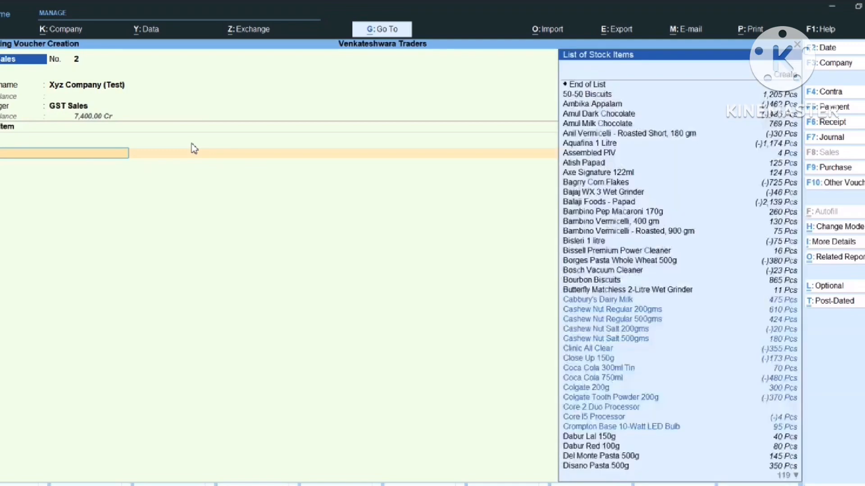
{"action": "key", "text": "Down"}
{"action": "key", "text": "Return"}
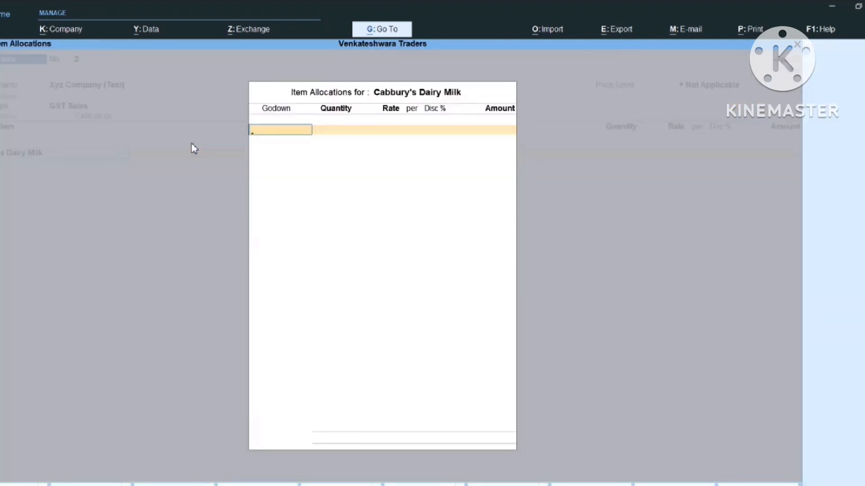
{"action": "type", "text": "H"}
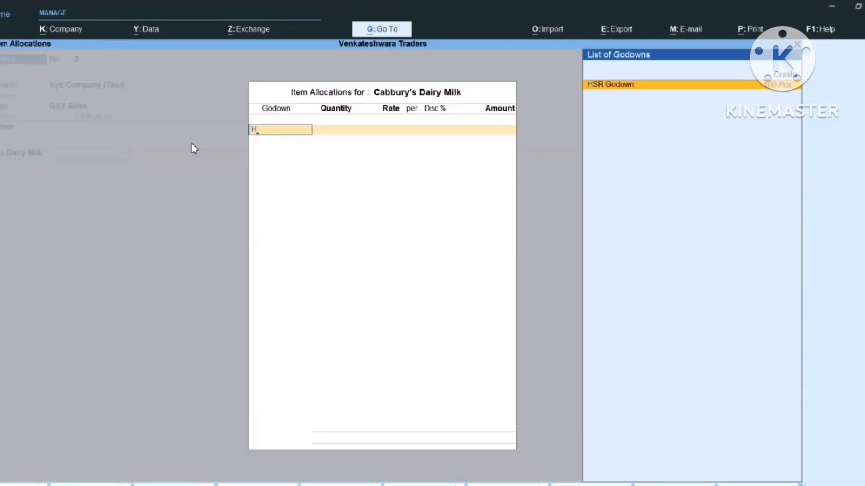
{"action": "key", "text": "Return"}
{"action": "type", "text": "1"}
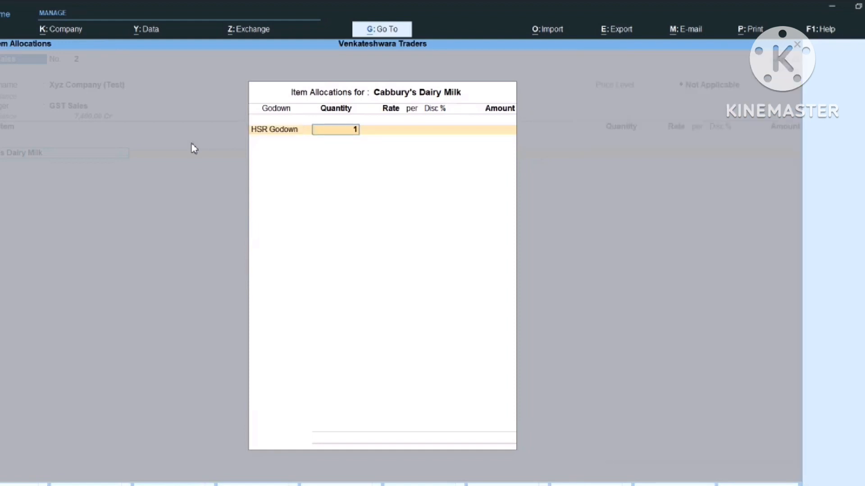
{"action": "type", "text": "0000"}
{"action": "key", "text": "Return"}
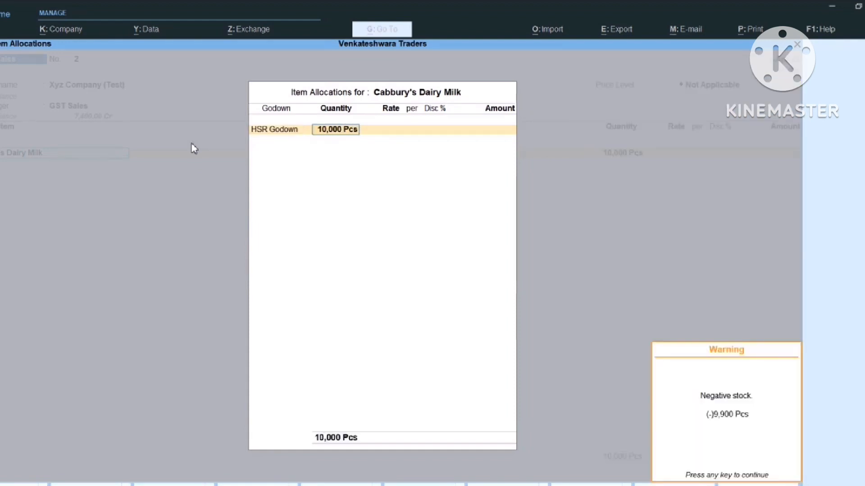
{"action": "key", "text": "Return"}
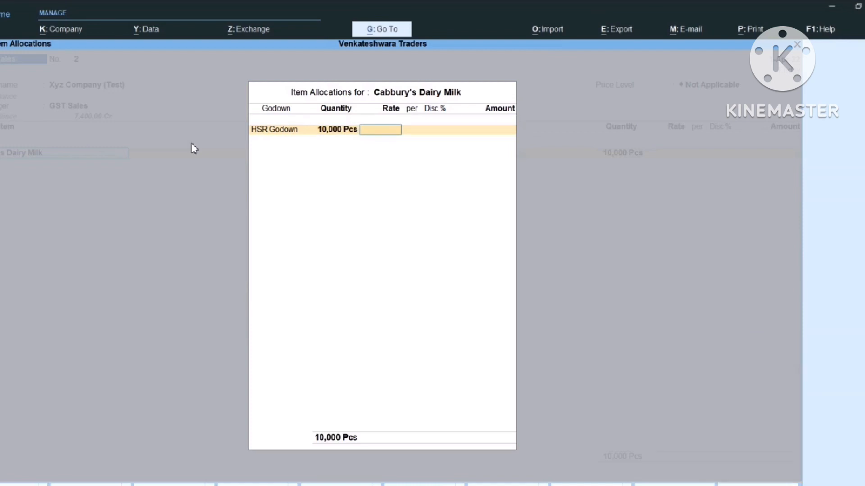
{"action": "type", "text": "55"}
{"action": "key", "text": "Return"}
{"action": "key", "text": "Return"}
{"action": "key", "text": "Return"}
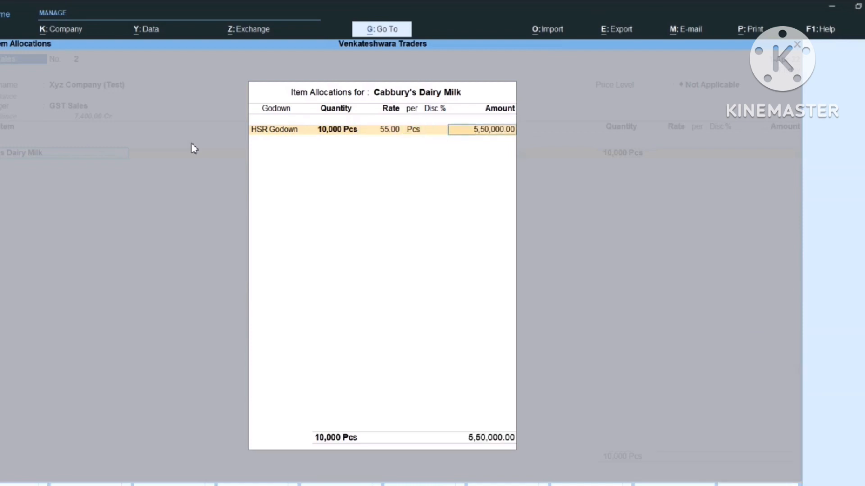
{"action": "key", "text": "Return"}
{"action": "key", "text": "Return"}
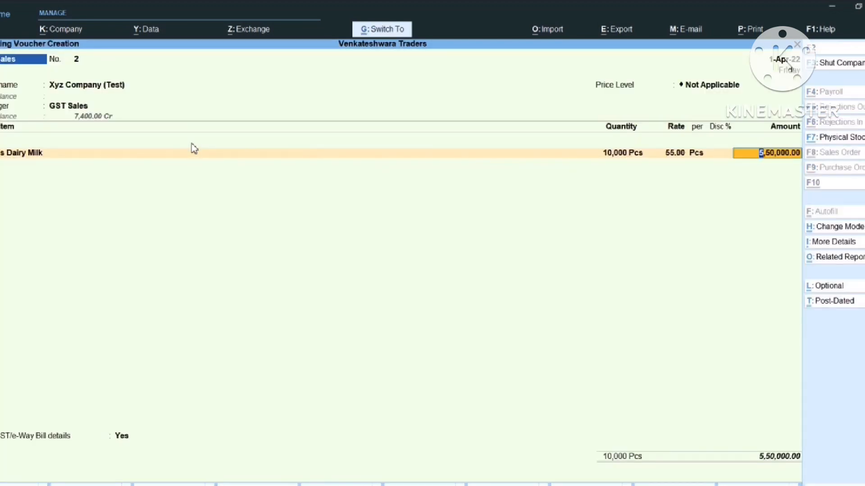
Save the sales voucher, declining the e-Way Bill details
{"action": "key", "text": "ctrl+a"}
{"action": "key", "text": "Return"}
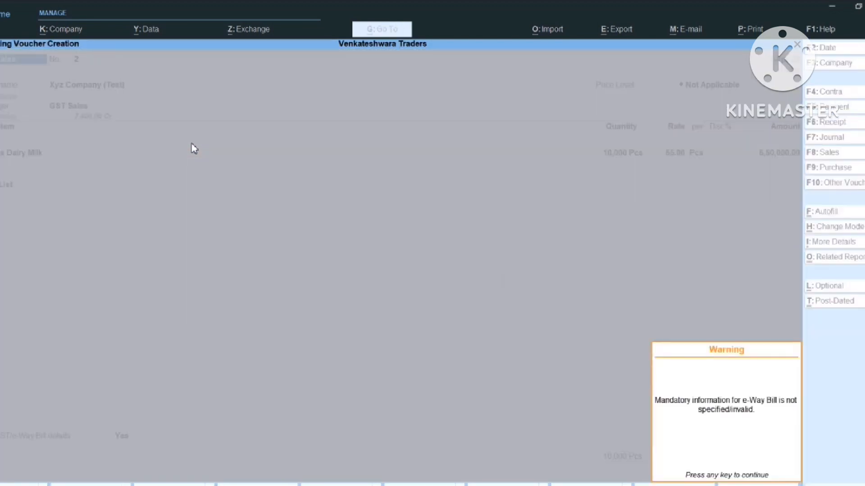
{"action": "key", "text": "Return"}
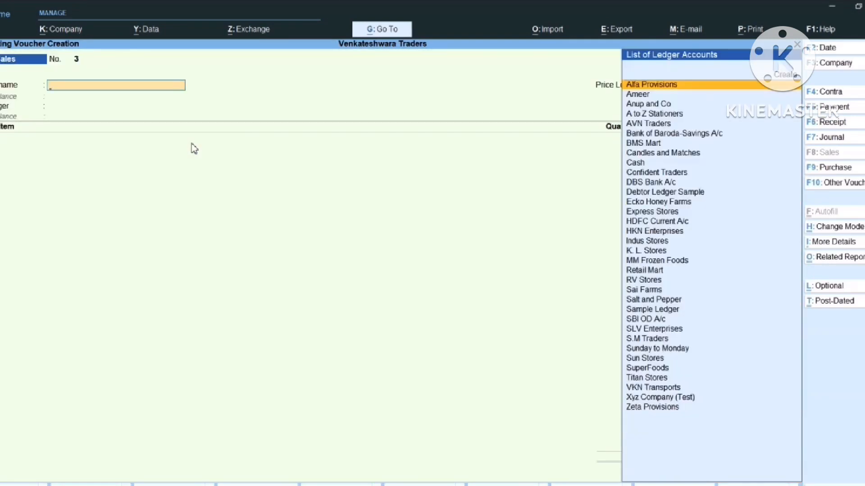
{"action": "key", "text": "Escape"}
{"action": "key", "text": "Escape"}
{"action": "key", "text": "Escape"}
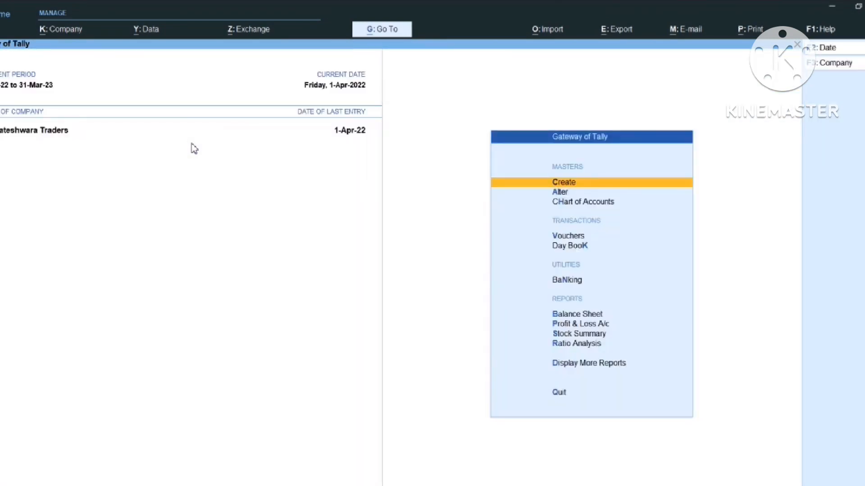
View the Xyz Company (Test) and GST Sales ledger vouchers, then return to Excel
{"action": "type", "text": "dalXy"}
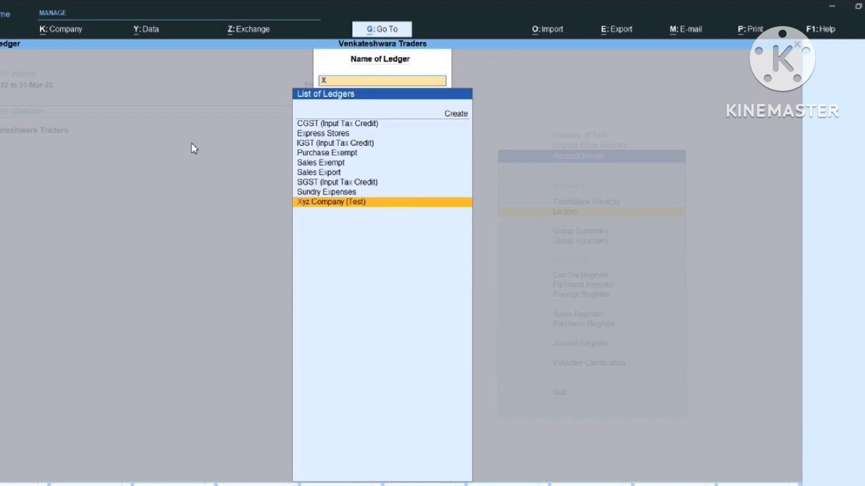
{"action": "key", "text": "Return"}
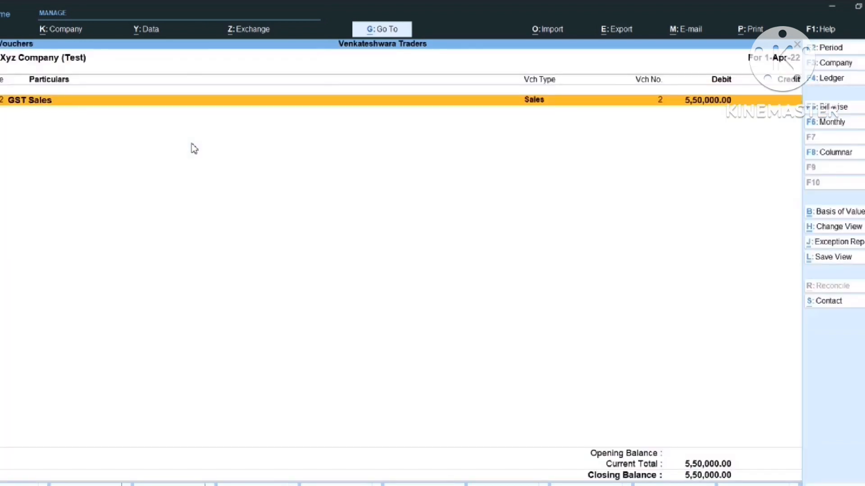
{"action": "key", "text": "Escape"}
{"action": "type", "text": "Gst S"}
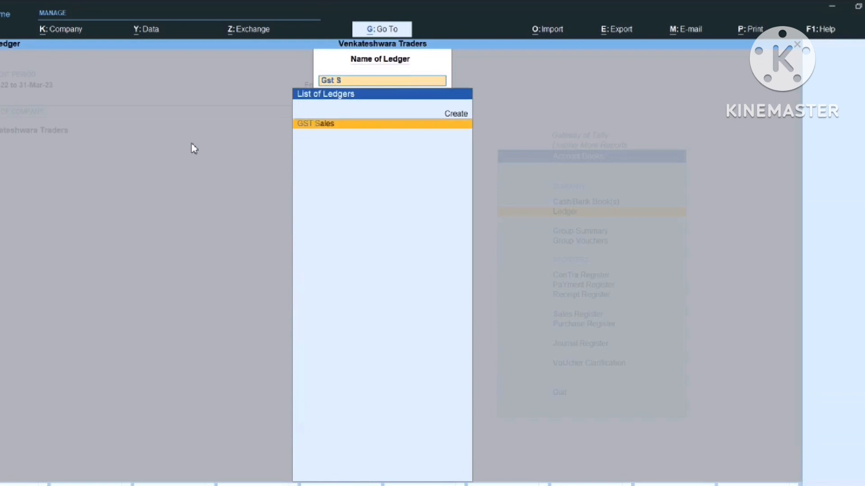
{"action": "key", "text": "Return"}
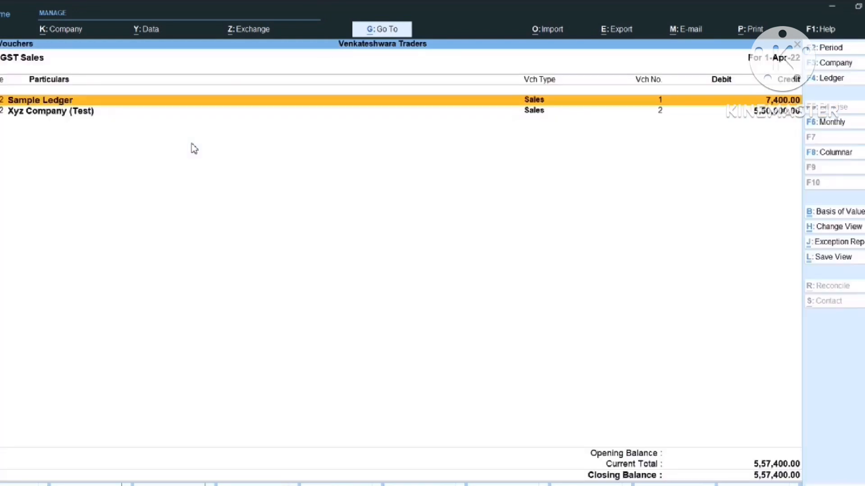
{"action": "key", "text": "alt+Tab"}
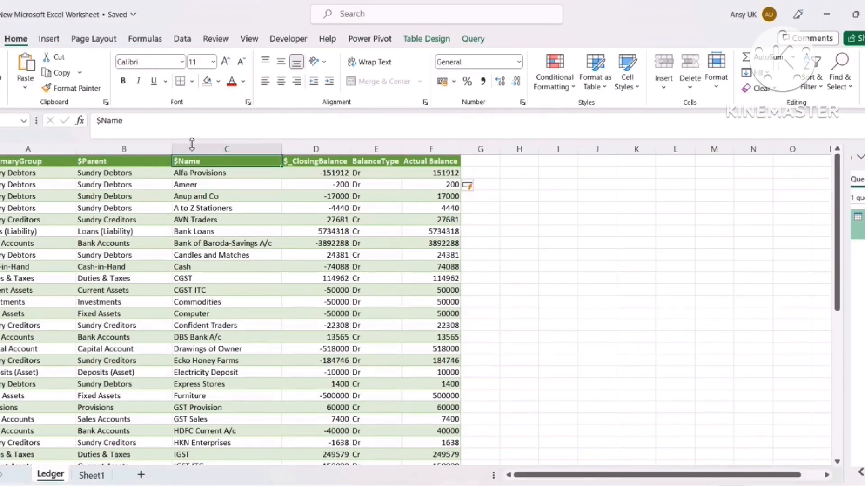
Add table filters and filter $Name to GST Sales, showing its 7400 balance
{"action": "key", "text": "ctrl+shift+l"}
{"action": "key", "text": "alt+Down"}
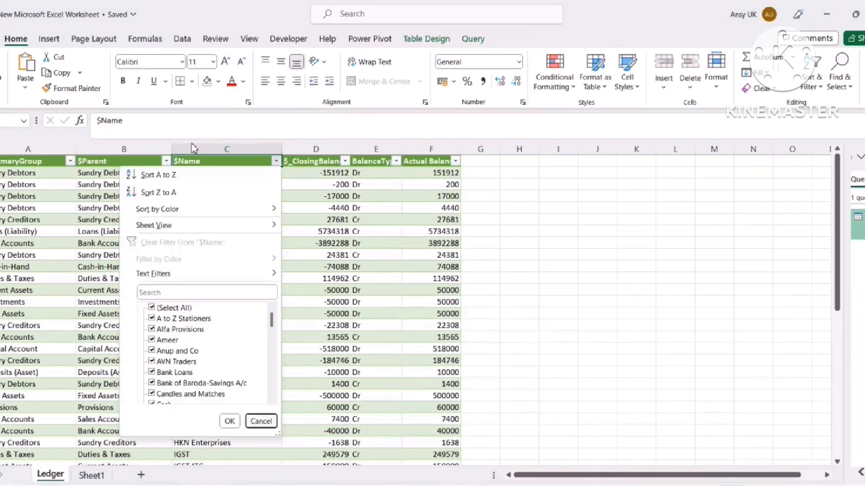
{"action": "type", "text": "XYZ"}
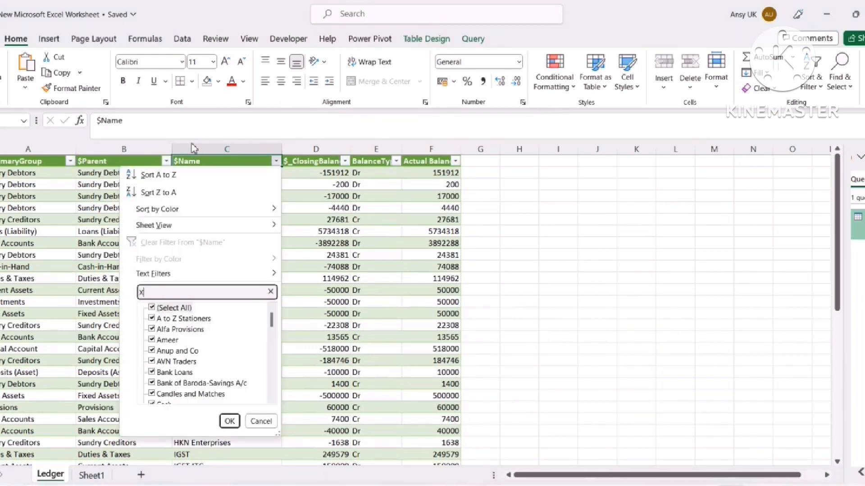
{"action": "key", "text": "BackSpace"}
{"action": "key", "text": "BackSpace"}
{"action": "key", "text": "BackSpace"}
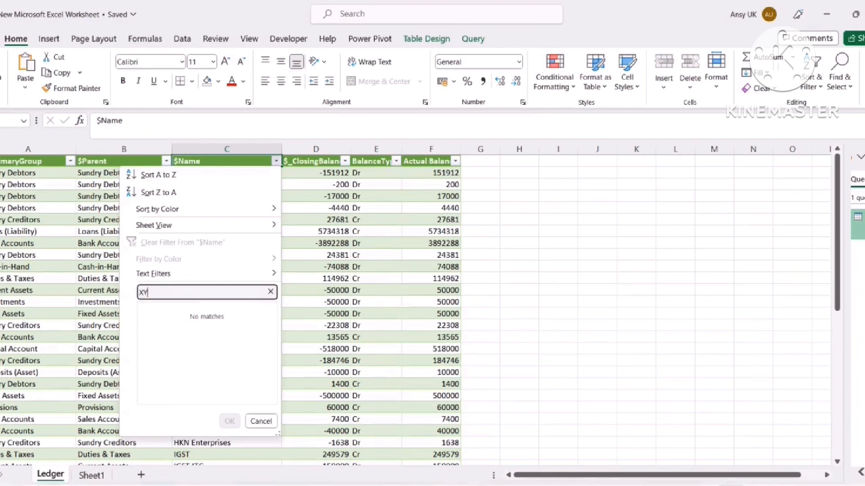
{"action": "type", "text": "GST"}
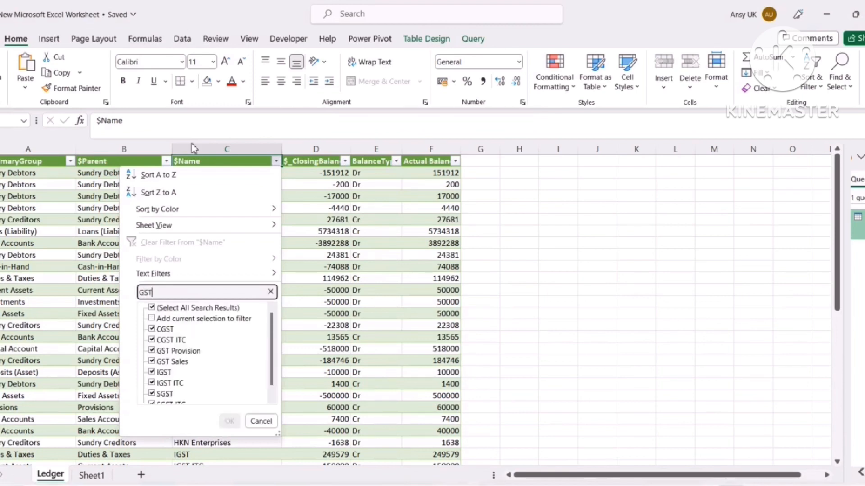
{"action": "type", "text": " S"}
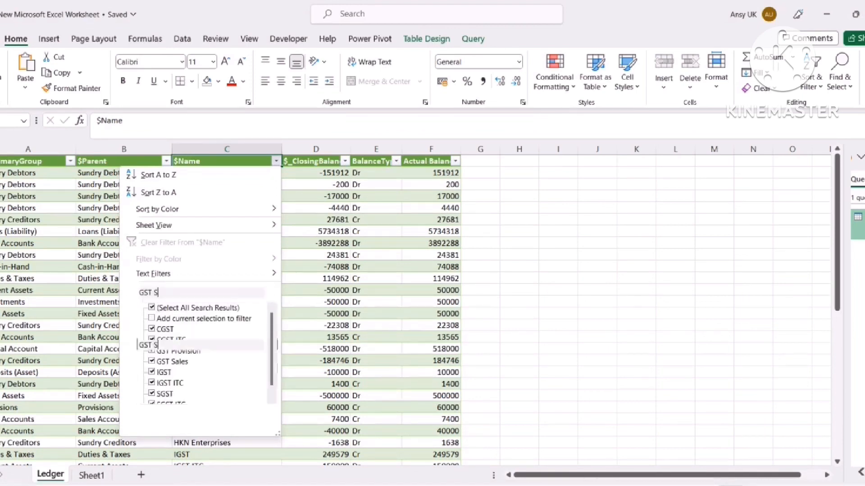
{"action": "key", "text": "Return"}
{"action": "key", "text": "Down"}
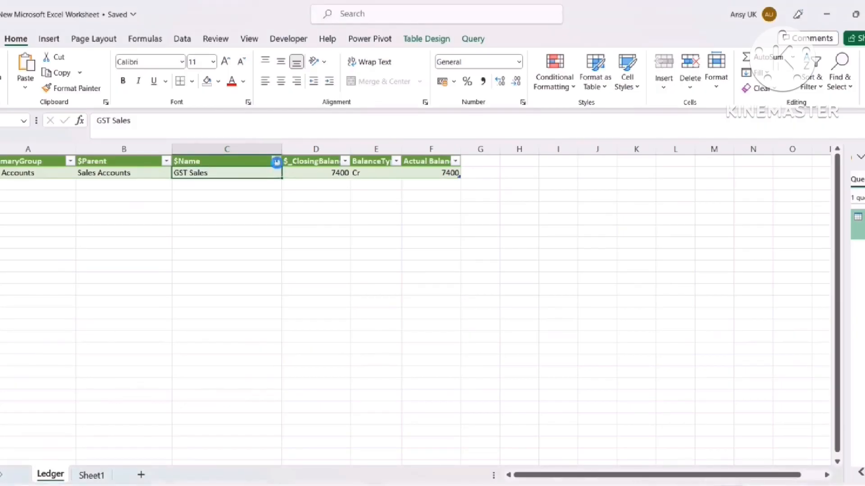
Clear the $Name filter so every ledger shows again
{"action": "left_click", "coordinate": [276, 162]}
{"action": "left_click", "coordinate": [152, 308]}
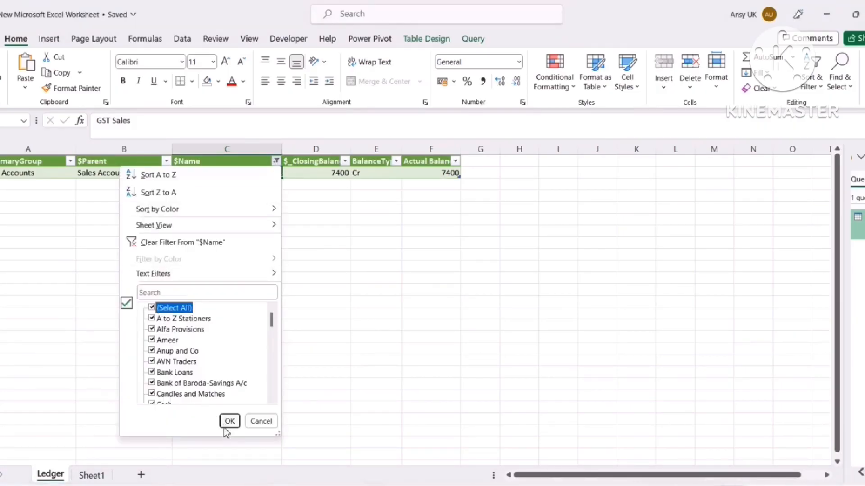
{"action": "left_click", "coordinate": [230, 422]}
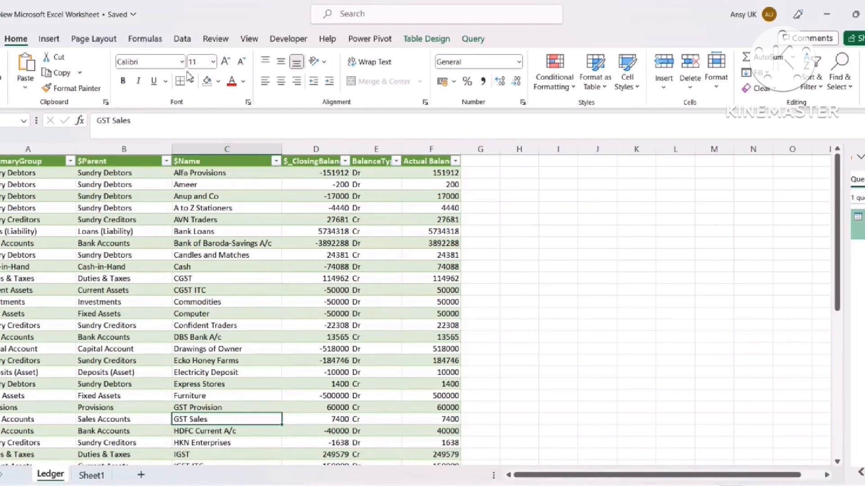
{"action": "left_click", "coordinate": [185, 39]}
Refresh all data from TallyPrime so GST Sales reads 557400
{"action": "left_click", "coordinate": [191, 83]}
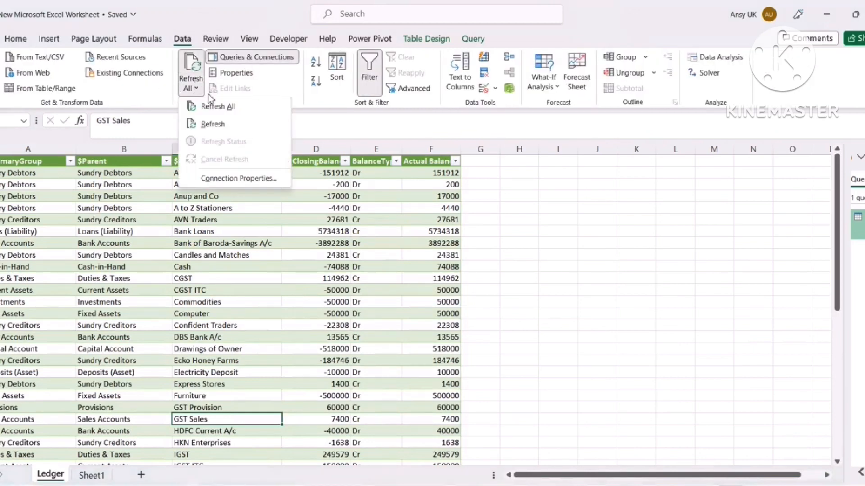
{"action": "left_click", "coordinate": [218, 106]}
{"action": "left_click", "coordinate": [239, 222]}
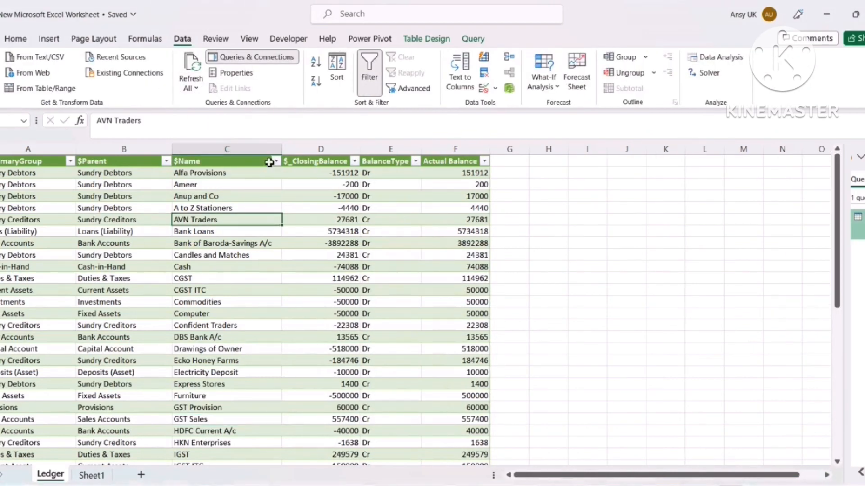
Filter the $Name column to the Xyz Company (Test) row by searching 'XYZ'
{"action": "left_click", "coordinate": [276, 161]}
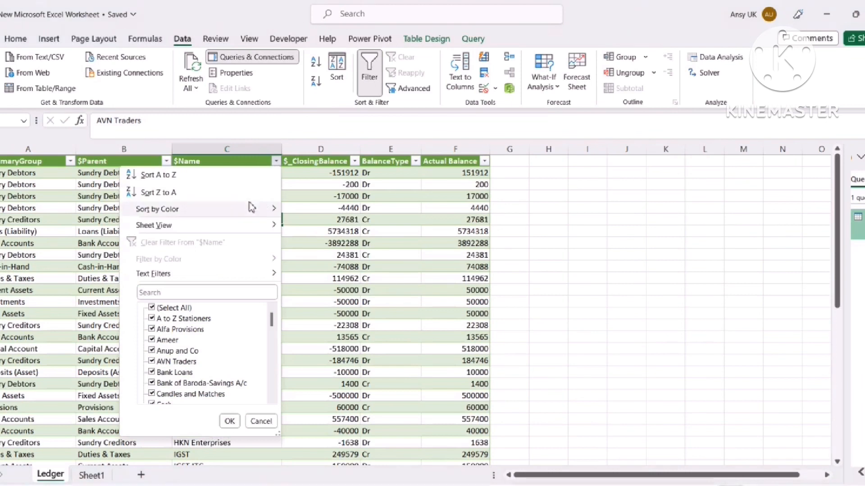
{"action": "left_click", "coordinate": [196, 293]}
{"action": "type", "text": "XYZ"}
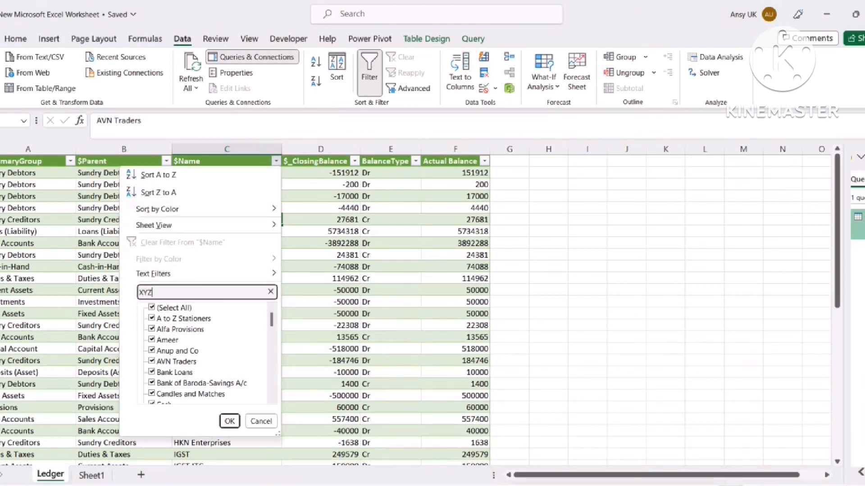
{"action": "key", "text": "Return"}
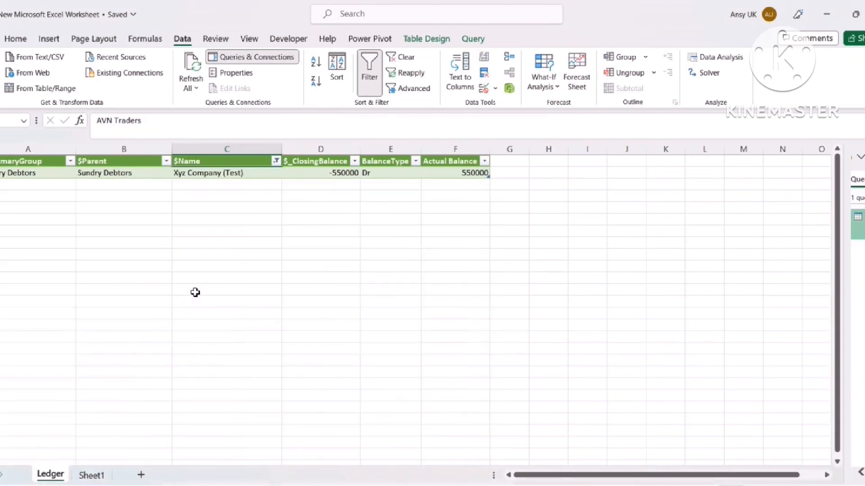
{"action": "key", "text": "Down"}
Fill the Xyz Company (Test) row, columns B to F, yellow
{"action": "key", "text": "Left"}
{"action": "key", "text": "shift+Right"}
{"action": "key", "text": "shift+Right"}
{"action": "key", "text": "shift+Right"}
{"action": "key", "text": "shift+Right"}
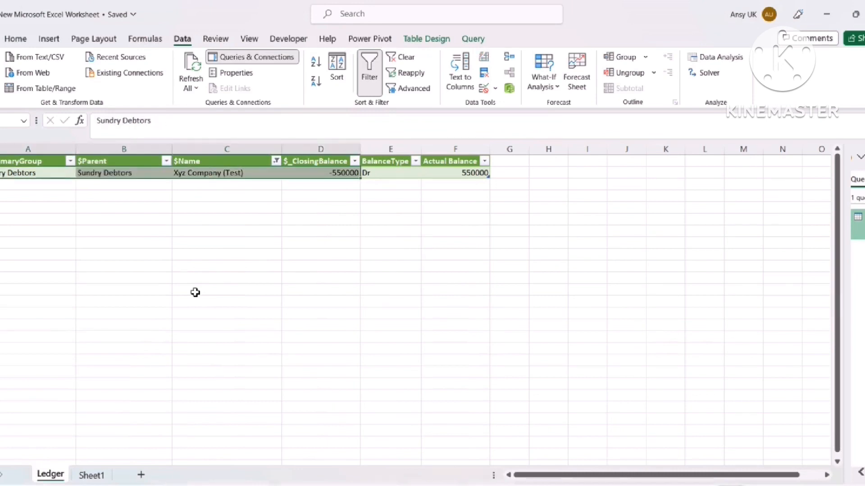
{"action": "key", "text": "alt"}
{"action": "key", "text": "h"}
{"action": "key", "text": "h"}
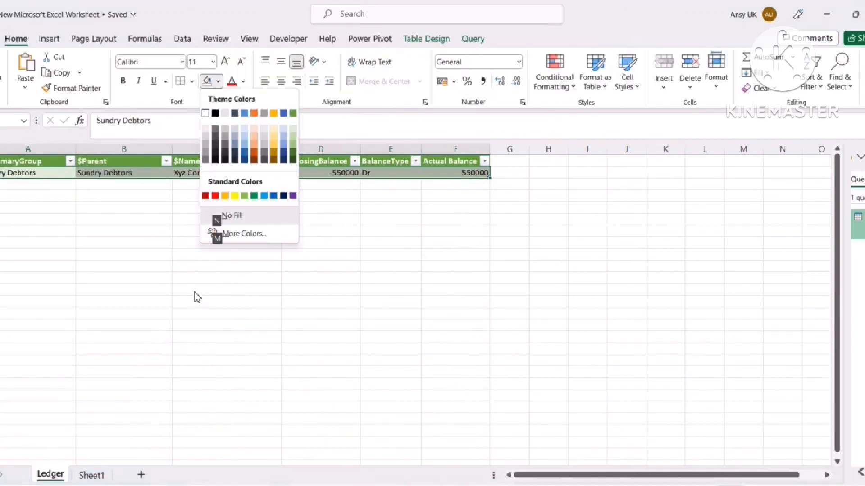
{"action": "key", "text": "Up"}
{"action": "key", "text": "Up"}
{"action": "key", "text": "Up"}
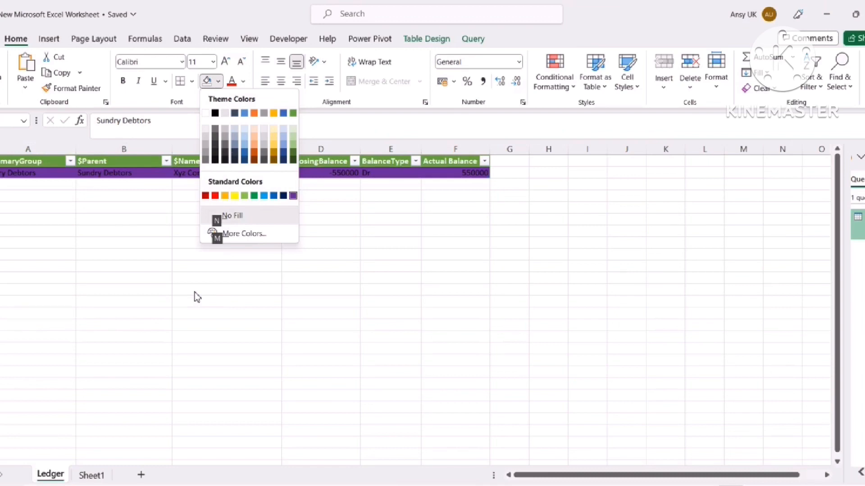
{"action": "key", "text": "Left"}
{"action": "key", "text": "Left"}
{"action": "key", "text": "Left"}
{"action": "key", "text": "Left"}
{"action": "key", "text": "Left"}
{"action": "key", "text": "Left"}
{"action": "key", "text": "Return"}
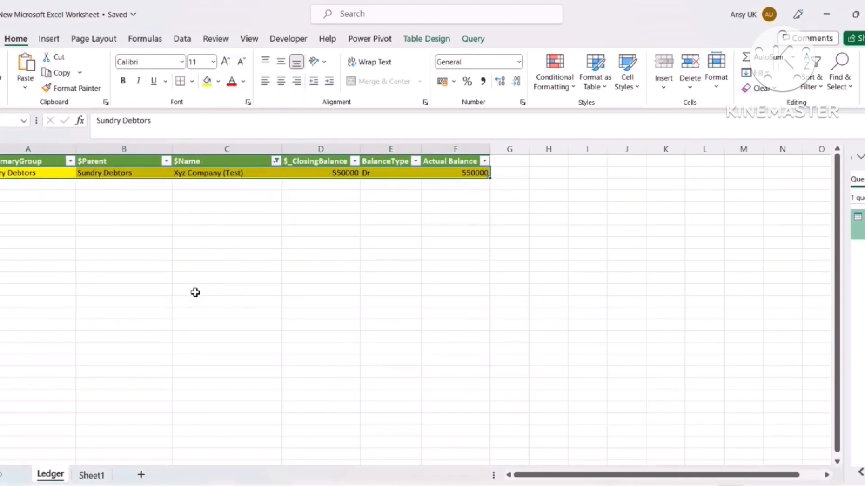
{"action": "key", "text": "Up"}
{"action": "key", "text": "Right"}
{"action": "key", "text": "Right"}
{"action": "key", "text": "alt+Down"}
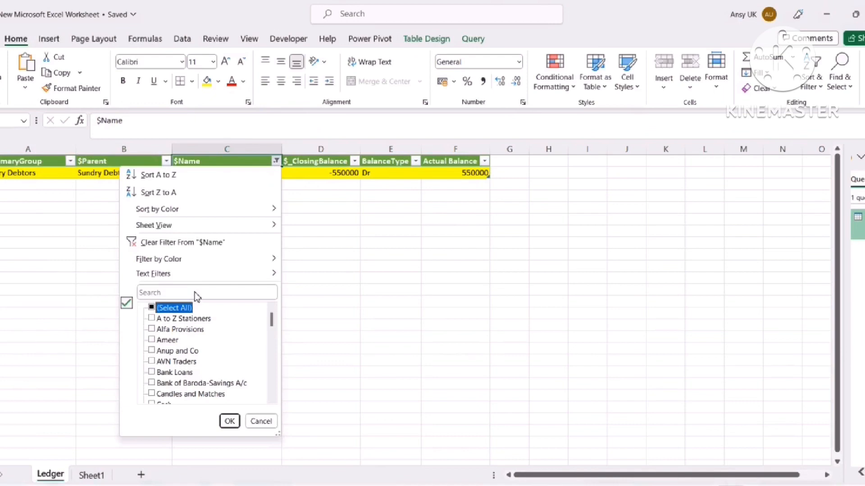
Clear the $Name filter to show all ledger rows
{"action": "key", "text": "Escape"}
{"action": "key", "text": "alt+Down"}
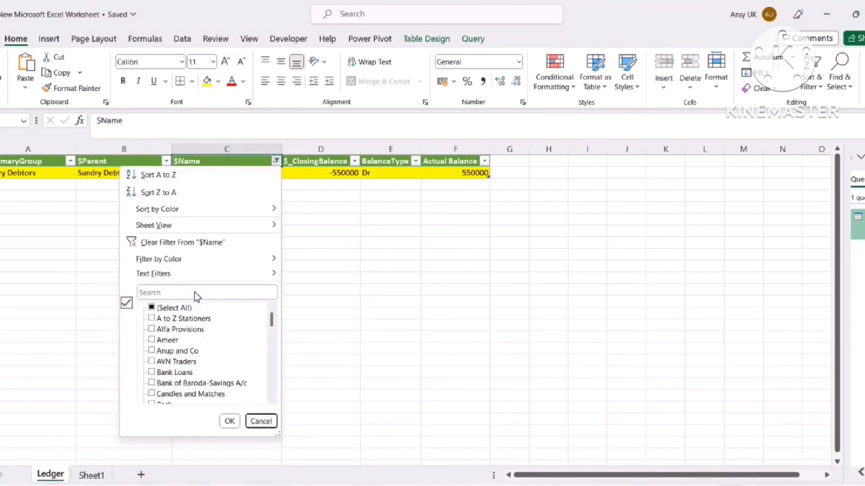
{"action": "key", "text": "space"}
{"action": "key", "text": "Return"}
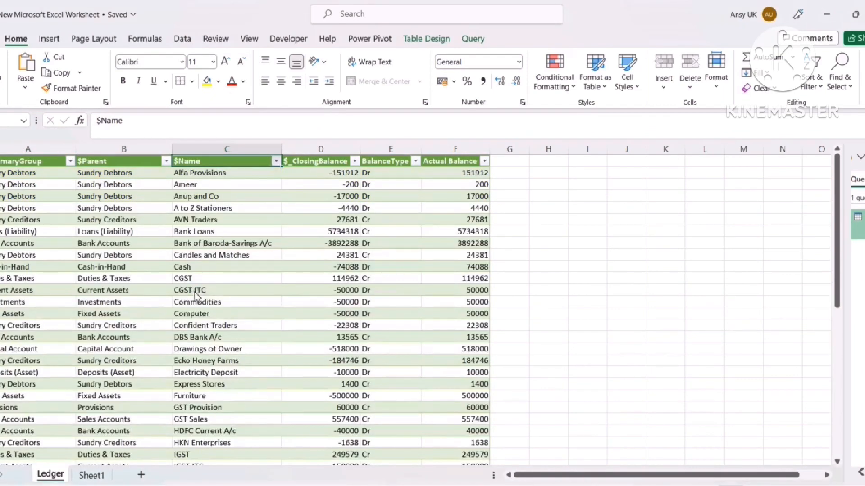
Filter $Name to GST Sales and fill its row B to F yellow
{"action": "key", "text": "alt+Down"}
{"action": "left_click", "coordinate": [196, 293]}
{"action": "type", "text": "GST"}
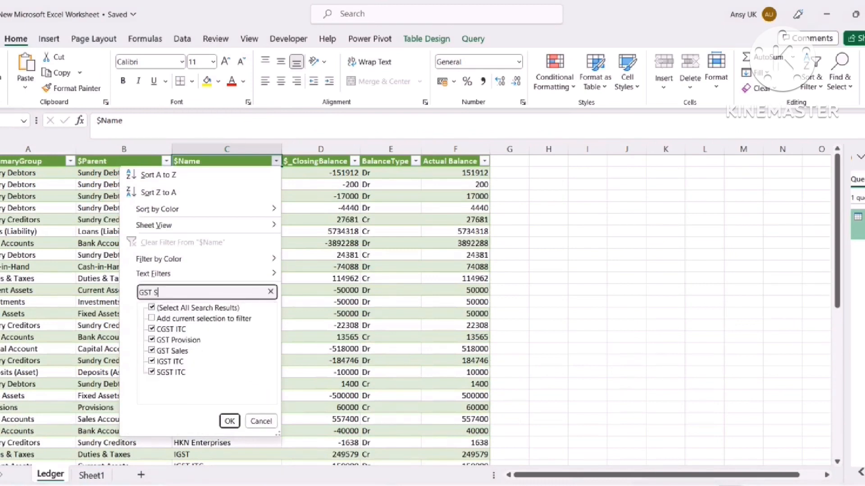
{"action": "type", "text": " S"}
{"action": "key", "text": "Return"}
{"action": "key", "text": "Left"}
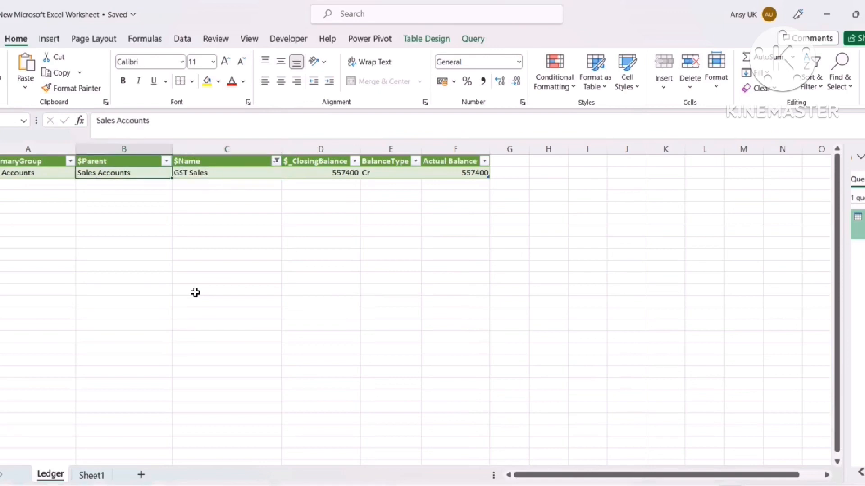
{"action": "key", "text": "shift+Right"}
{"action": "key", "text": "shift+Right"}
{"action": "key", "text": "shift+Right"}
{"action": "key", "text": "shift+Right"}
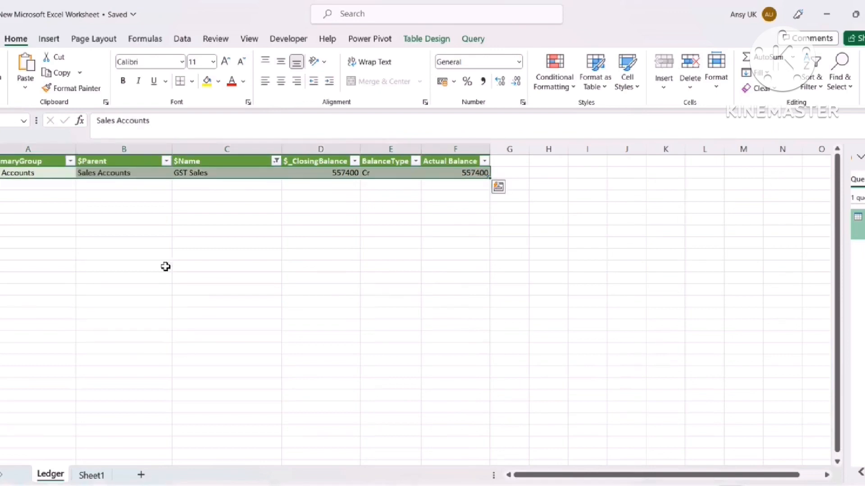
{"action": "left_click", "coordinate": [207, 82]}
{"action": "left_click", "coordinate": [387, 251]}
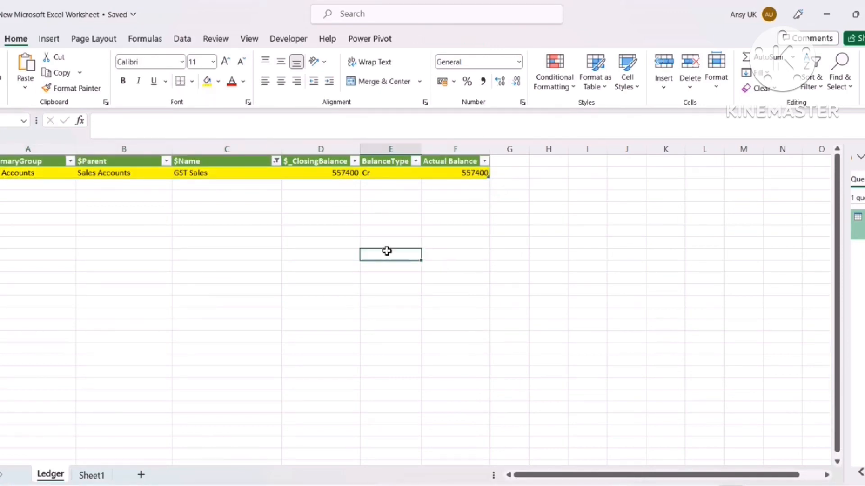
Remove the table filter so all rows show
{"action": "key", "text": "ctrl+shift+l"}
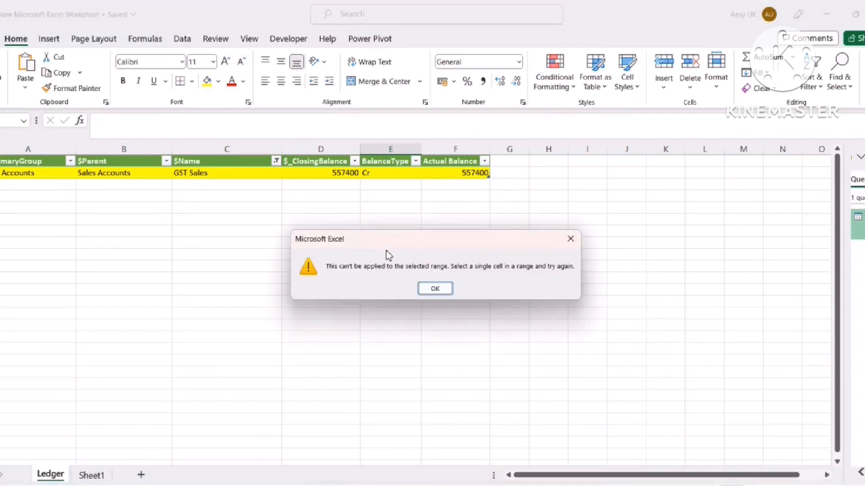
{"action": "key", "text": "Return"}
{"action": "key", "text": "Up"}
{"action": "key", "text": "Up"}
{"action": "key", "text": "Up"}
{"action": "key", "text": "Up"}
{"action": "key", "text": "Up"}
{"action": "key", "text": "Up"}
{"action": "key", "text": "Up"}
{"action": "key", "text": "Up"}
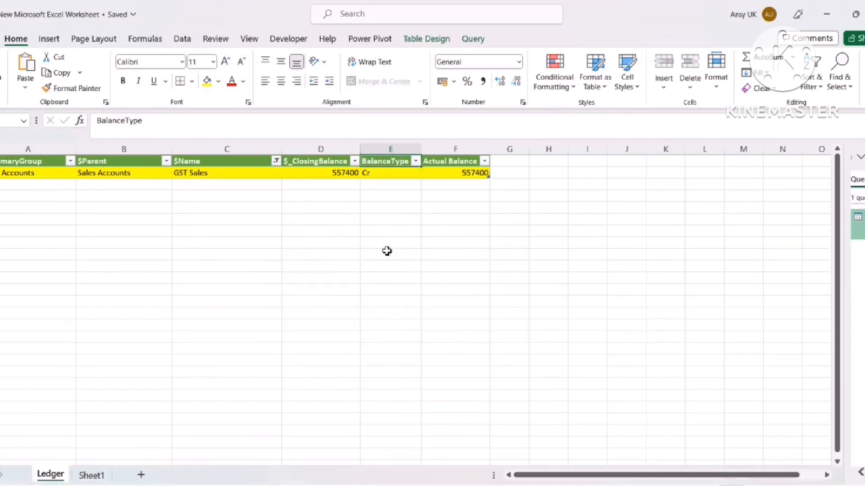
{"action": "key", "text": "ctrl+shift+l"}
{"action": "key", "text": "Down"}
{"action": "key", "text": "Down"}
{"action": "key", "text": "Down"}
{"action": "key", "text": "Down"}
{"action": "key", "text": "Down"}
{"action": "key", "text": "Down"}
{"action": "key", "text": "Down"}
{"action": "key", "text": "Down"}
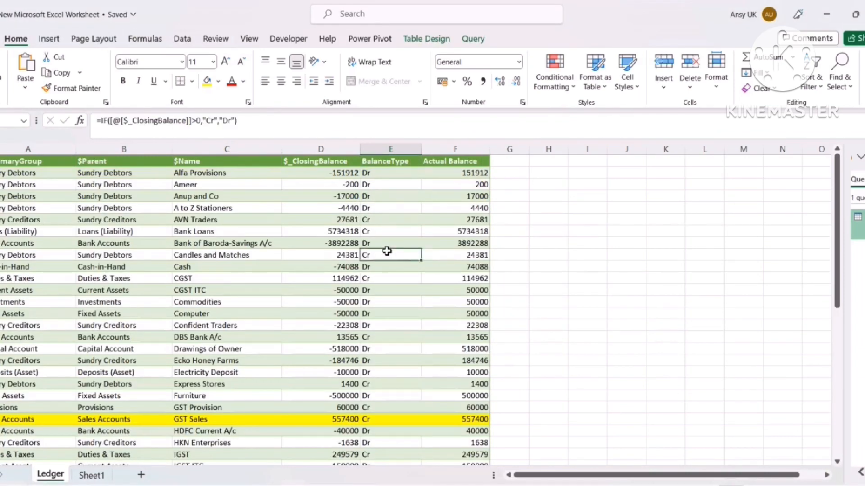
{"action": "key", "text": "Down"}
{"action": "key", "text": "Down"}
{"action": "key", "text": "Down"}
{"action": "key", "text": "Down"}
{"action": "key", "text": "Down"}
{"action": "key", "text": "Down"}
{"action": "key", "text": "Down"}
{"action": "key", "text": "Down"}
{"action": "key", "text": "Down"}
{"action": "key", "text": "Down"}
{"action": "key", "text": "Down"}
{"action": "key", "text": "Down"}
{"action": "key", "text": "Down"}
{"action": "key", "text": "Down"}
{"action": "key", "text": "Down"}
{"action": "key", "text": "Down"}
{"action": "key", "text": "Down"}
{"action": "key", "text": "Down"}
{"action": "key", "text": "Down"}
{"action": "key", "text": "Down"}
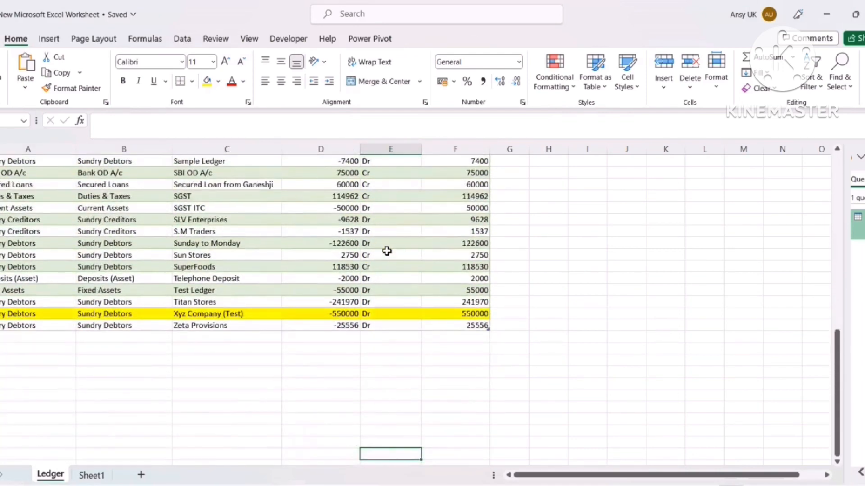
Check the Xyz Company (Test) row's group, then switch to TallyPrime
{"action": "key", "text": "Up"}
{"action": "key", "text": "Up"}
{"action": "key", "text": "Up"}
{"action": "key", "text": "Up"}
{"action": "key", "text": "Up"}
{"action": "key", "text": "Up"}
{"action": "key", "text": "Up"}
{"action": "key", "text": "Up"}
{"action": "key", "text": "Up"}
{"action": "key", "text": "Up"}
{"action": "key", "text": "Up"}
{"action": "key", "text": "Up"}
{"action": "key", "text": "Up"}
{"action": "key", "text": "Up"}
{"action": "key", "text": "Left"}
{"action": "key", "text": "Left"}
{"action": "key", "text": "Left"}
{"action": "key", "text": "Left"}
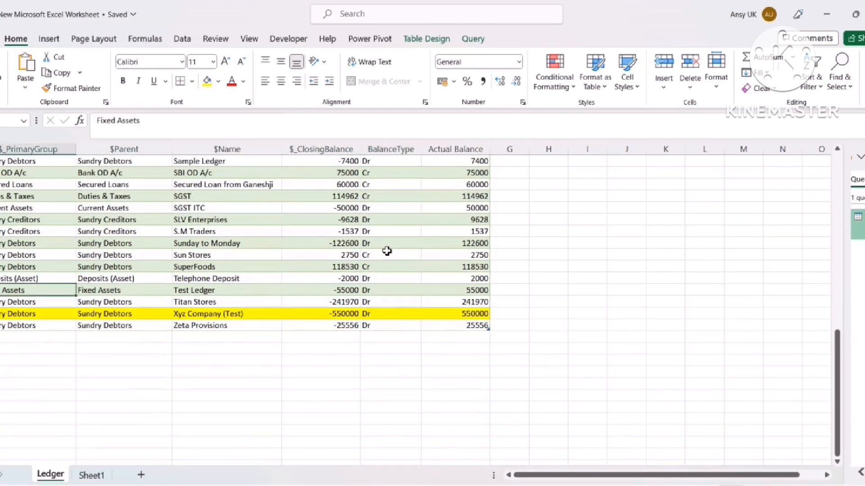
{"action": "key", "text": "Down"}
{"action": "key", "text": "Down"}
{"action": "key", "text": "Right"}
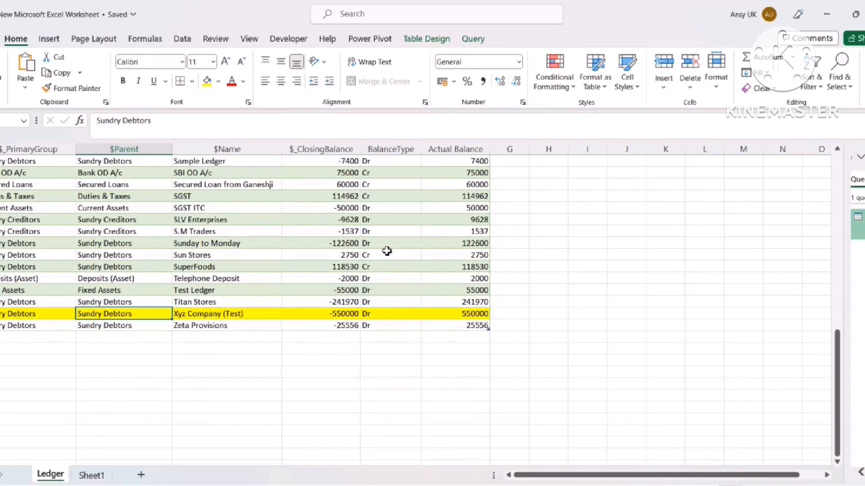
{"action": "key", "text": "alt+Tab"}
Return to Gateway of Tally and shut the Venkateshwara Traders company
{"action": "key", "text": "Escape"}
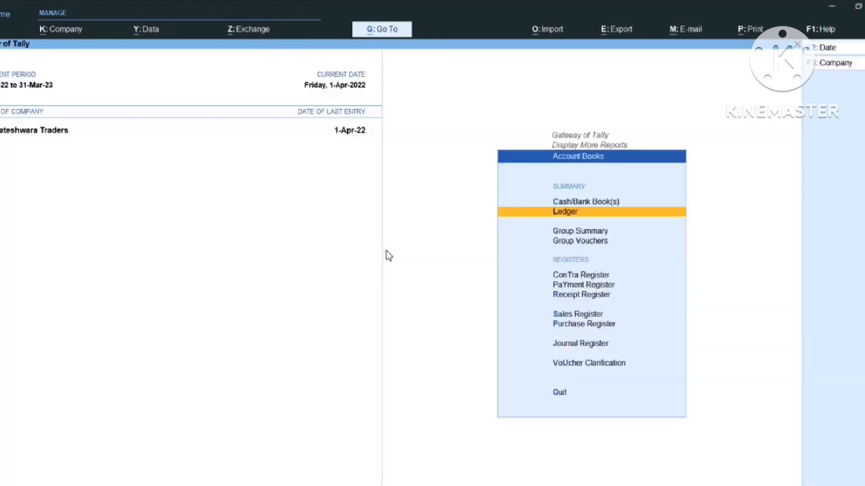
{"action": "key", "text": "Escape"}
{"action": "key", "text": "Escape"}
{"action": "key", "text": "Escape"}
{"action": "key", "text": "n"}
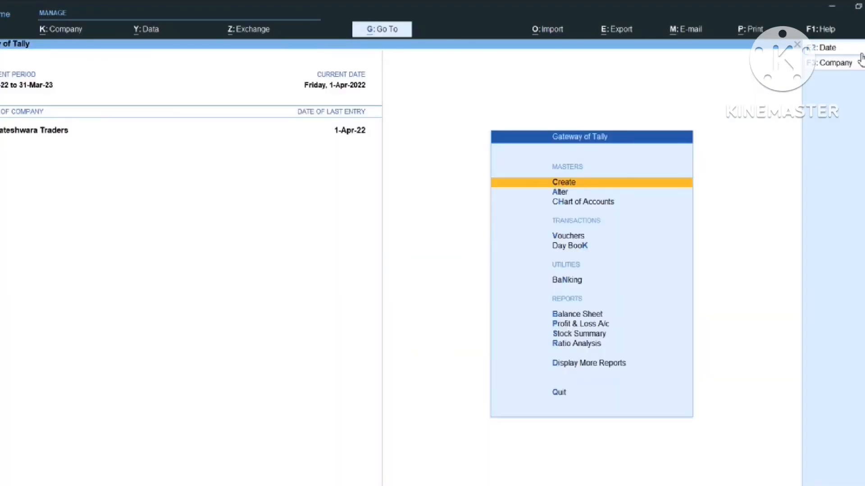
{"action": "left_click", "coordinate": [837, 62]}
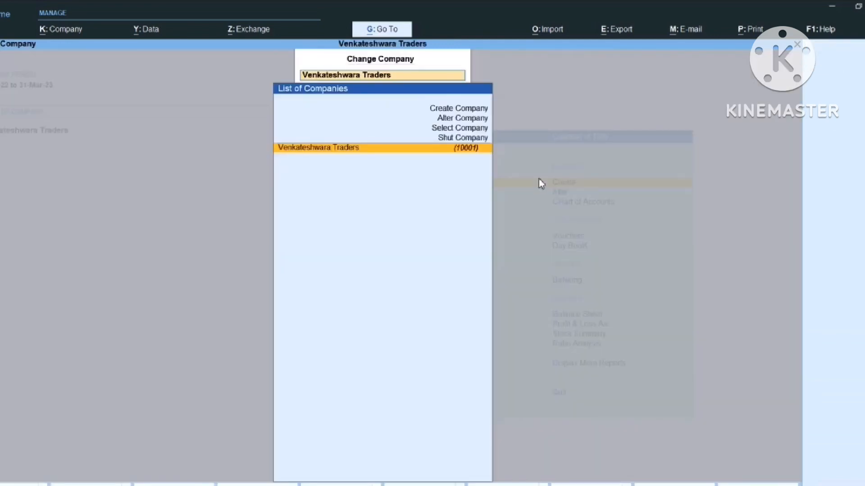
{"action": "left_click", "coordinate": [466, 139]}
{"action": "key", "text": "Return"}
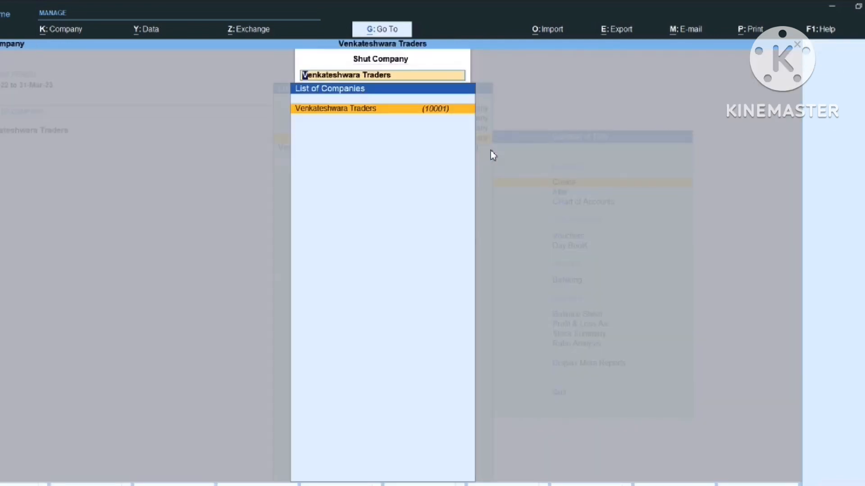
{"action": "key", "text": "Return"}
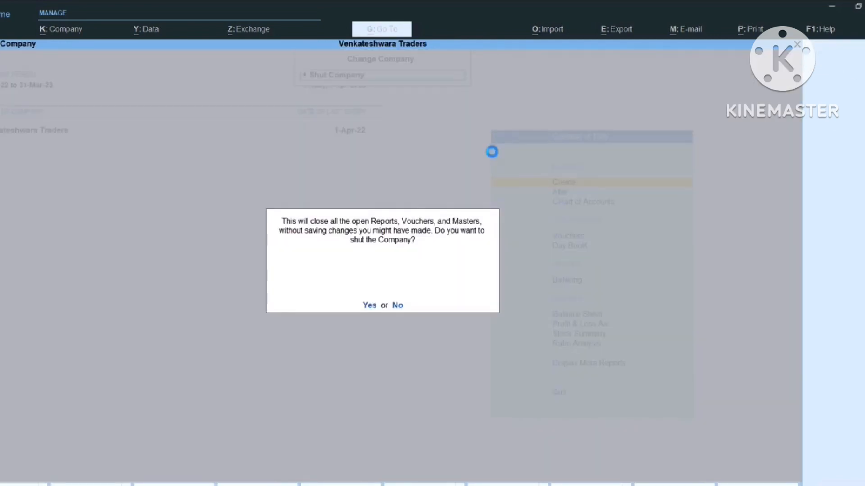
{"action": "key", "text": "Return"}
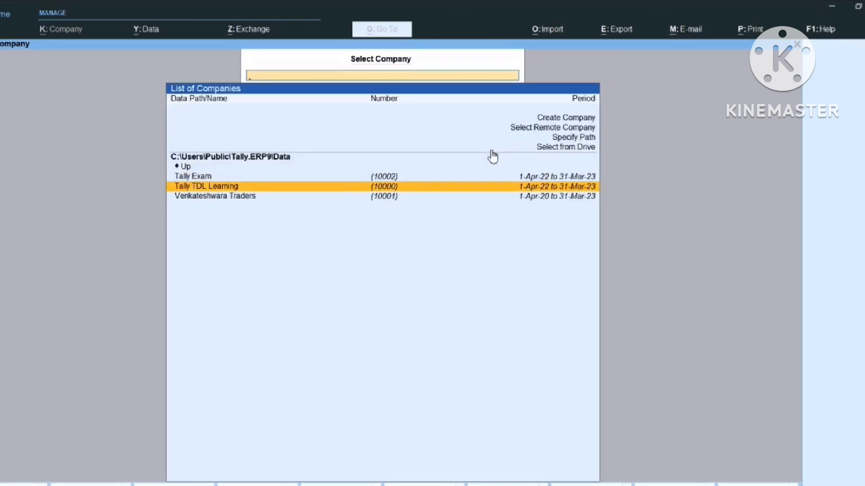
Open Tally TDL Learning, logging in with the username and password
{"action": "key", "text": "Return"}
{"action": "type", "text": "Ame"}
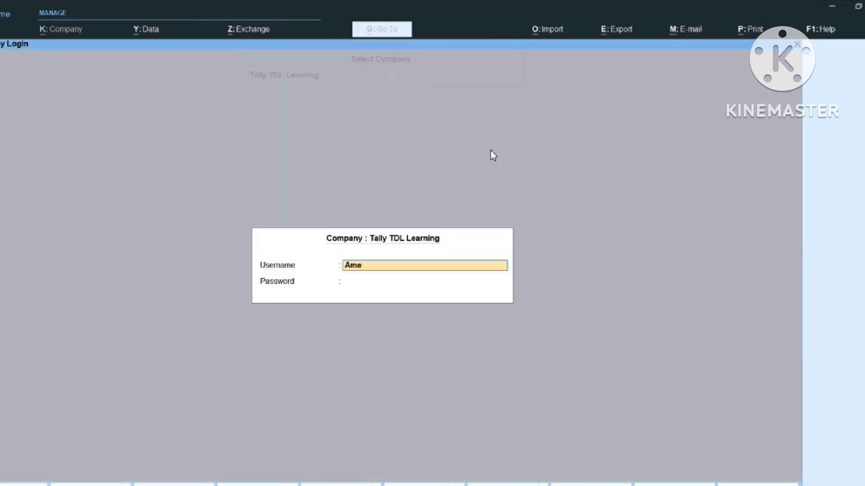
{"action": "type", "text": "er"}
{"action": "key", "text": "Return"}
{"action": "type", "text": "***"}
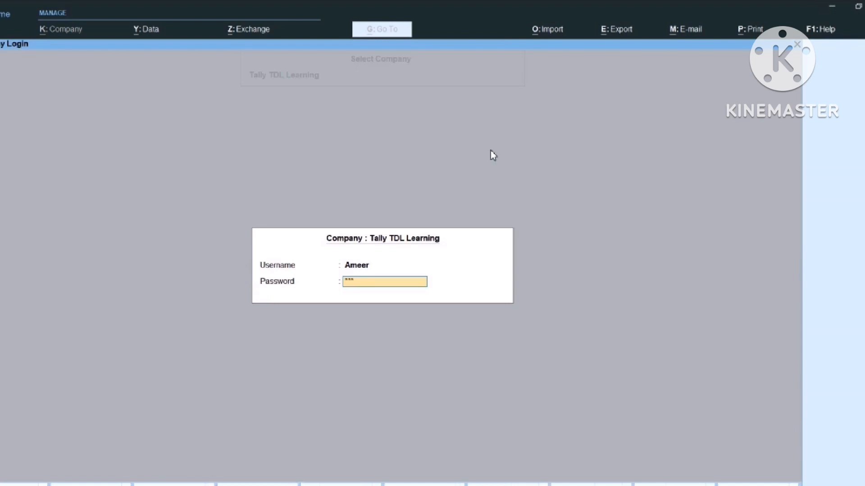
{"action": "key", "text": "Return"}
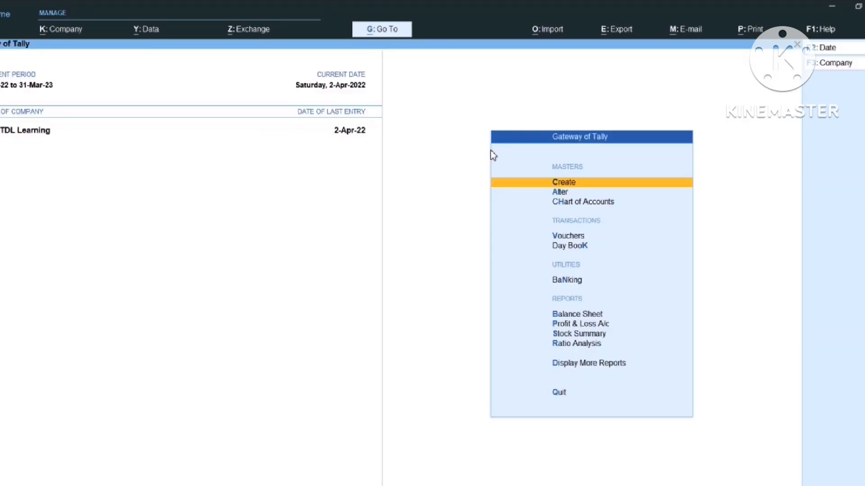
Show the Tally TDL Learning Trial Balance in detailed ledger view
{"action": "key", "text": "d"}
{"action": "key", "text": "t"}
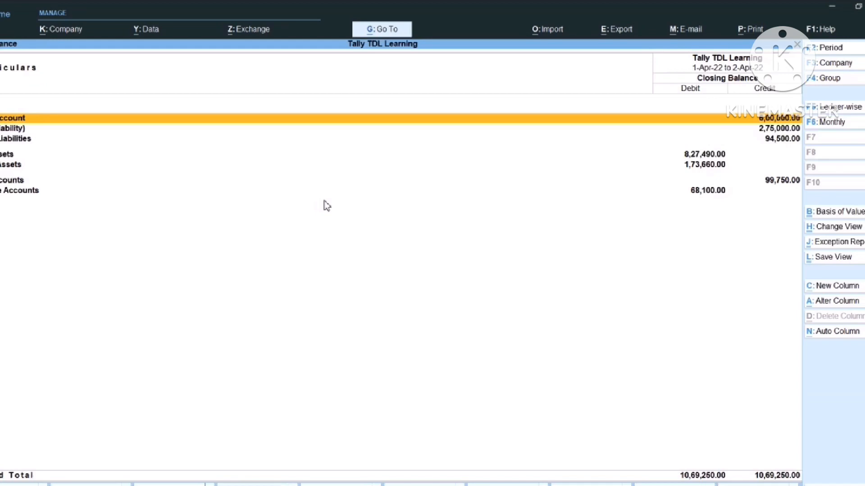
{"action": "key", "text": "alt+F5"}
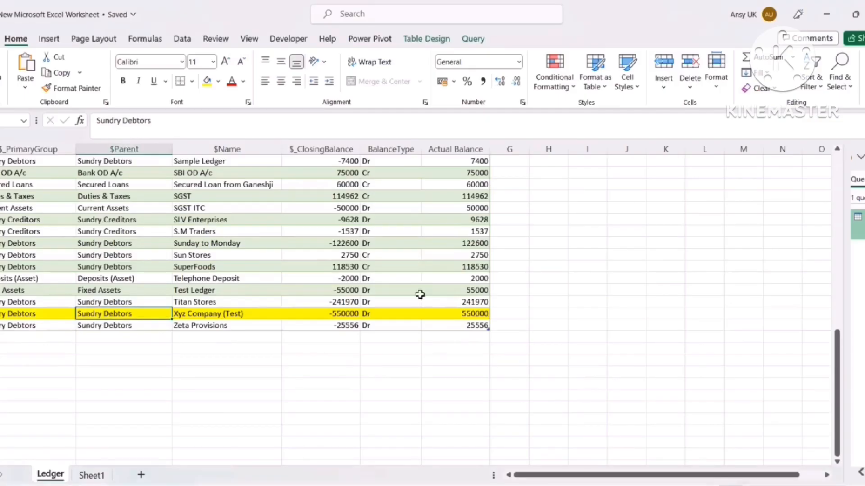
Back in Excel, Refresh All so the Ledger table lists Bank, Building, Capital and more
{"action": "left_click", "coordinate": [333, 357]}
{"action": "scroll", "coordinate": [299, 255], "scroll_direction": "up", "scroll_amount": 5}
{"action": "scroll", "coordinate": [299, 252], "scroll_direction": "up", "scroll_amount": 7}
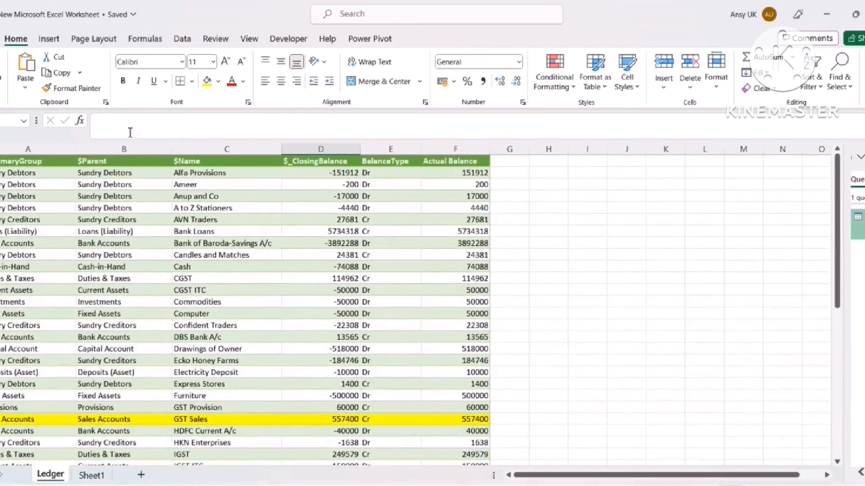
{"action": "left_click", "coordinate": [181, 41]}
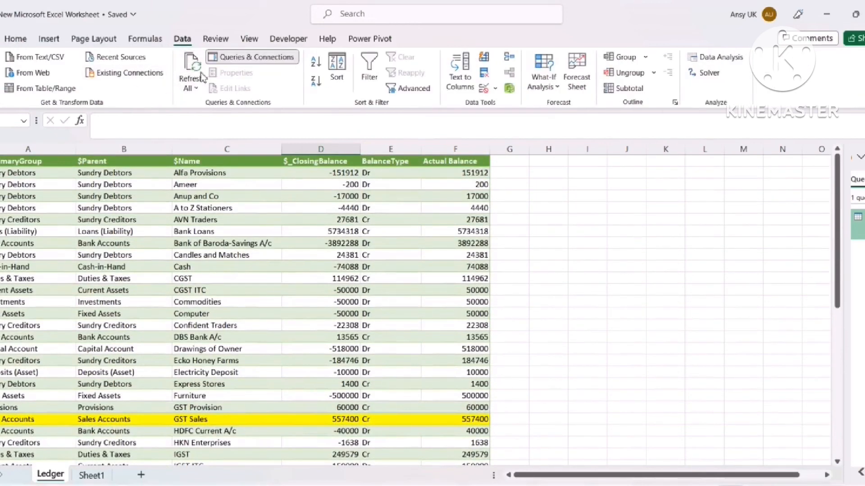
{"action": "left_click", "coordinate": [191, 88]}
{"action": "left_click", "coordinate": [206, 112]}
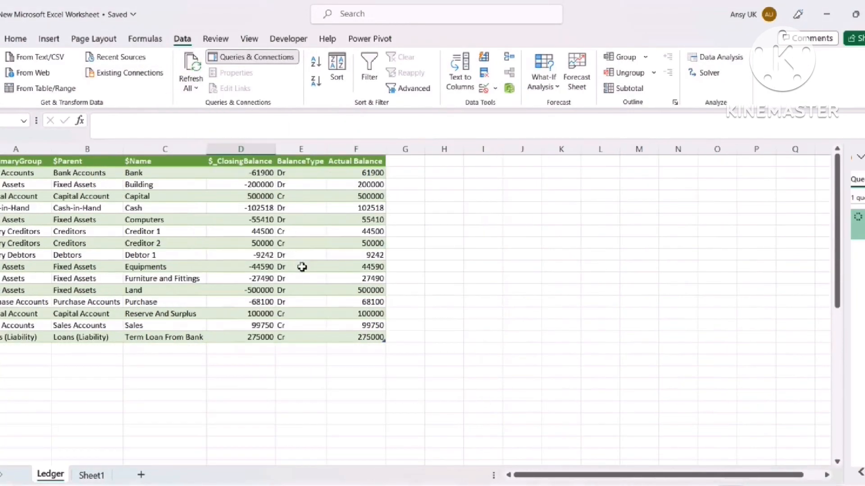
Turn on table filters and show only Dr rows in BalanceType
{"action": "left_click", "coordinate": [287, 255]}
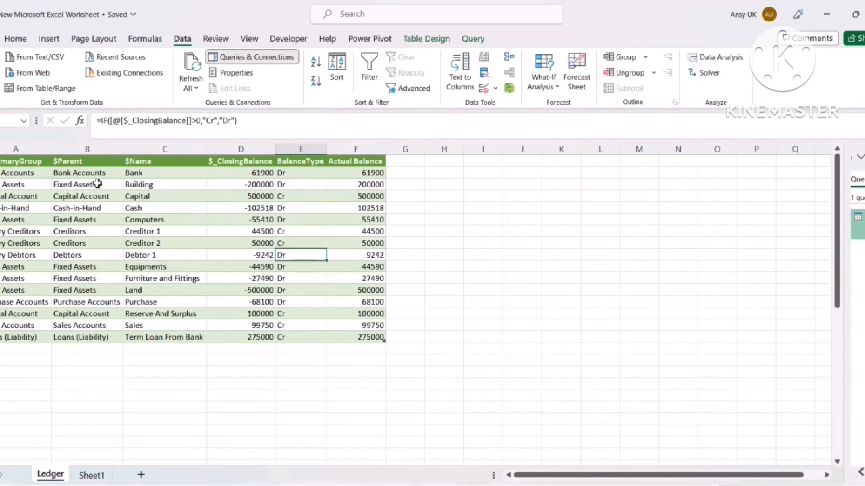
{"action": "left_click_drag", "start_coordinate": [69, 175], "coordinate": [81, 339]}
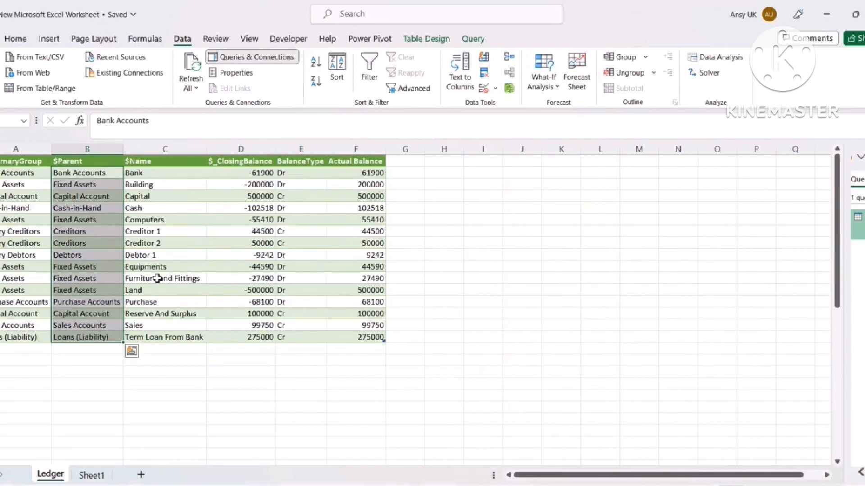
{"action": "left_click", "coordinate": [265, 182]}
{"action": "left_click", "coordinate": [261, 160]}
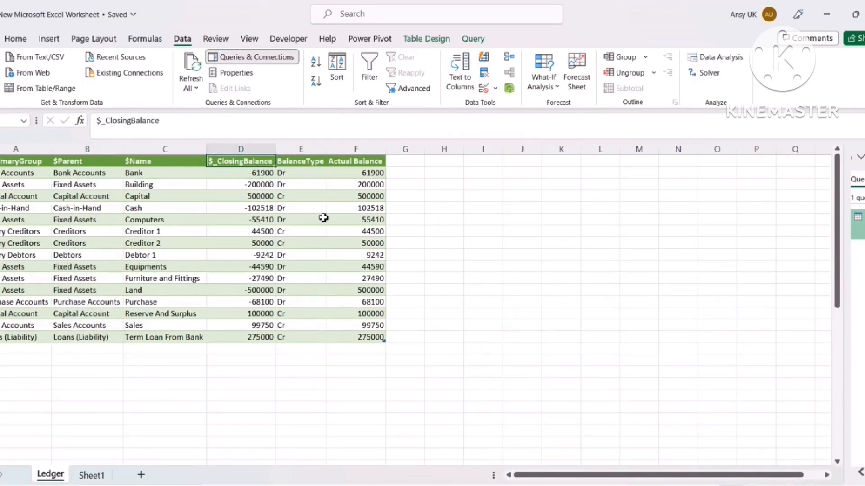
{"action": "key", "text": "ctrl+shift+l"}
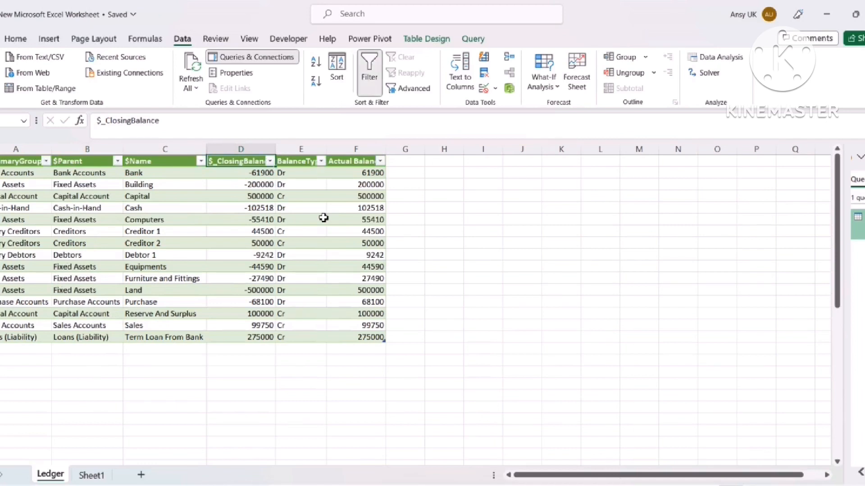
{"action": "left_click", "coordinate": [321, 161]}
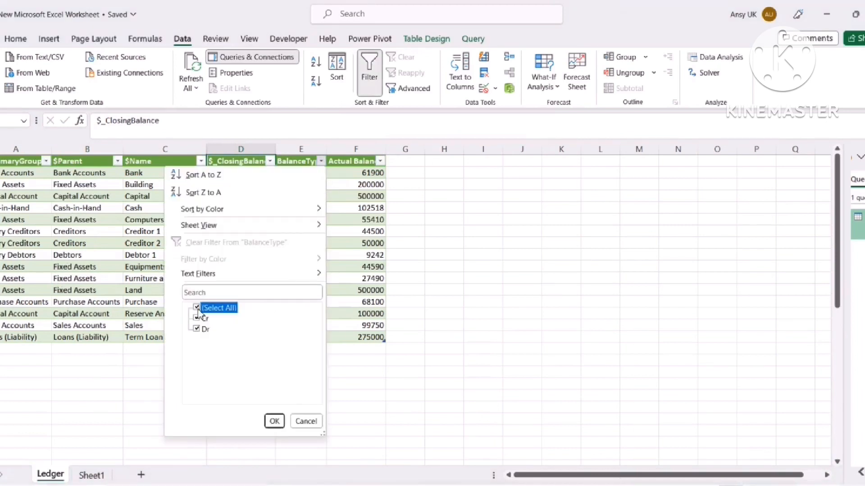
{"action": "left_click", "coordinate": [196, 308]}
{"action": "left_click", "coordinate": [197, 329]}
{"action": "left_click", "coordinate": [275, 421]}
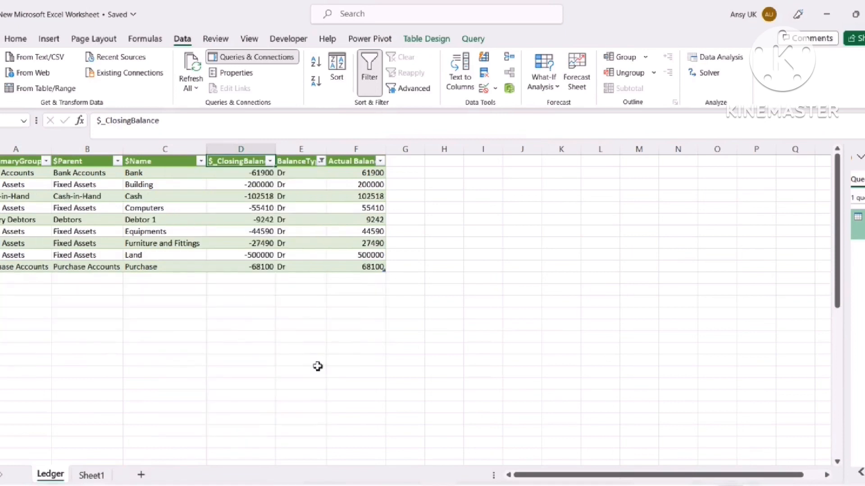
Restore all Cr and Dr rows in BalanceType, then select the whole table
{"action": "left_click_drag", "start_coordinate": [367, 173], "coordinate": [365, 268]}
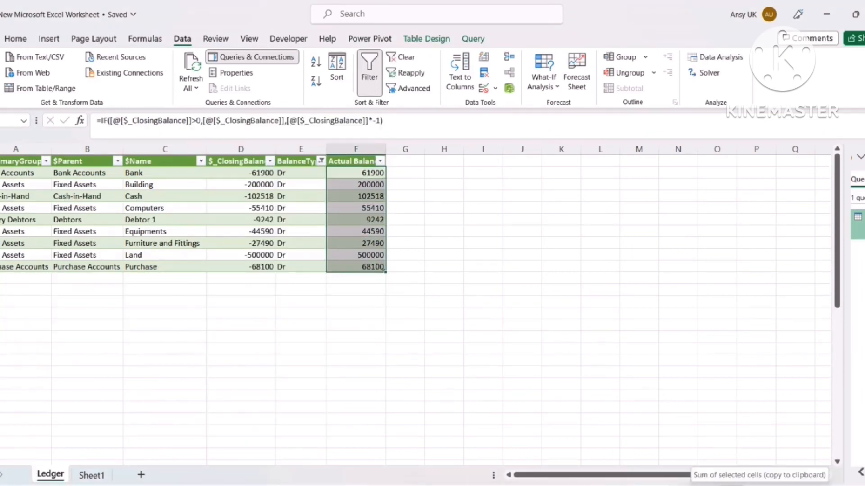
{"action": "left_click", "coordinate": [435, 221]}
{"action": "left_click_drag", "start_coordinate": [438, 185], "coordinate": [443, 174]}
{"action": "left_click", "coordinate": [483, 229]}
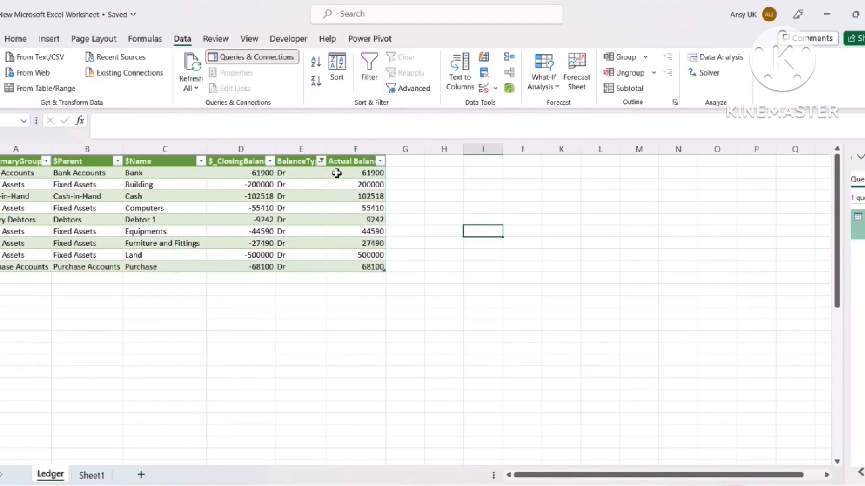
{"action": "left_click", "coordinate": [320, 161]}
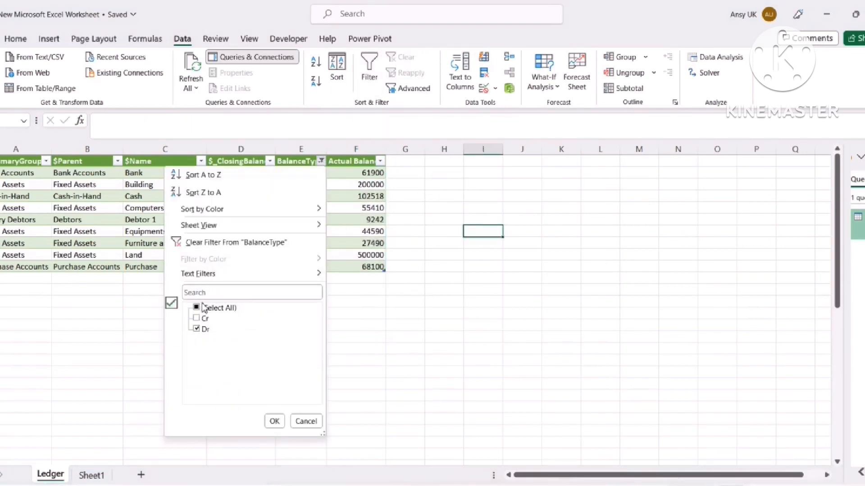
{"action": "left_click", "coordinate": [196, 308]}
{"action": "left_click", "coordinate": [275, 421]}
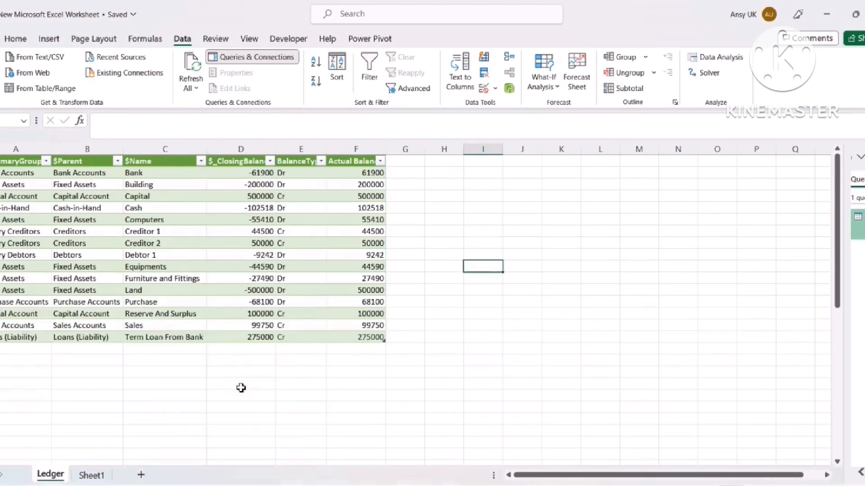
{"action": "left_click_drag", "start_coordinate": [25, 162], "coordinate": [359, 334]}
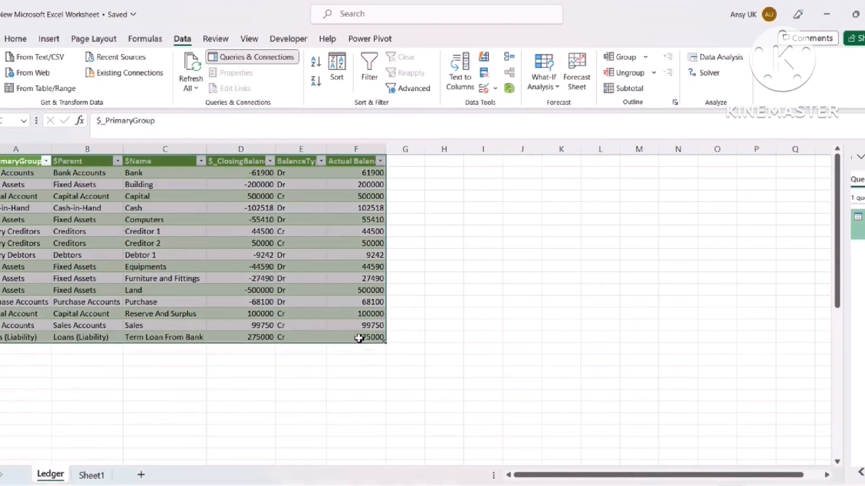
Insert a PivotTable from Table_Ledger at cell J1 on this sheet
{"action": "left_click", "coordinate": [49, 39]}
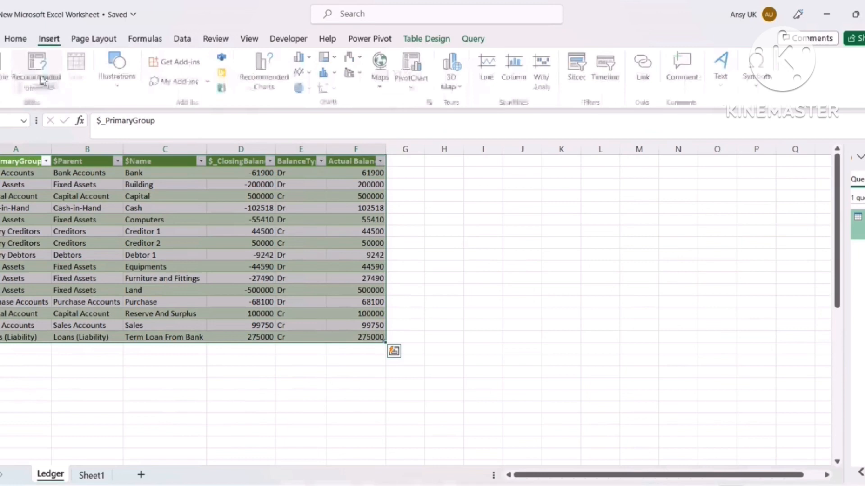
{"action": "left_click", "coordinate": [6, 88]}
{"action": "left_click", "coordinate": [29, 107]}
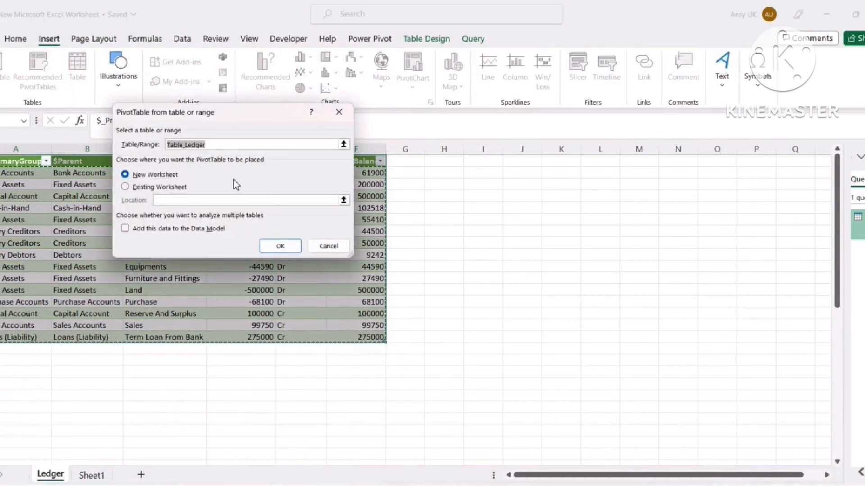
{"action": "left_click", "coordinate": [124, 187]}
{"action": "left_click", "coordinate": [518, 162]}
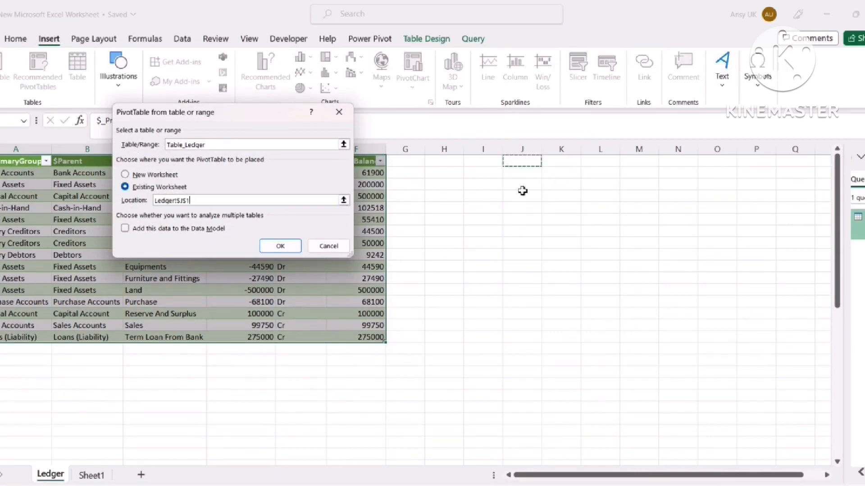
{"action": "left_click", "coordinate": [280, 246]}
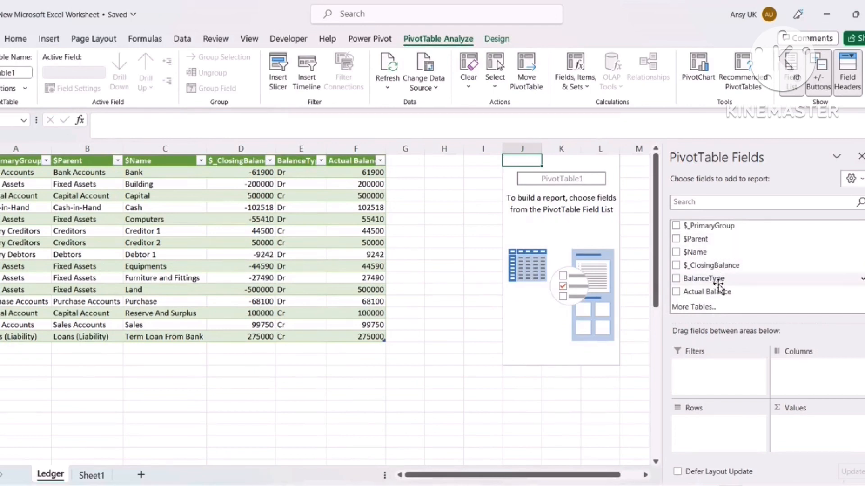
Put BalanceType in Columns and sum $_ClosingBalance in Values
{"action": "left_click_drag", "start_coordinate": [708, 279], "coordinate": [721, 426]}
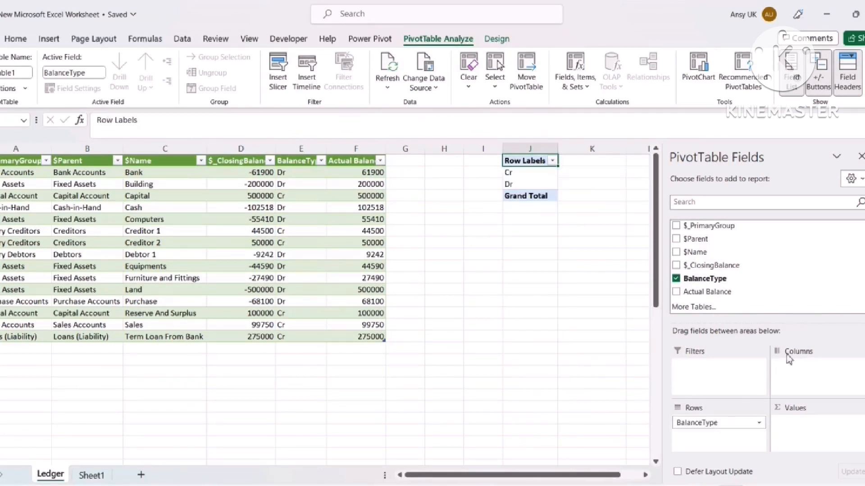
{"action": "left_click_drag", "start_coordinate": [720, 265], "coordinate": [803, 421]}
{"action": "left_click", "coordinate": [608, 336]}
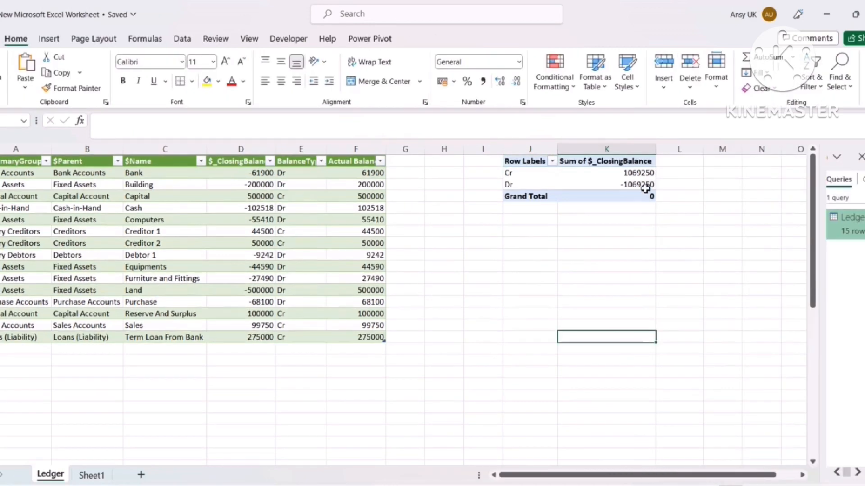
Compare the pivot's Cr and Dr totals against Tally's trial balance
{"action": "left_click_drag", "start_coordinate": [639, 173], "coordinate": [640, 186]}
{"action": "left_click", "coordinate": [636, 239]}
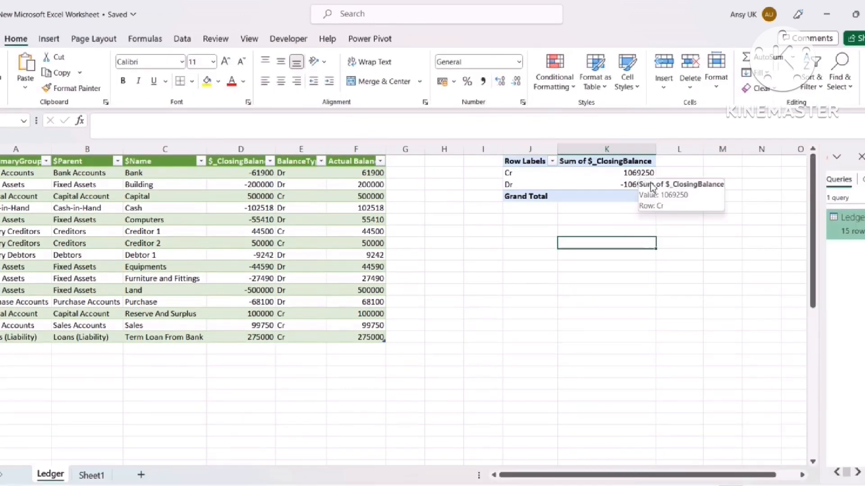
{"action": "key", "text": "alt+Tab"}
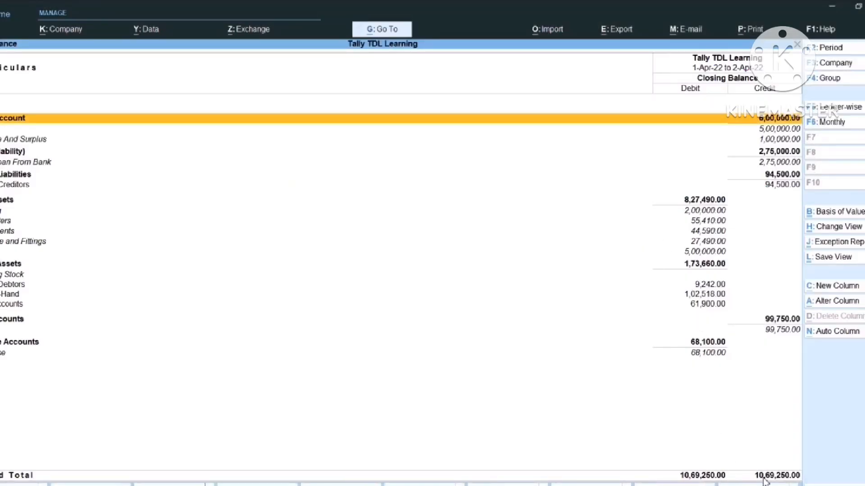
{"action": "key", "text": "alt+Tab"}
{"action": "left_click", "coordinate": [498, 290]}
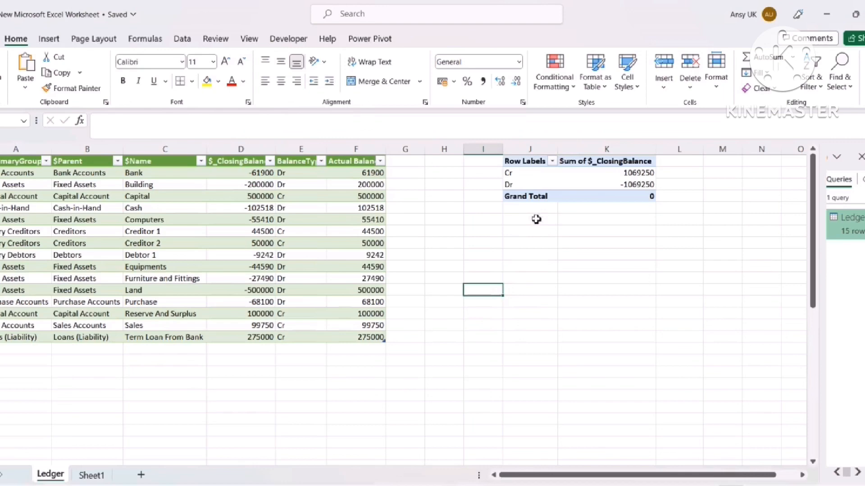
{"action": "left_click", "coordinate": [541, 178]}
{"action": "left_click", "coordinate": [482, 243]}
{"action": "left_click", "coordinate": [360, 220]}
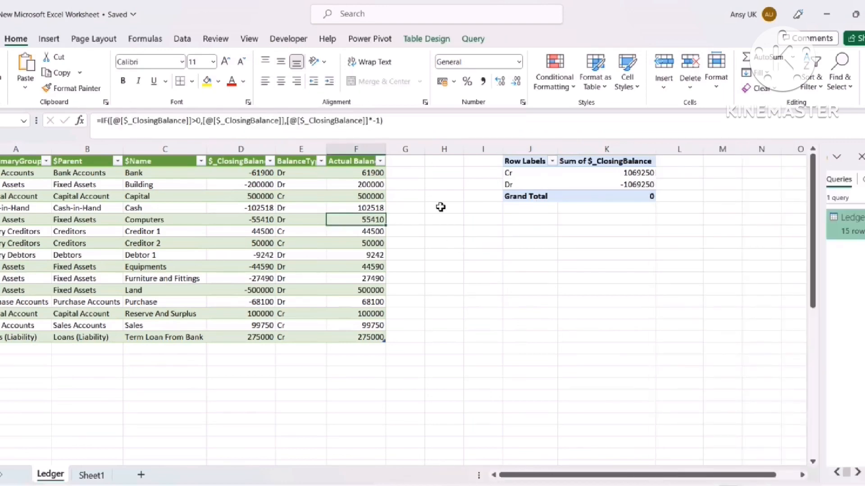
{"action": "key", "text": "alt+Tab"}
{"action": "key", "text": "alt+Tab"}
Select and delete the whole pivot table, then bring TallyPrime forward
{"action": "left_click_drag", "start_coordinate": [541, 168], "coordinate": [635, 205]}
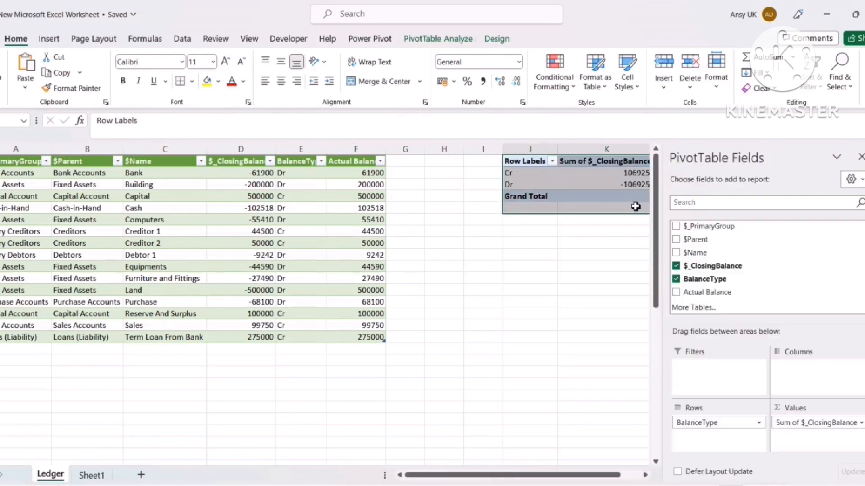
{"action": "key", "text": "Delete"}
{"action": "left_click", "coordinate": [315, 220]}
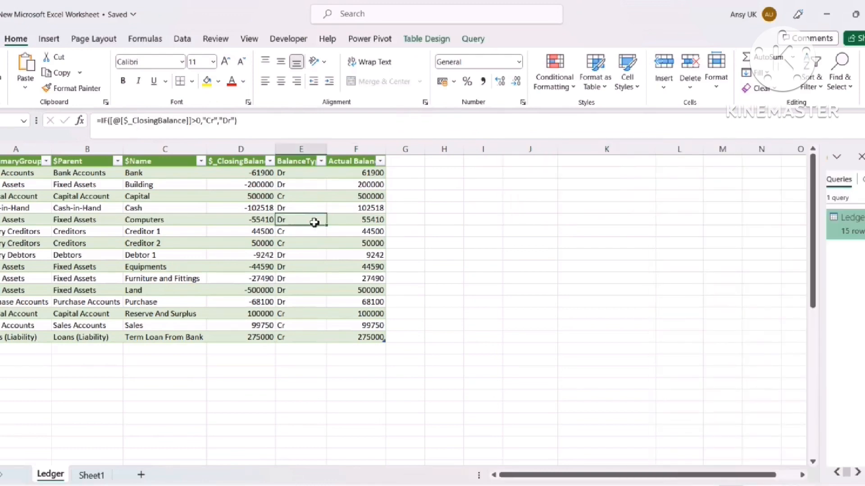
{"action": "key", "text": "alt+Tab"}
{"action": "left_click", "coordinate": [315, 226]}
Shut the Tally TDL Learning company from the company menu
{"action": "key", "text": "Escape"}
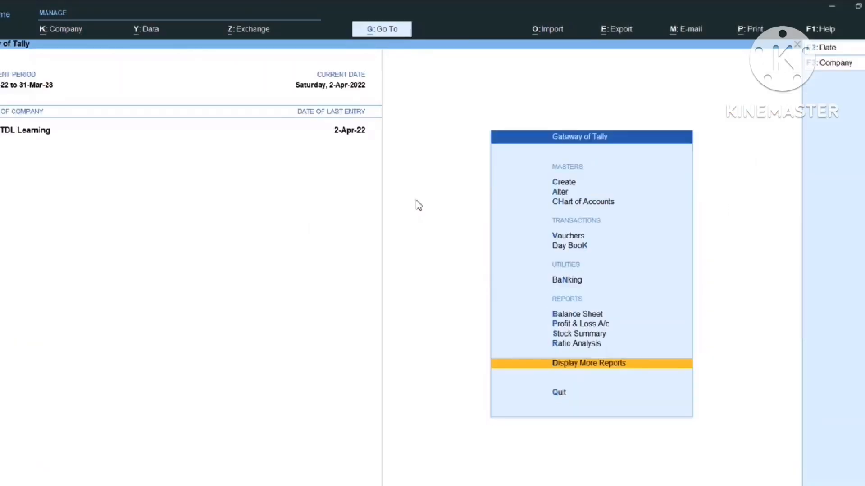
{"action": "key", "text": "Escape"}
{"action": "key", "text": "Escape"}
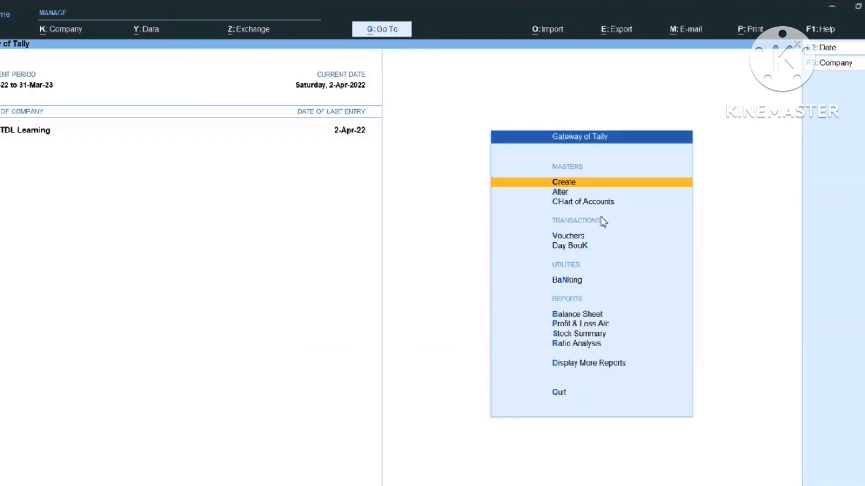
{"action": "left_click", "coordinate": [834, 63]}
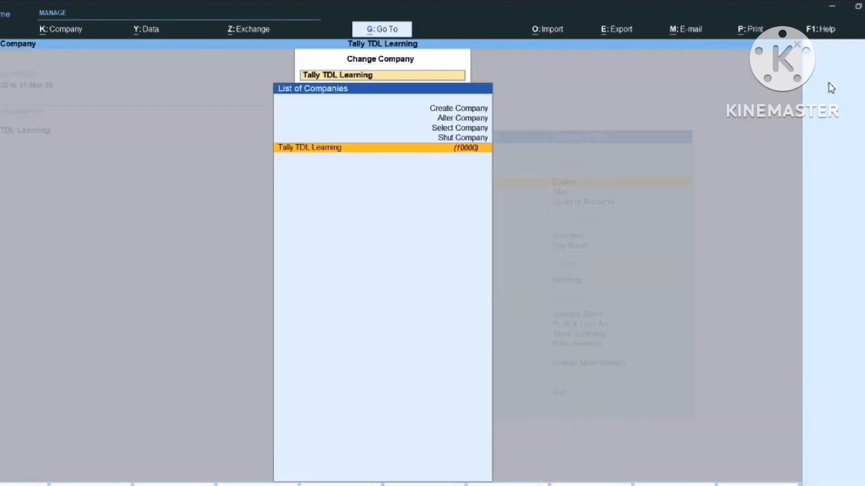
{"action": "key", "text": "Up"}
{"action": "key", "text": "Up"}
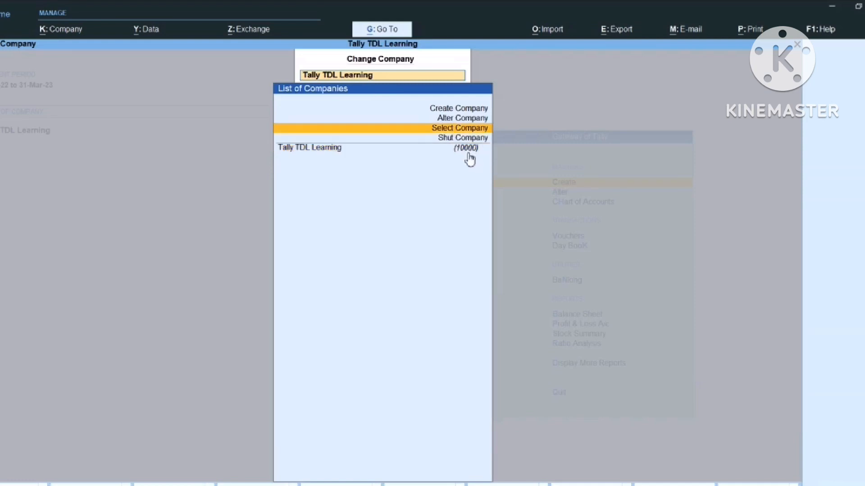
{"action": "key", "text": "Down"}
{"action": "key", "text": "Return"}
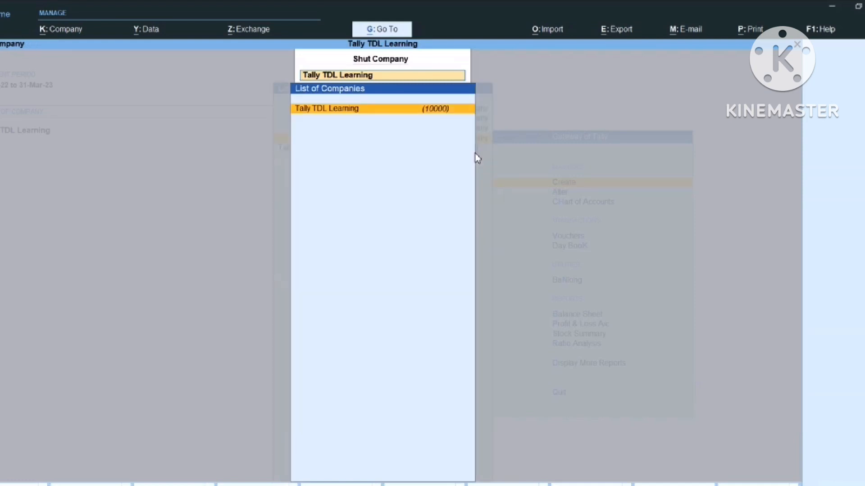
{"action": "key", "text": "Return"}
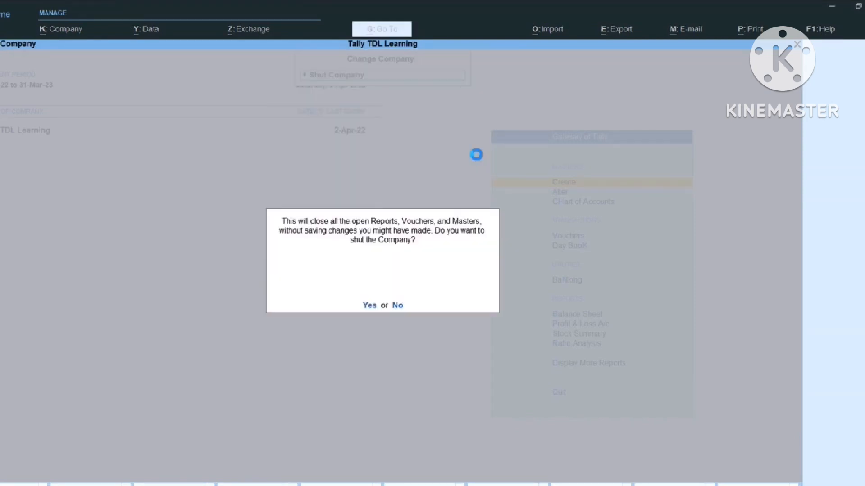
{"action": "key", "text": "y"}
Load Venkateshwara Traders, then return to the Excel workbook
{"action": "key", "text": "Down"}
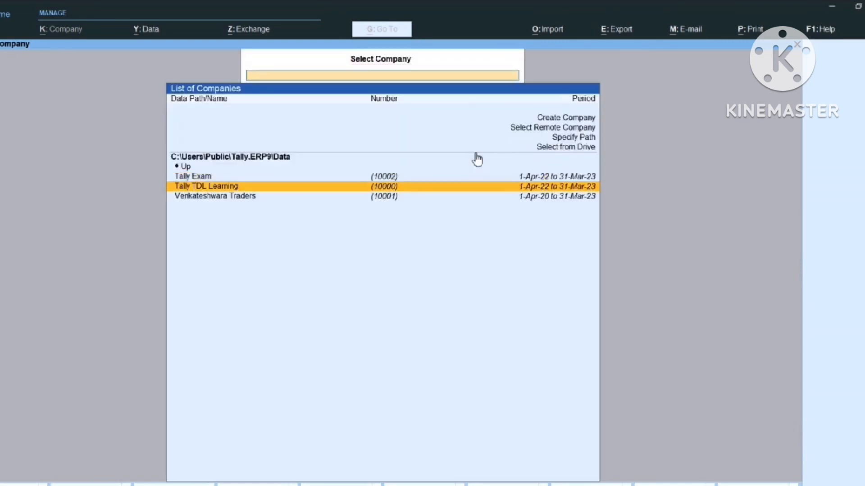
{"action": "key", "text": "Down"}
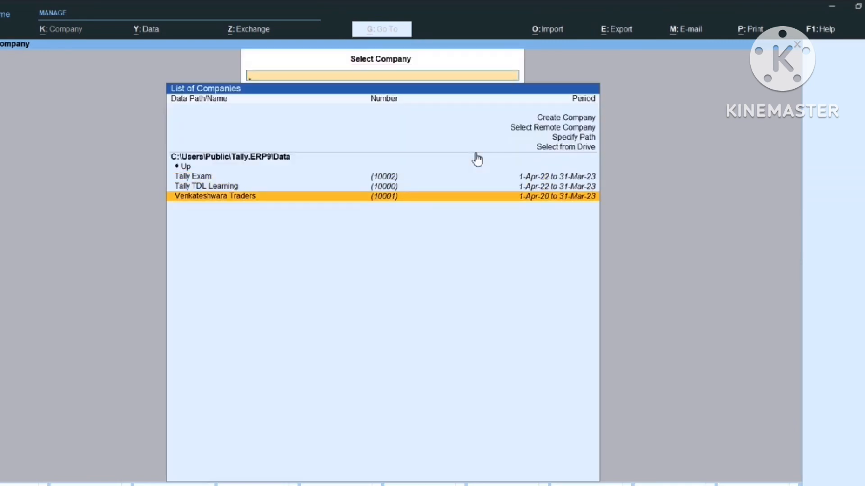
{"action": "key", "text": "Return"}
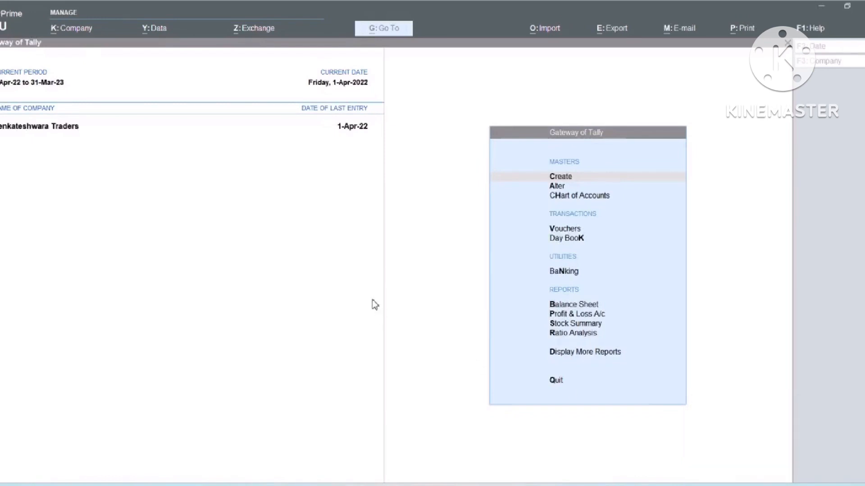
{"action": "left_click", "coordinate": [296, 266]}
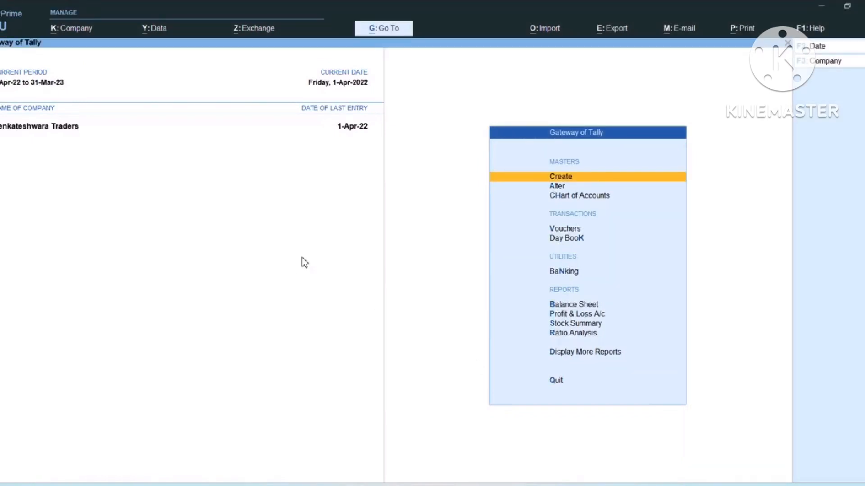
{"action": "key", "text": "alt+Tab"}
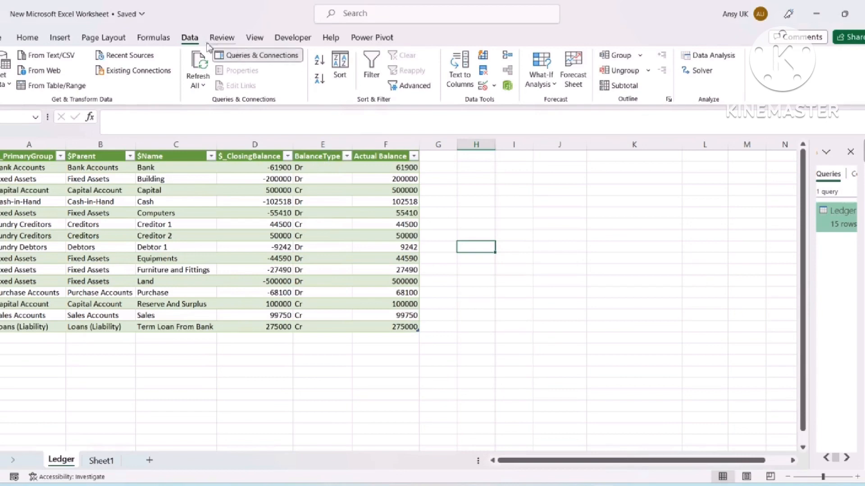
Refresh All and scroll through the 50 reloaded Venkateshwara Traders ledger rows
{"action": "left_click", "coordinate": [198, 84]}
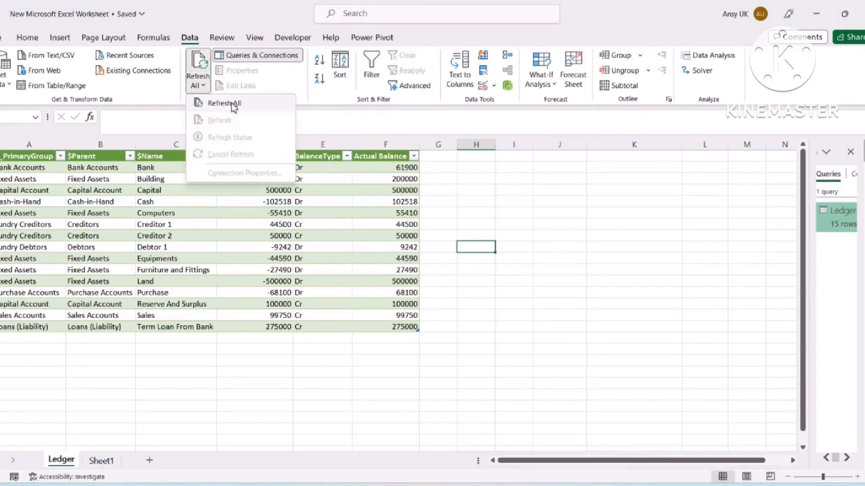
{"action": "left_click", "coordinate": [231, 101]}
{"action": "left_click", "coordinate": [232, 208]}
{"action": "scroll", "coordinate": [258, 209], "scroll_direction": "down", "scroll_amount": 3}
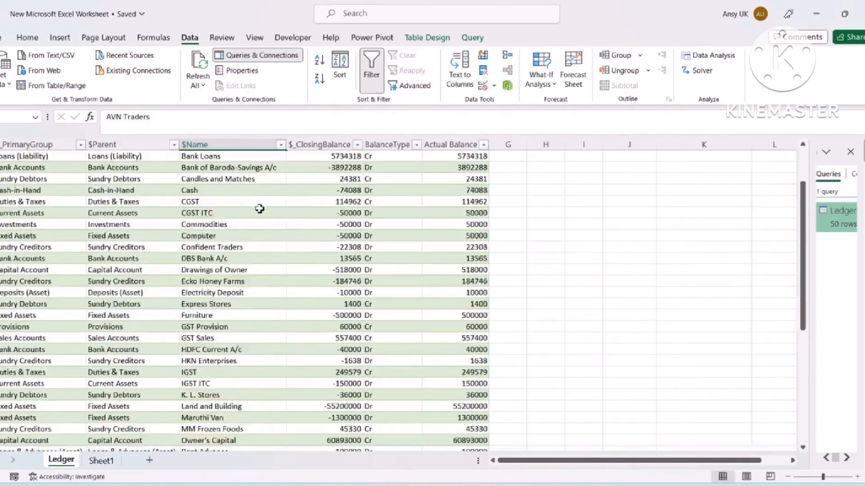
{"action": "scroll", "coordinate": [259, 209], "scroll_direction": "down", "scroll_amount": 6}
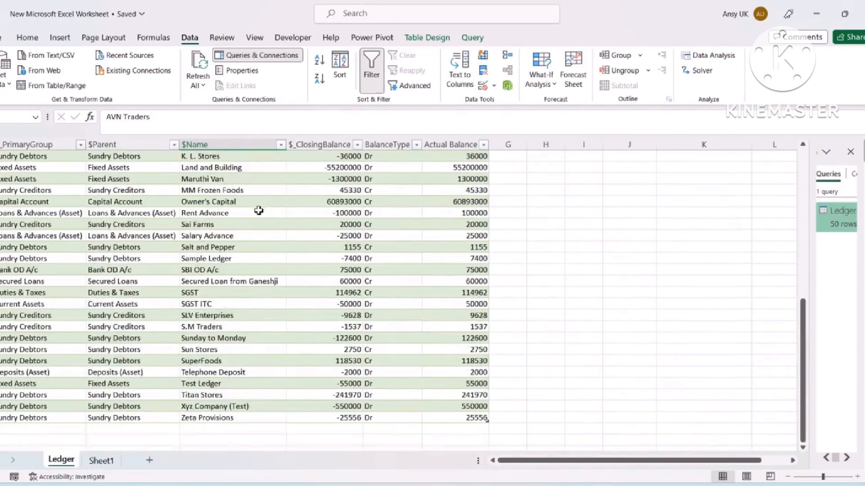
{"action": "scroll", "coordinate": [253, 211], "scroll_direction": "up", "scroll_amount": 5}
{"action": "scroll", "coordinate": [254, 211], "scroll_direction": "up", "scroll_amount": 4}
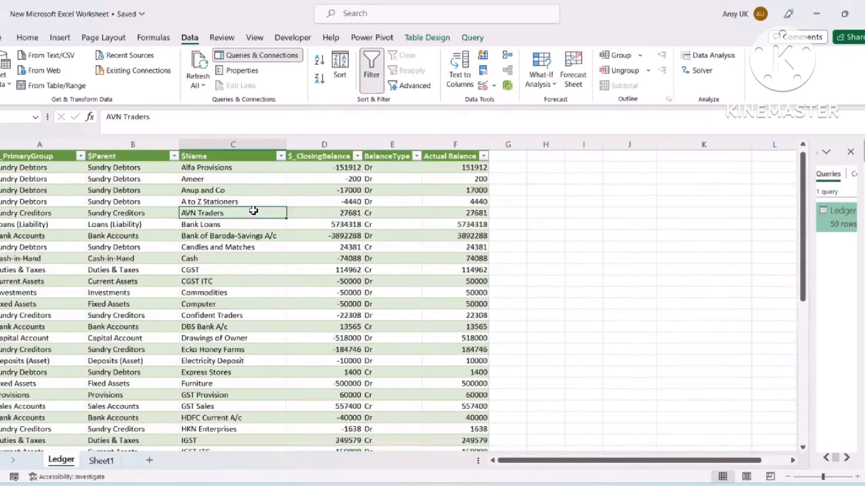
{"action": "left_click", "coordinate": [555, 169]}
Write 'Sumif' in H1 and 'Vlookup or Xlookum' in H2, then go back to TallyPrime
{"action": "type", "text": "Sumif"}
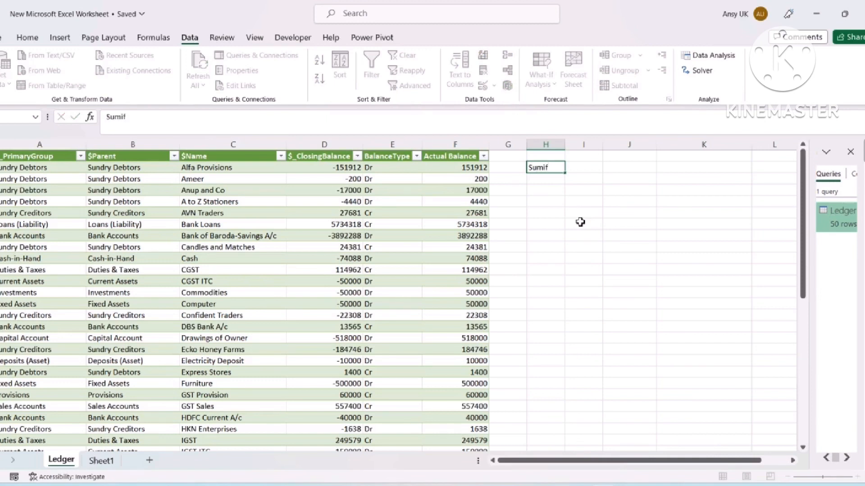
{"action": "key", "text": "Return"}
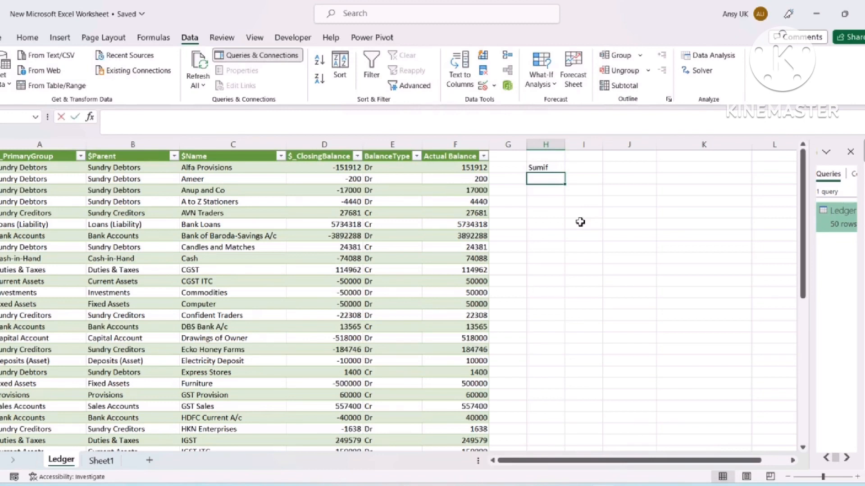
{"action": "type", "text": "Vlookup or Xlookum"}
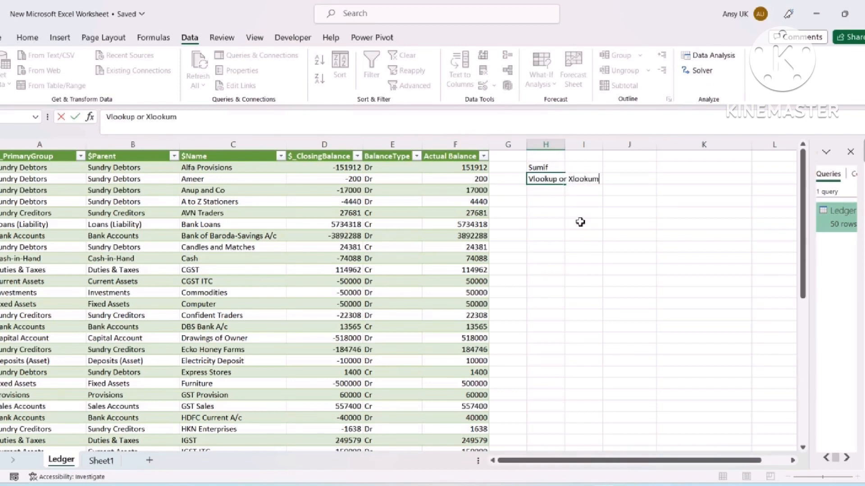
{"action": "key", "text": "Return"}
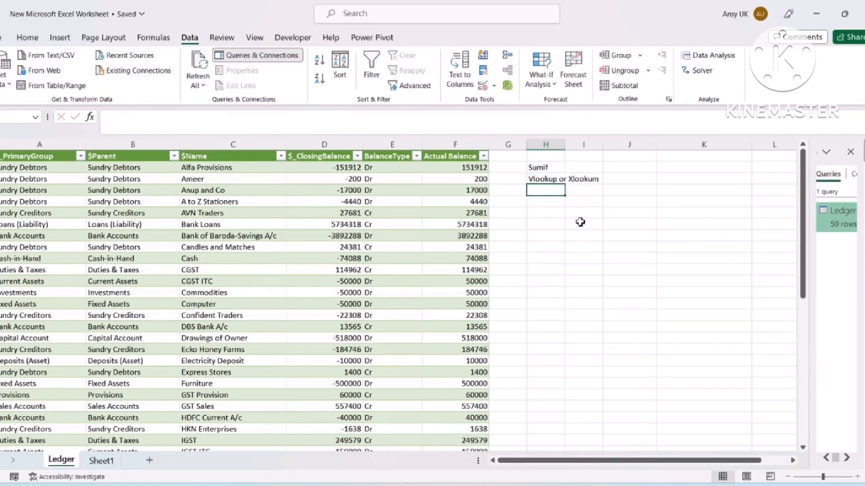
{"action": "left_click_drag", "start_coordinate": [551, 164], "coordinate": [549, 179]}
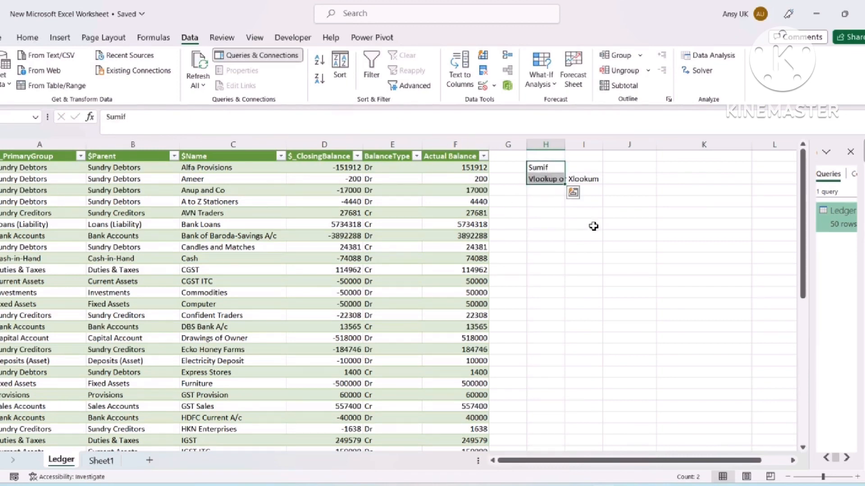
{"action": "left_click", "coordinate": [568, 245]}
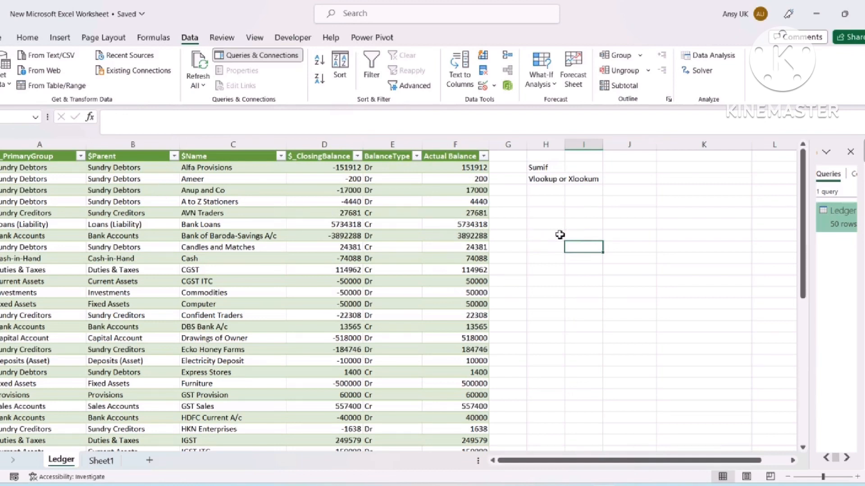
{"action": "key", "text": "alt+Tab"}
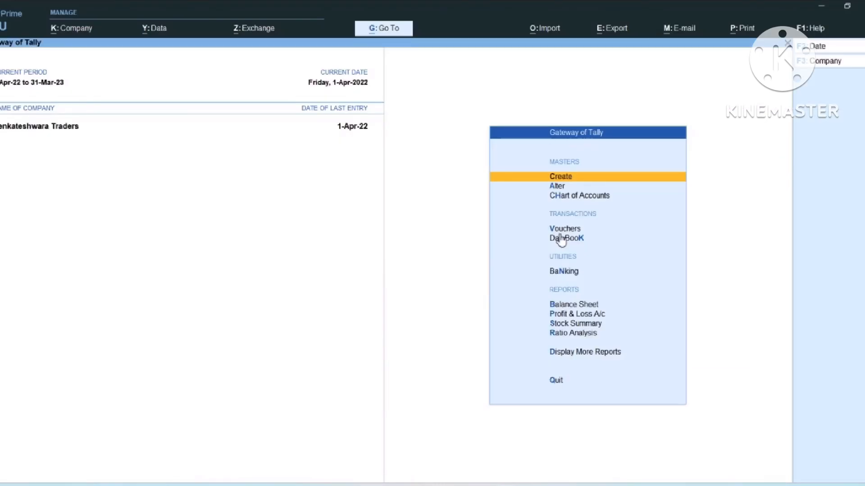
Show the 'Tally As a Server' ODBC driver diagram image, then start switching back to TallyPrime
{"action": "key", "text": "alt+Tab"}
{"action": "key", "text": "alt+Tab"}
{"action": "key", "text": "alt+Tab"}
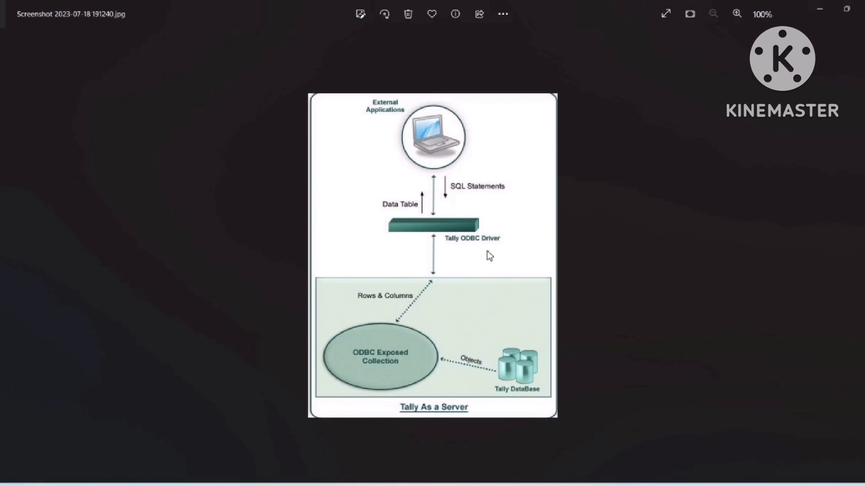
{"action": "key", "text": "alt+Tab"}
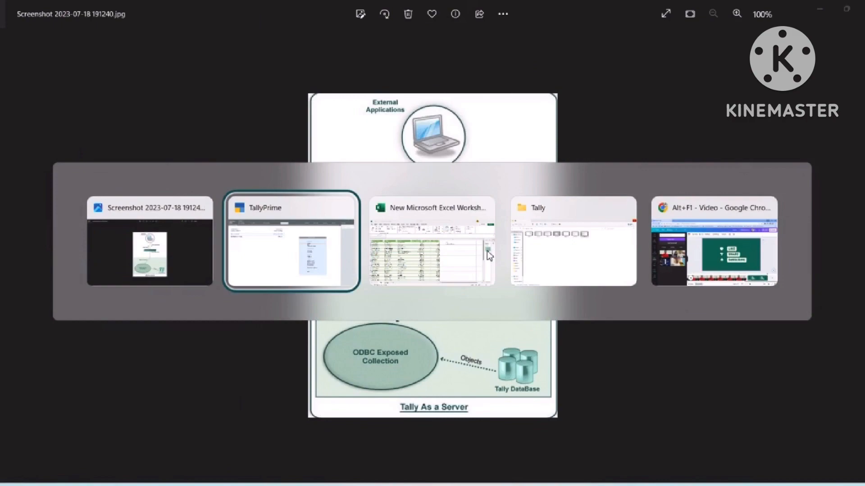